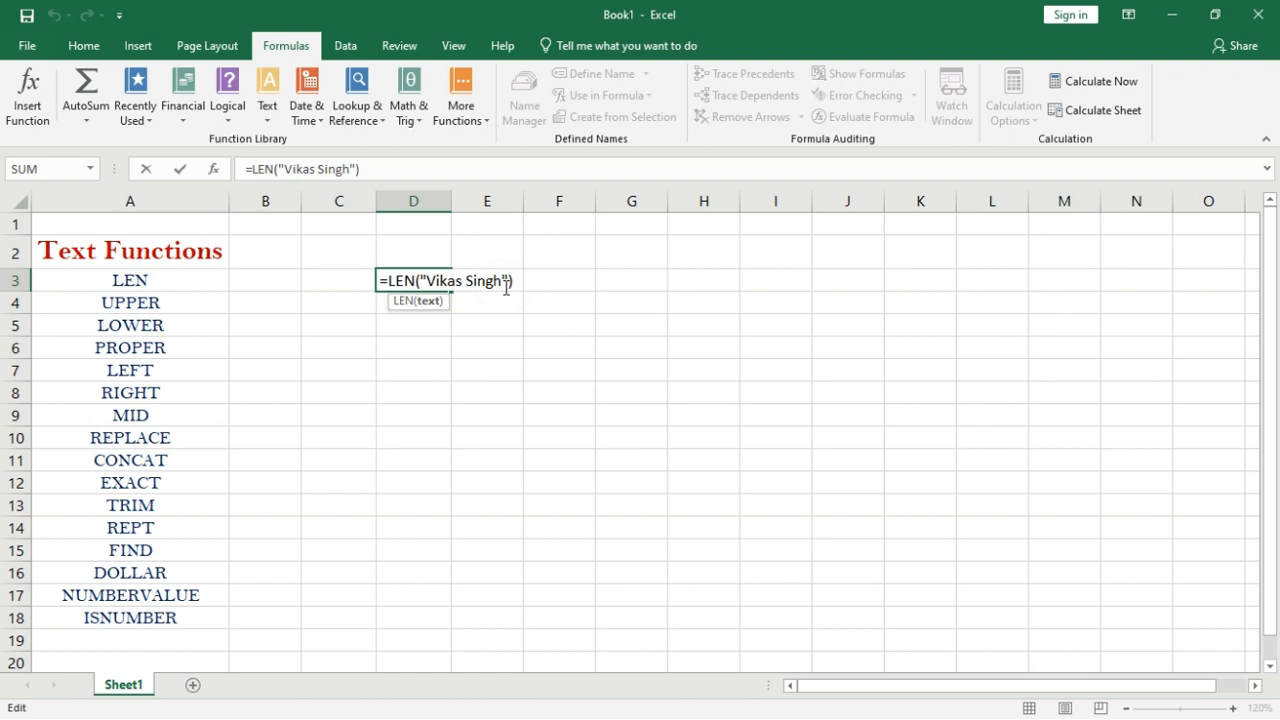
Change D3's formula to =LEN(A2) so it returns 14.
key("BackSpace")
key("BackSpace")
key("BackSpace")
key("BackSpace")
key("BackSpace")
key("BackSpace")
key("BackSpace")
key("BackSpace")
key("BackSpace")
key("BackSpace")
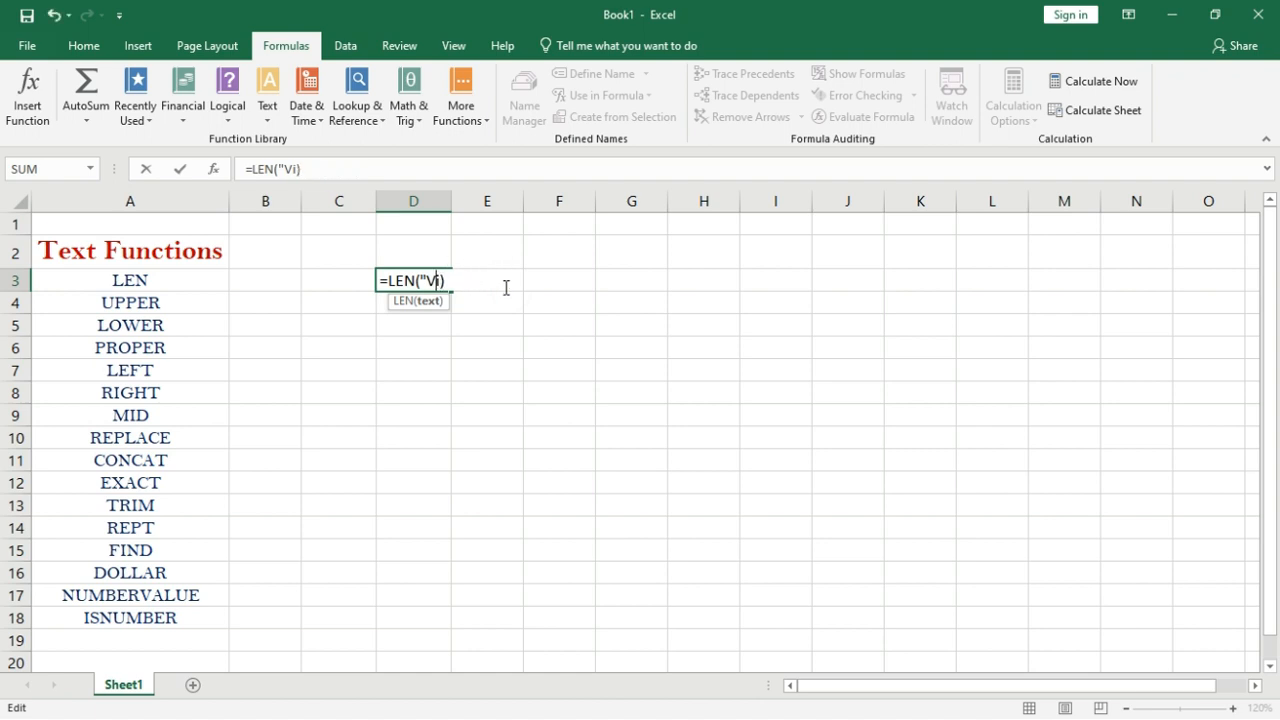
key("BackSpace")
key("BackSpace")
key("BackSpace")
left_click(180, 239)
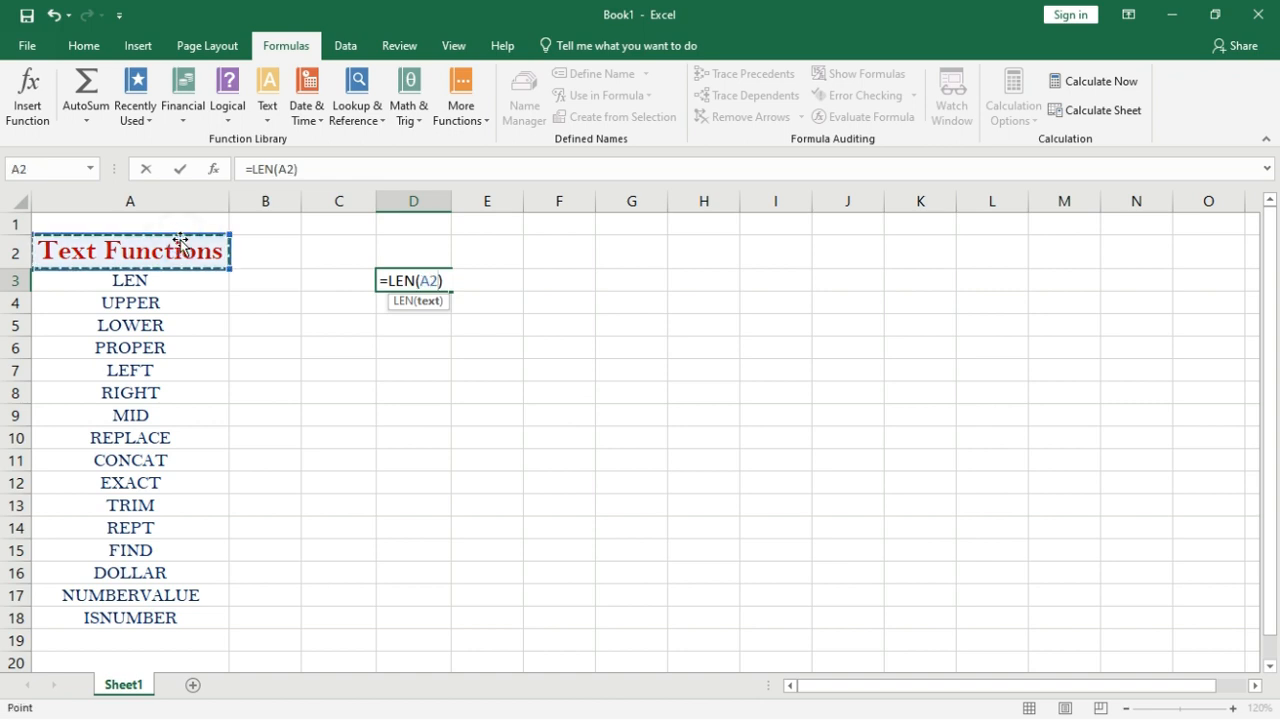
key("Return")
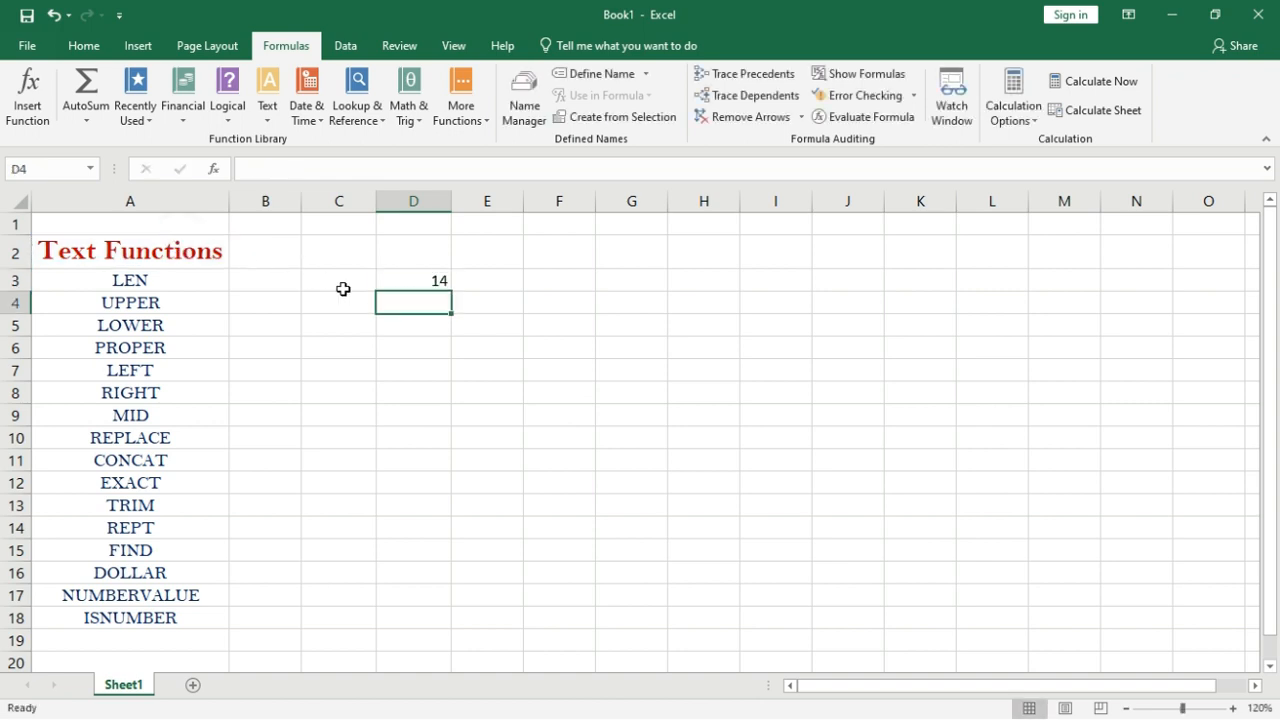
left_click(419, 278)
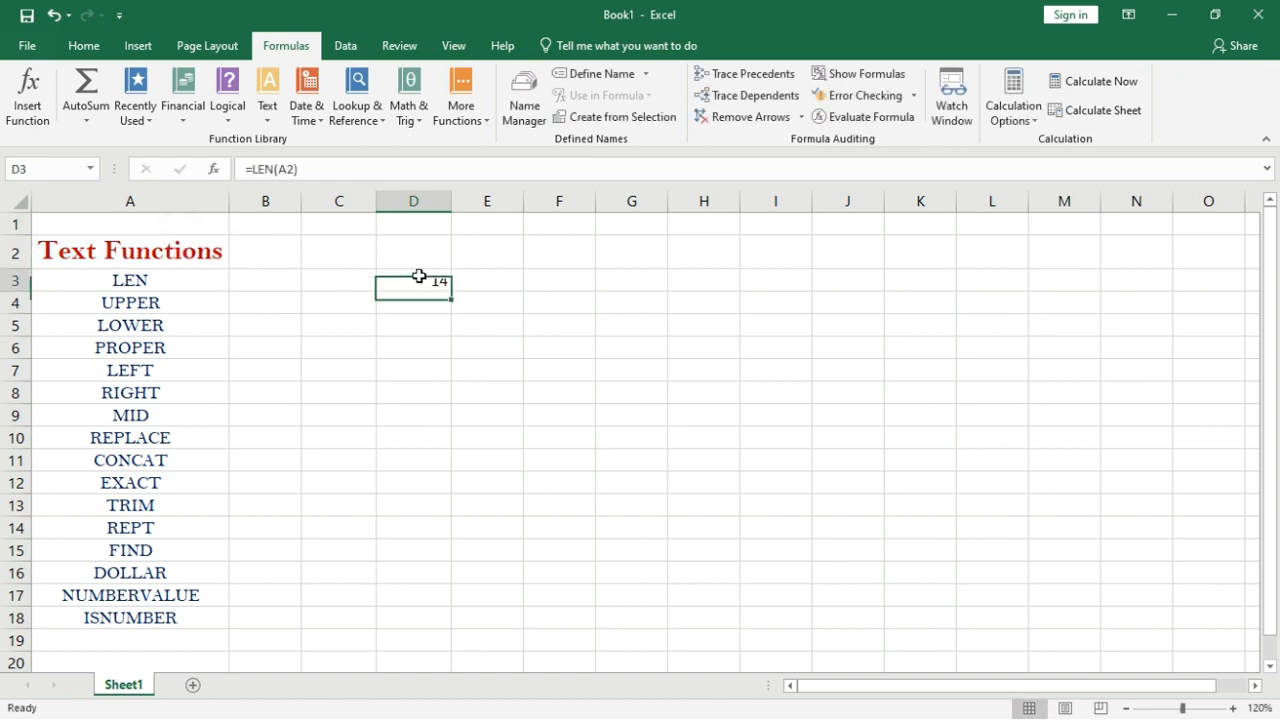
left_click(104, 254)
Enter =UPPER(A2) in D4 to show the title as TEXT FUNCTIONS.
left_click(432, 307)
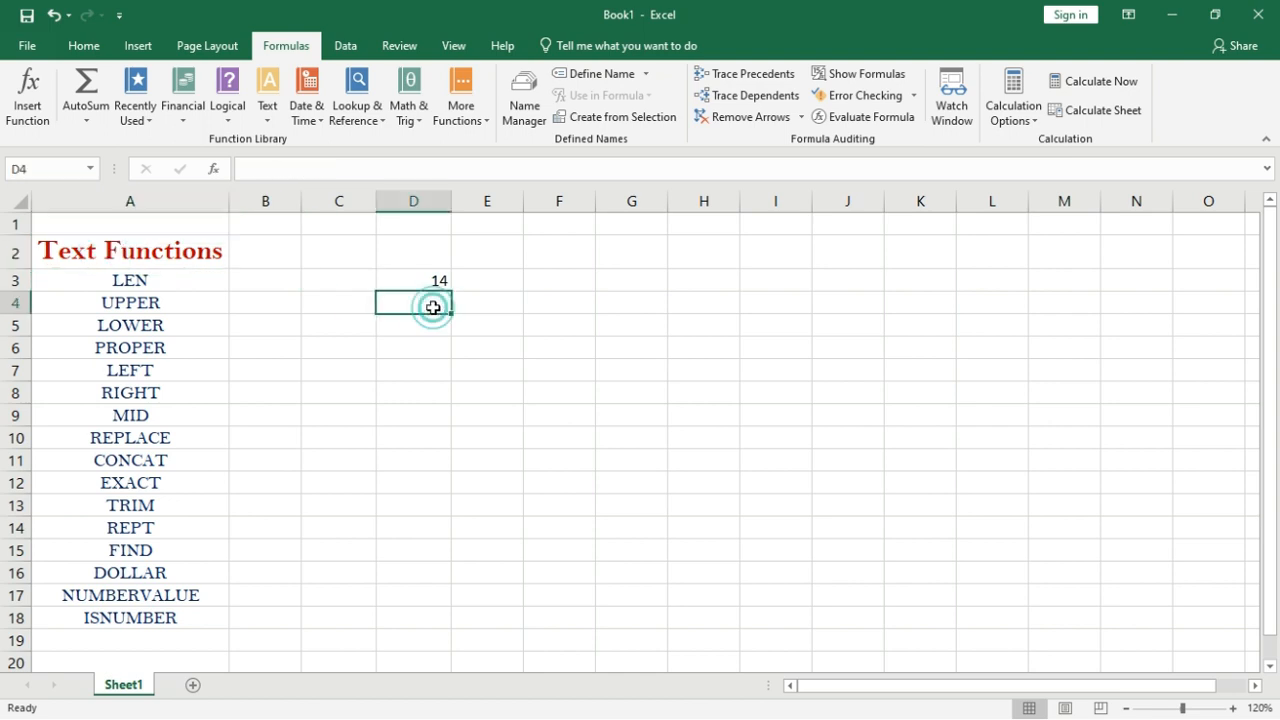
type("=u")
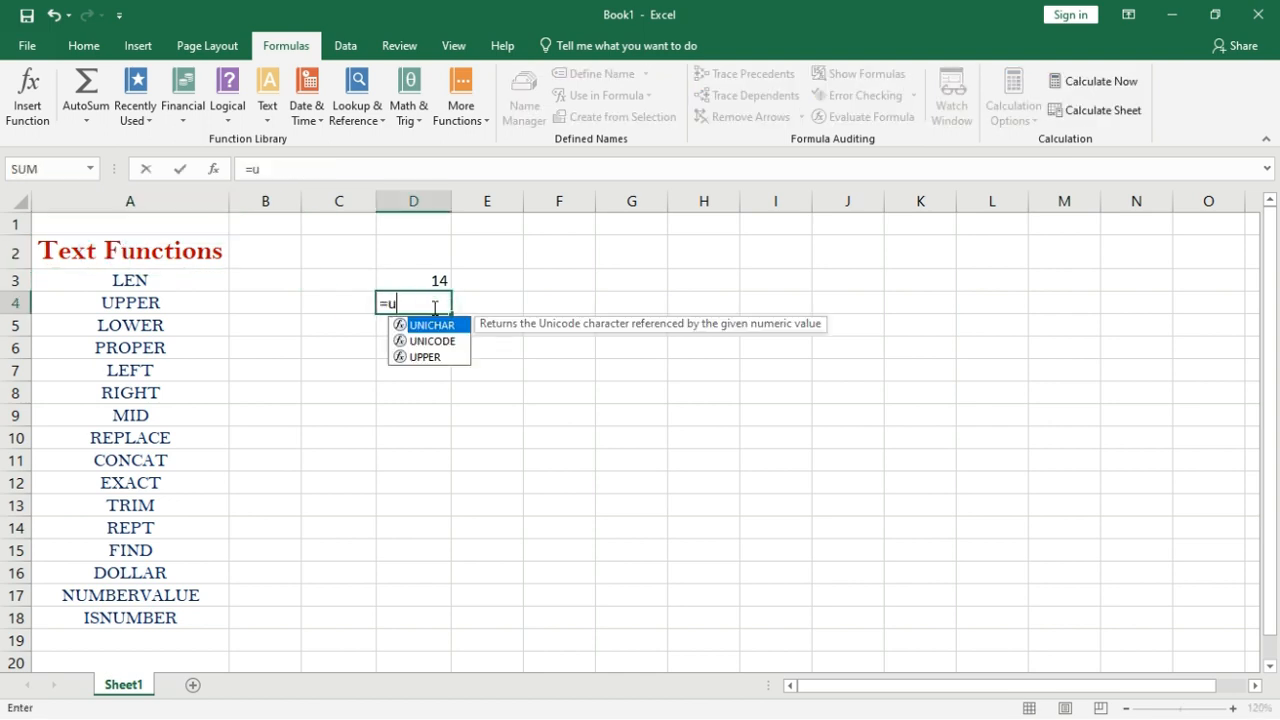
type("pper")
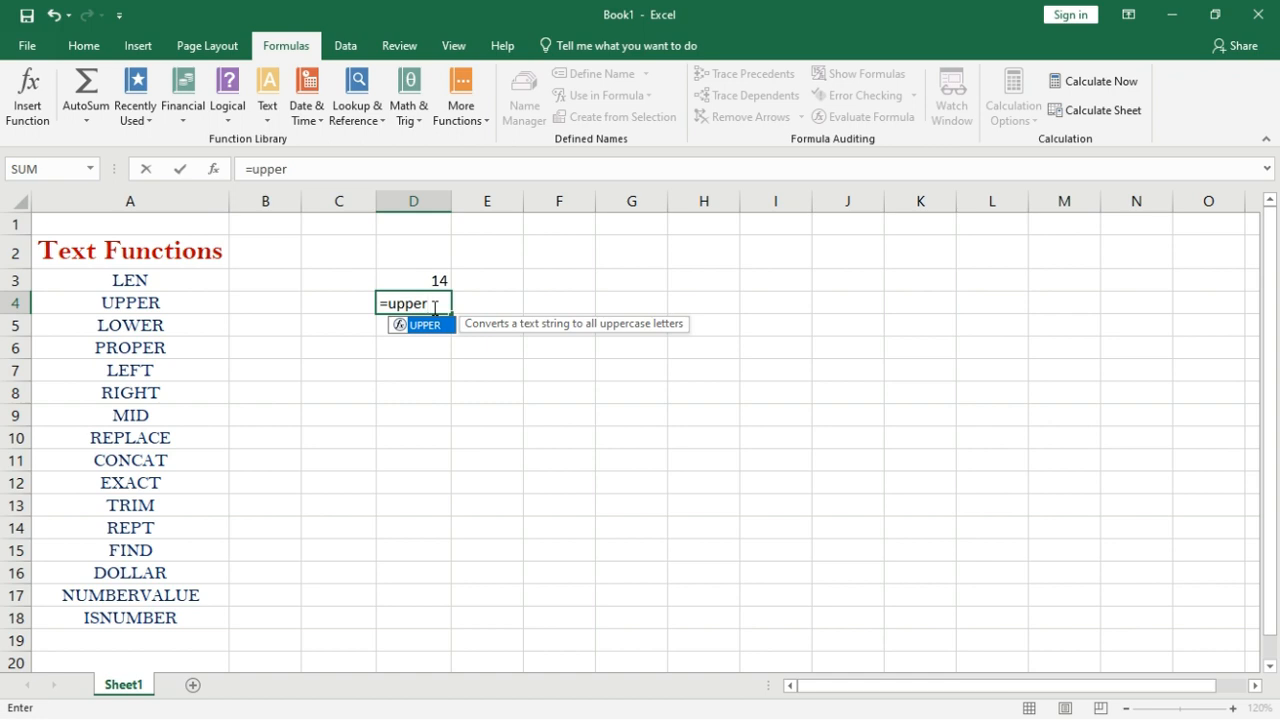
type("(")
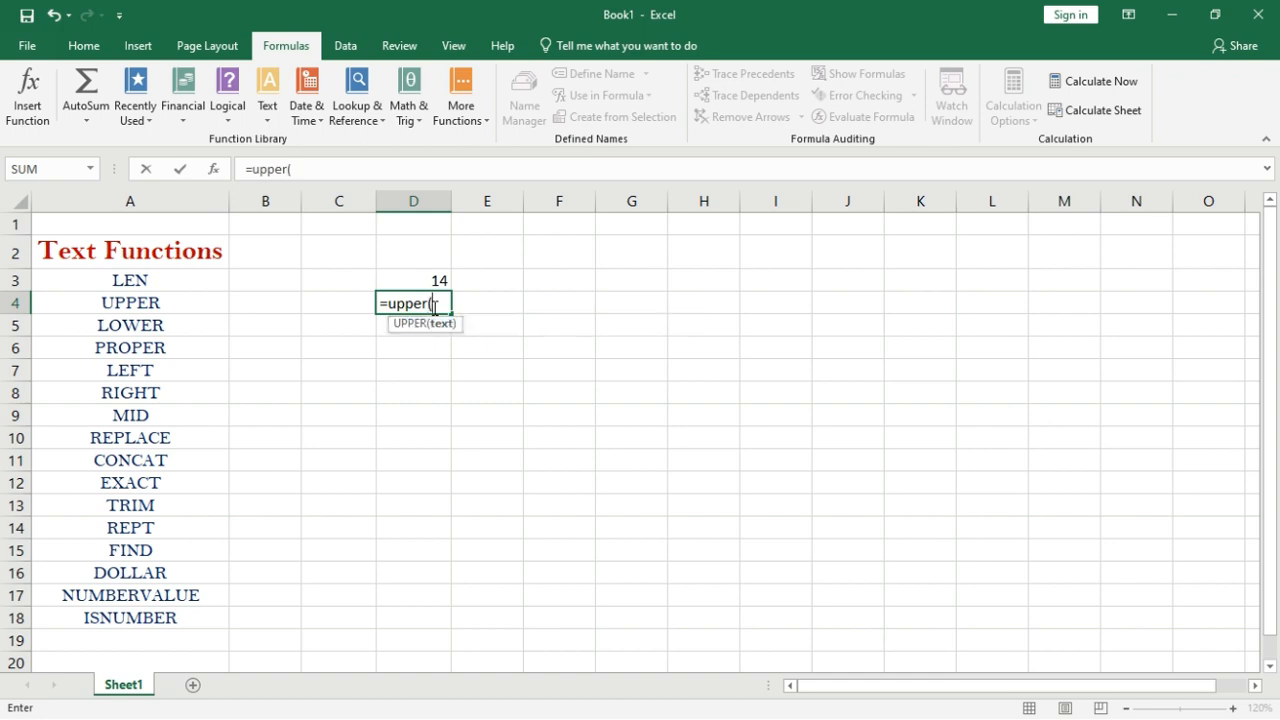
left_click(128, 247)
type(")")
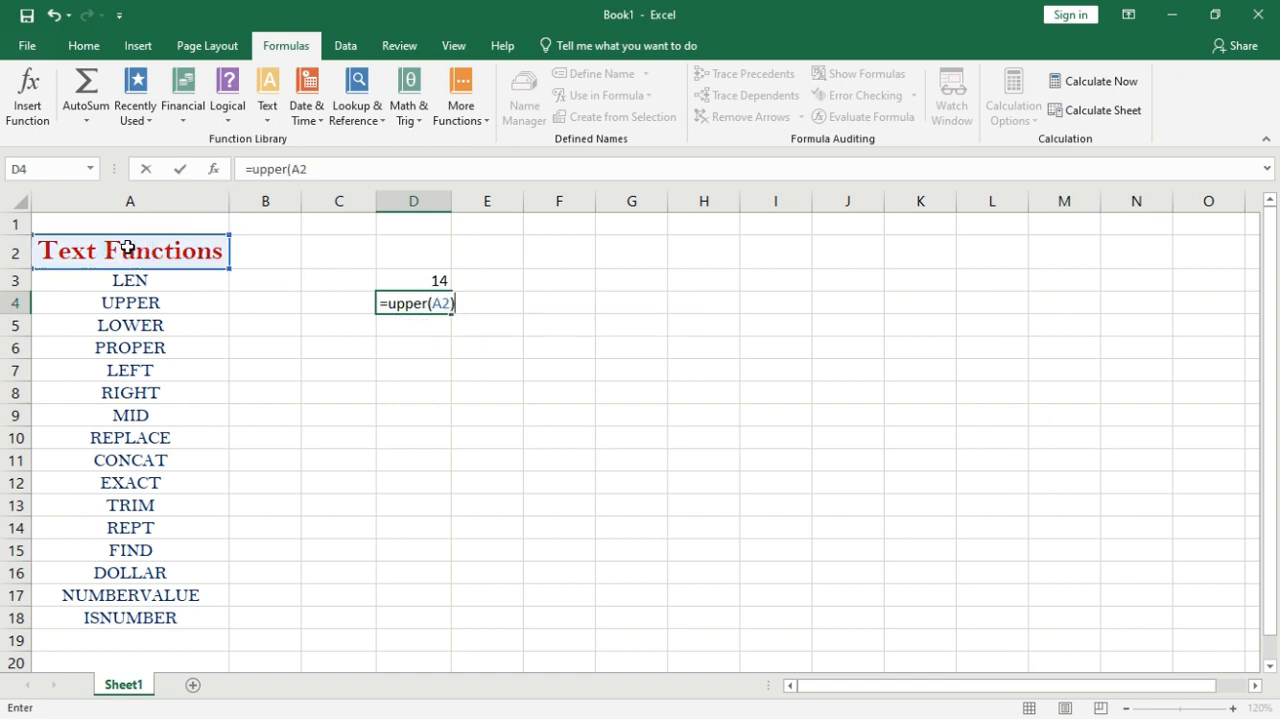
key("Return")
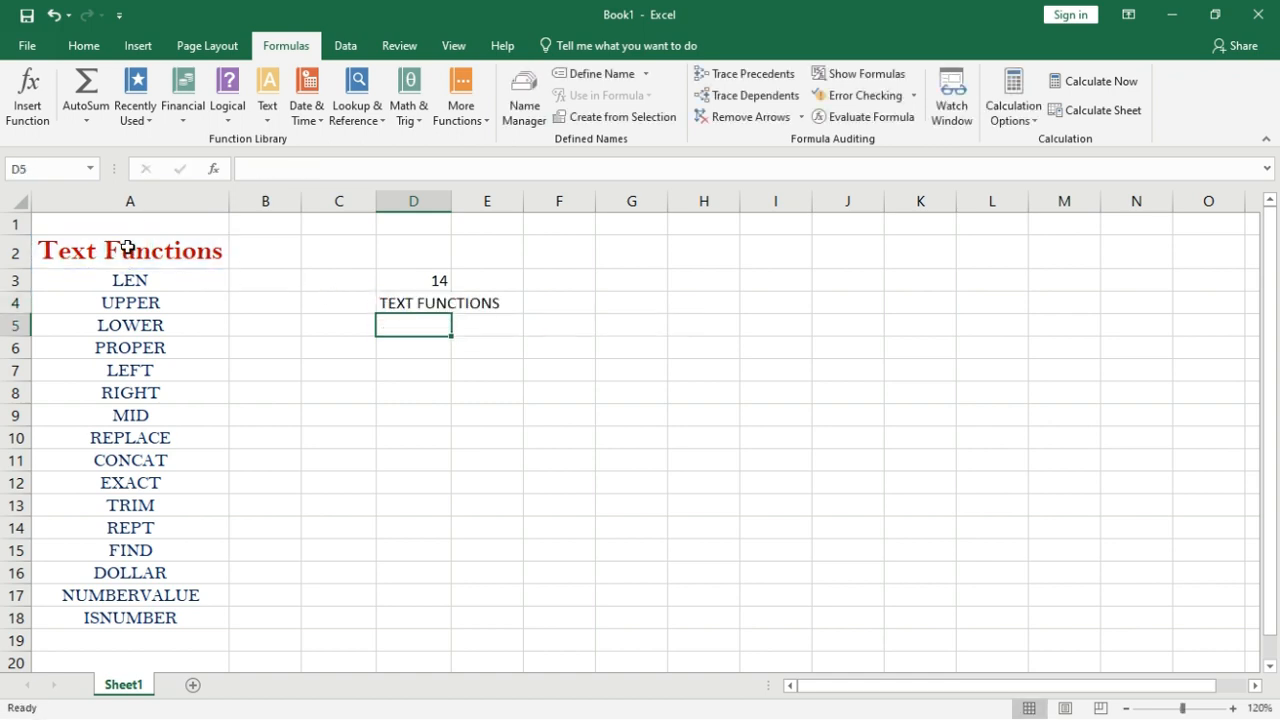
Autofit column D and enter =LOWER(D4) in D5, giving text functions.
double_click(456, 200)
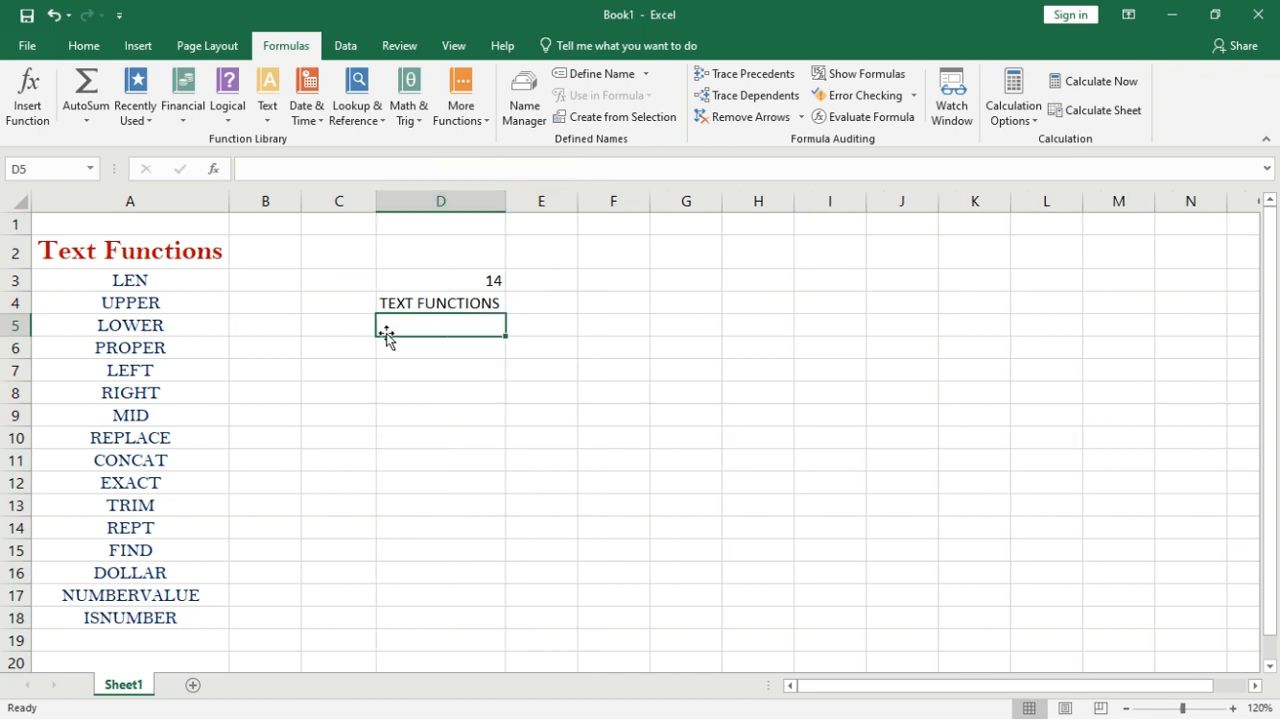
type("=lower")
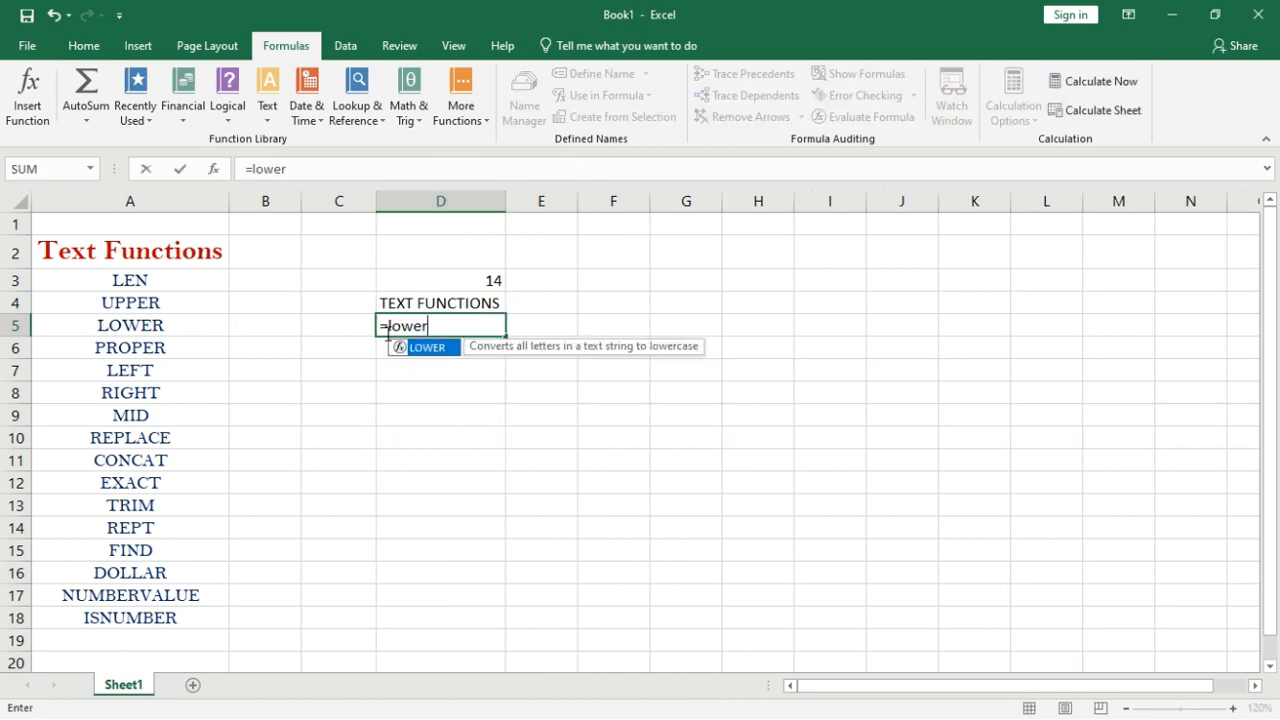
type("(")
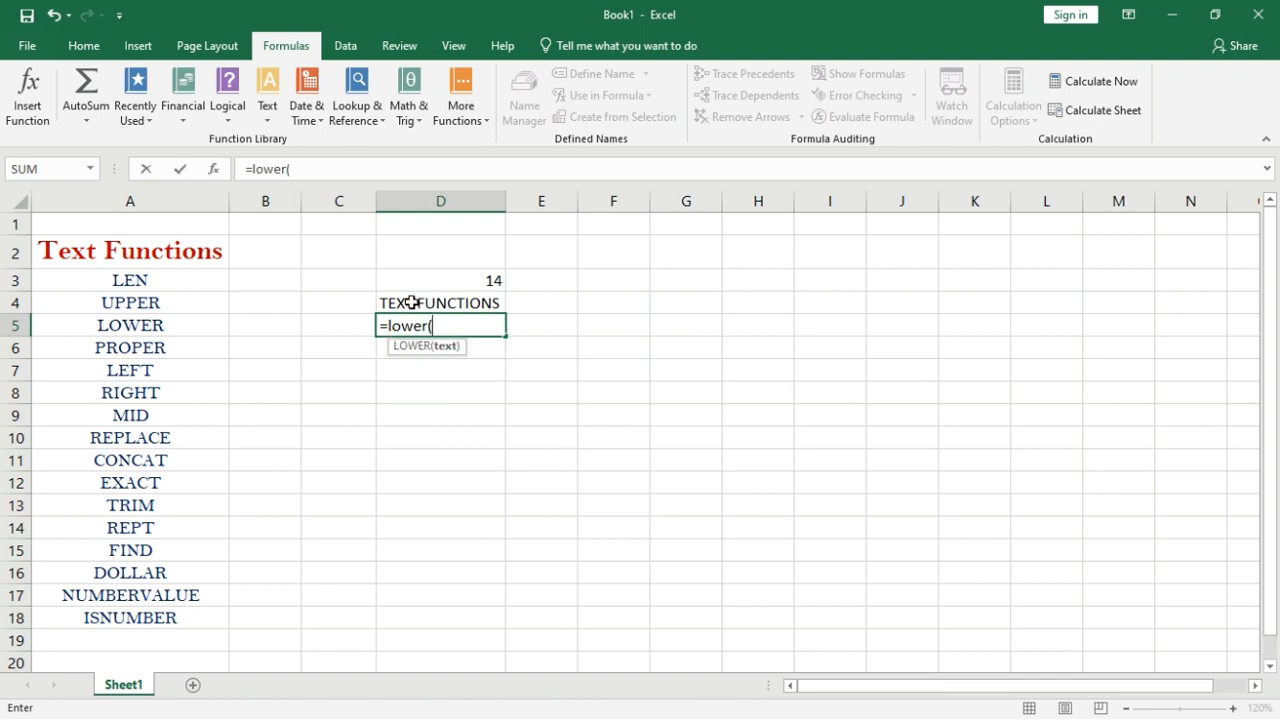
left_click(412, 302)
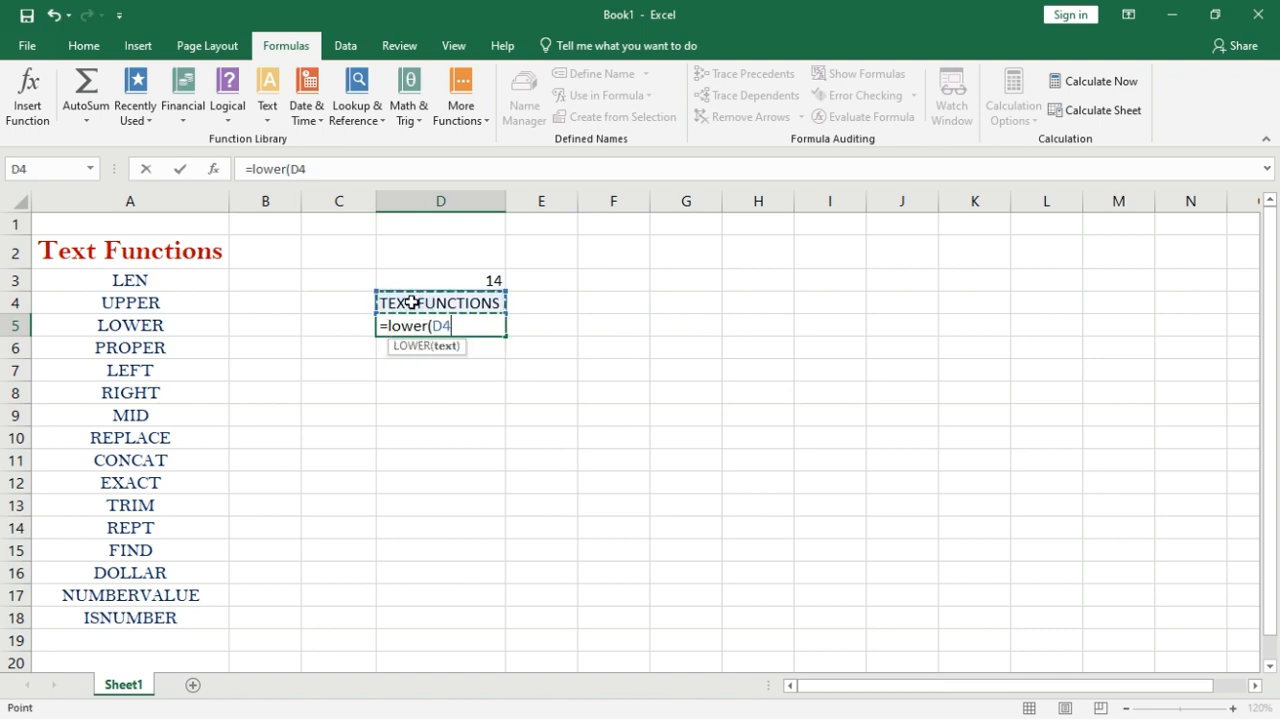
type(")")
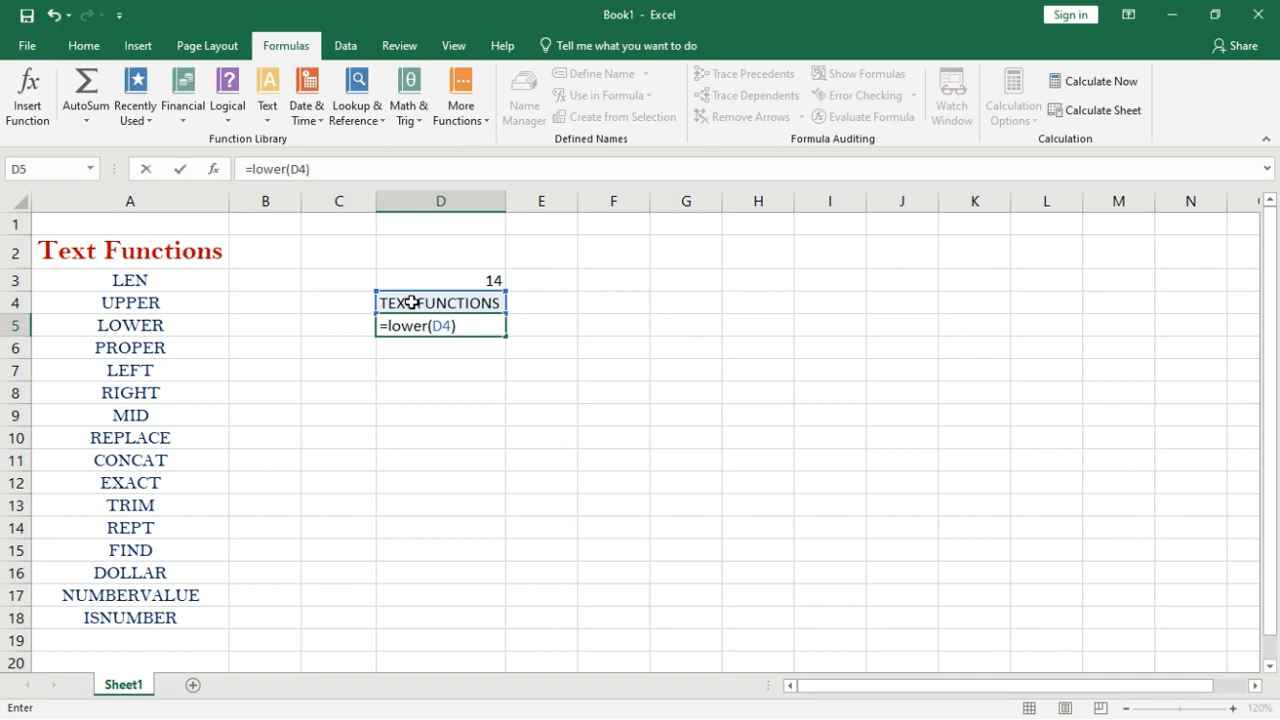
key("Return")
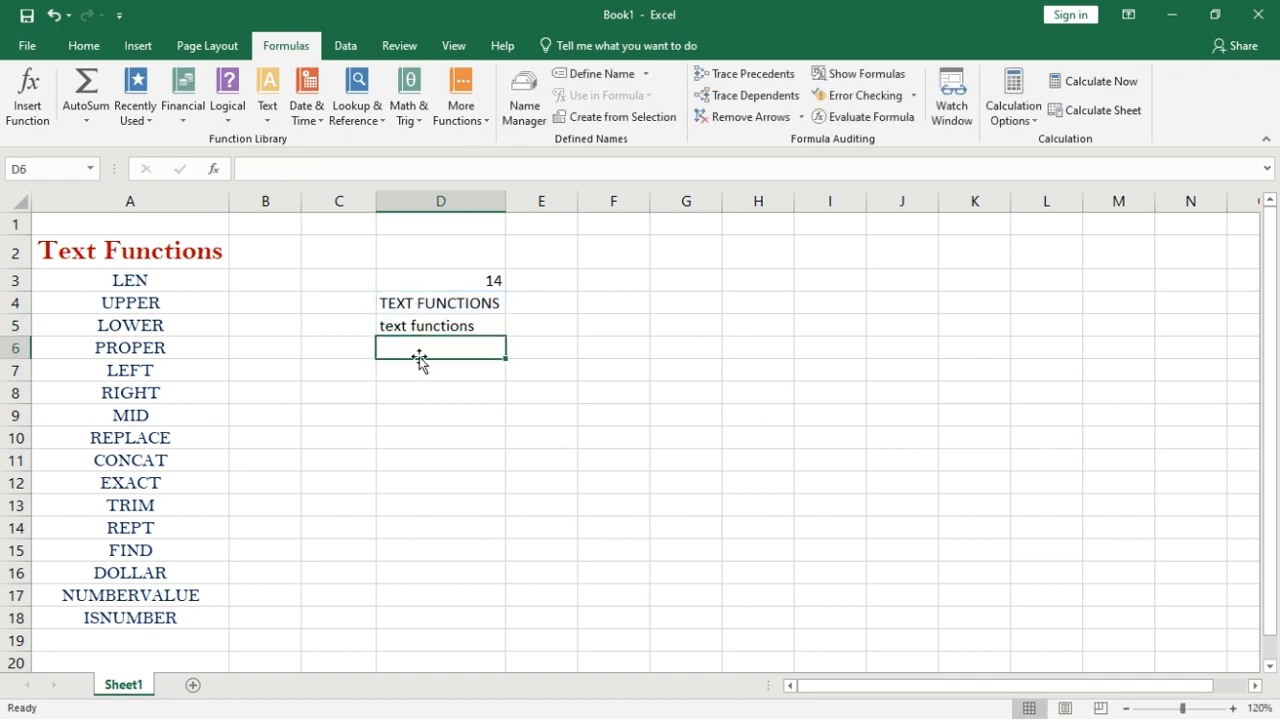
Enter =PROPER(D5) in D6, giving Text Functions, and review both new formulas.
type("=prope")
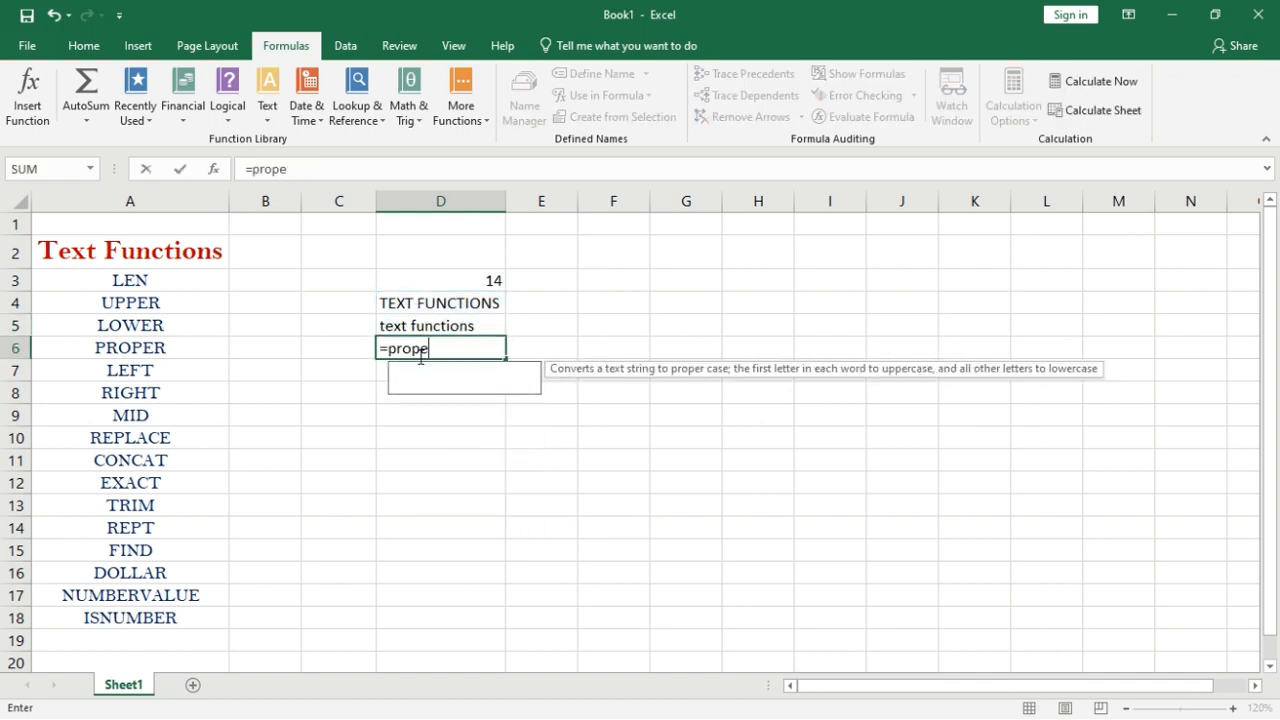
type("r(")
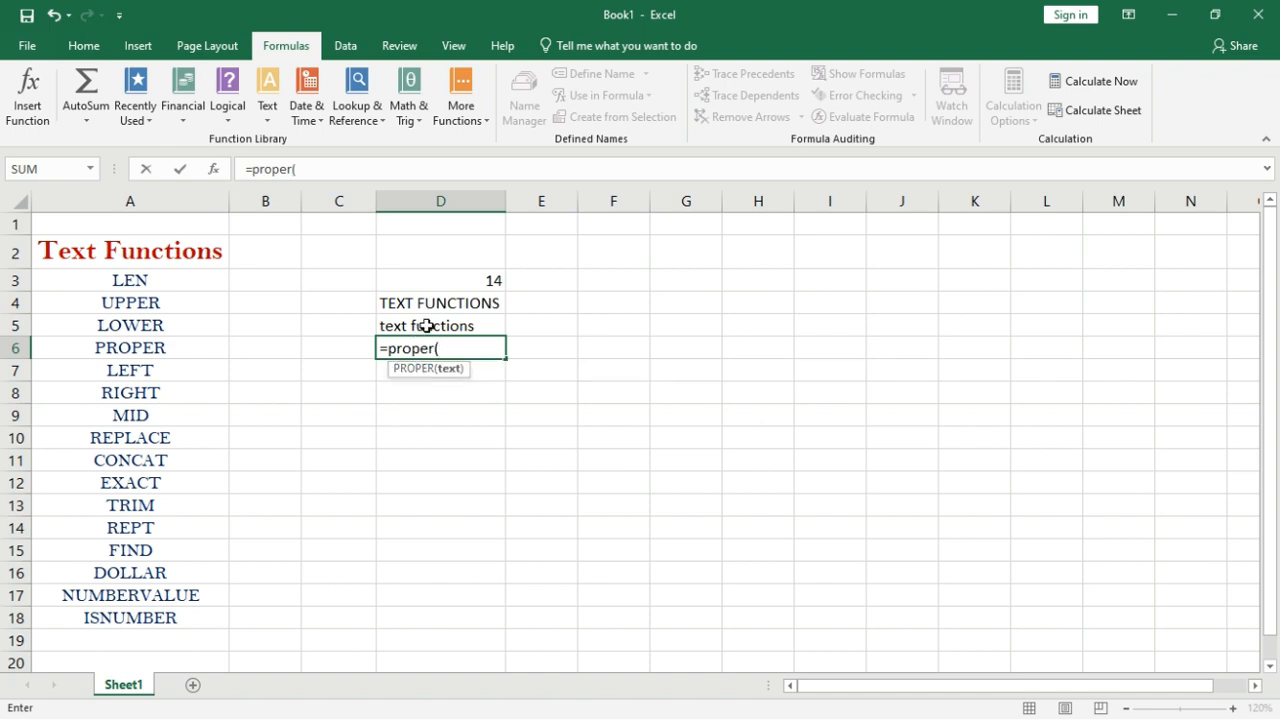
left_click(427, 325)
type(")")
key("Return")
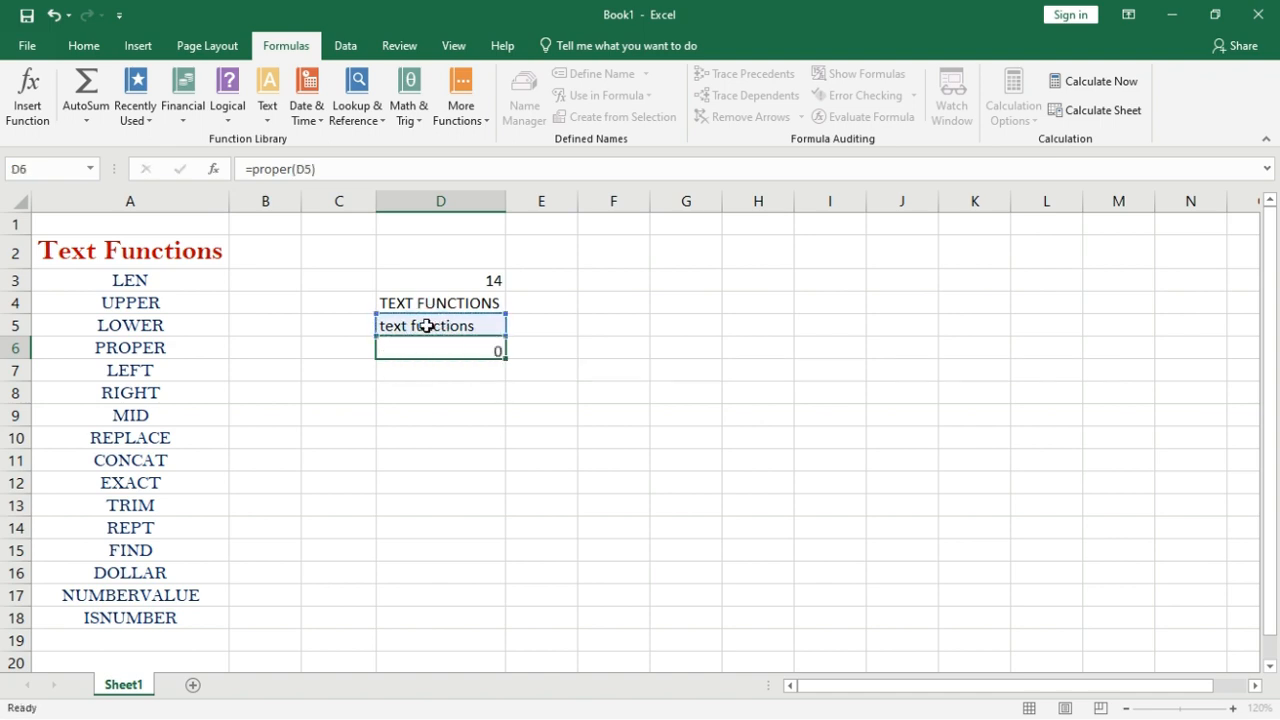
left_click(437, 346)
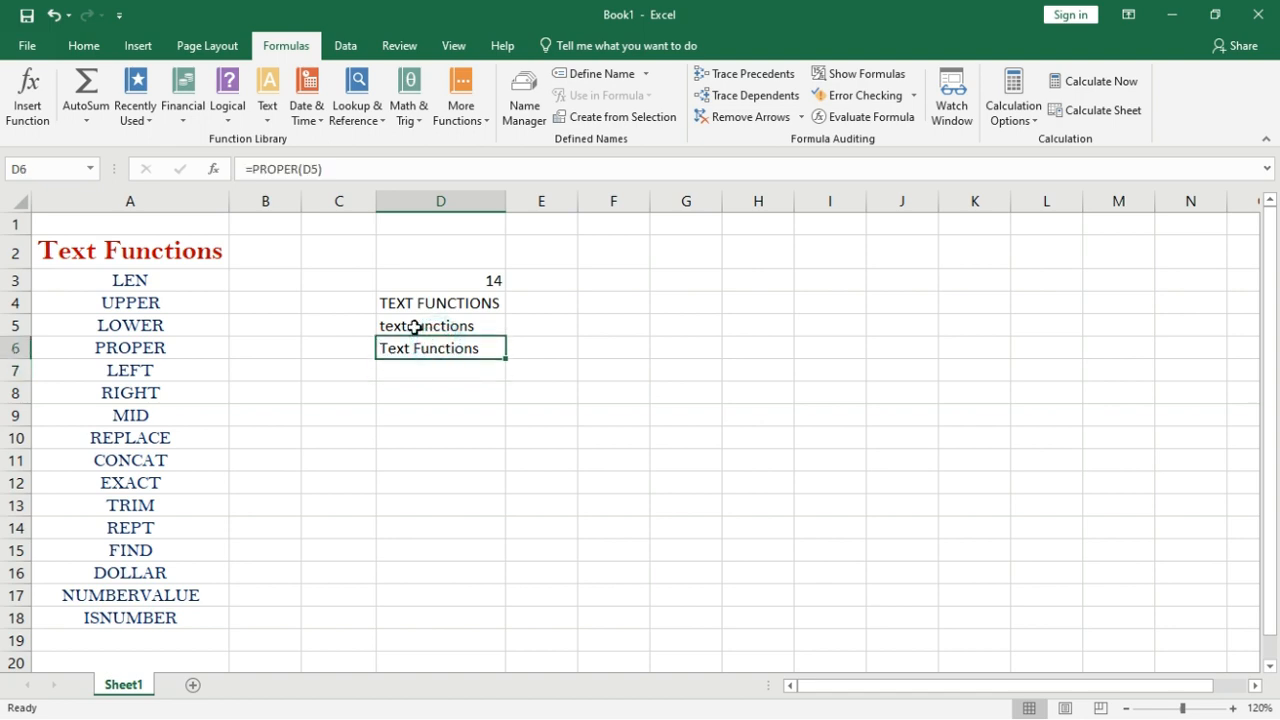
left_click(415, 327)
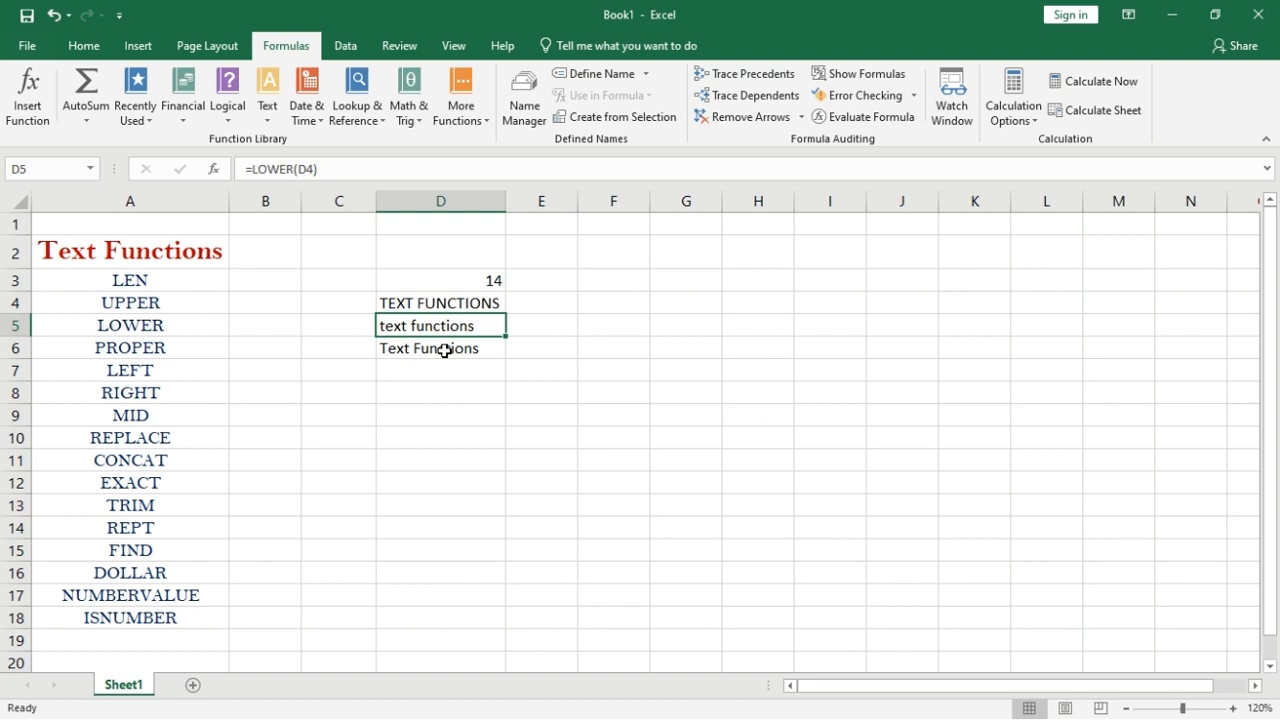
Clear D2:D9 and enter =LEFT(A2,8) in D7 to show Text Fun.
left_click_drag(455, 255, 454, 403)
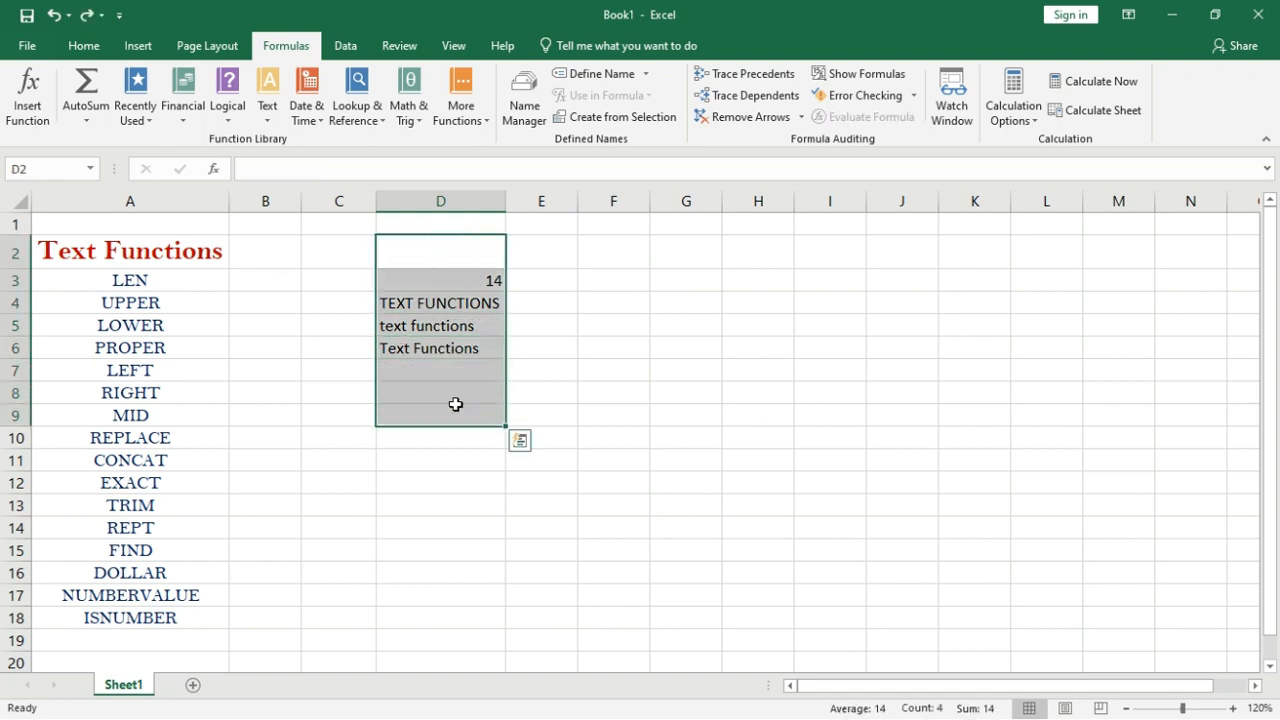
key("Delete")
left_click(454, 384)
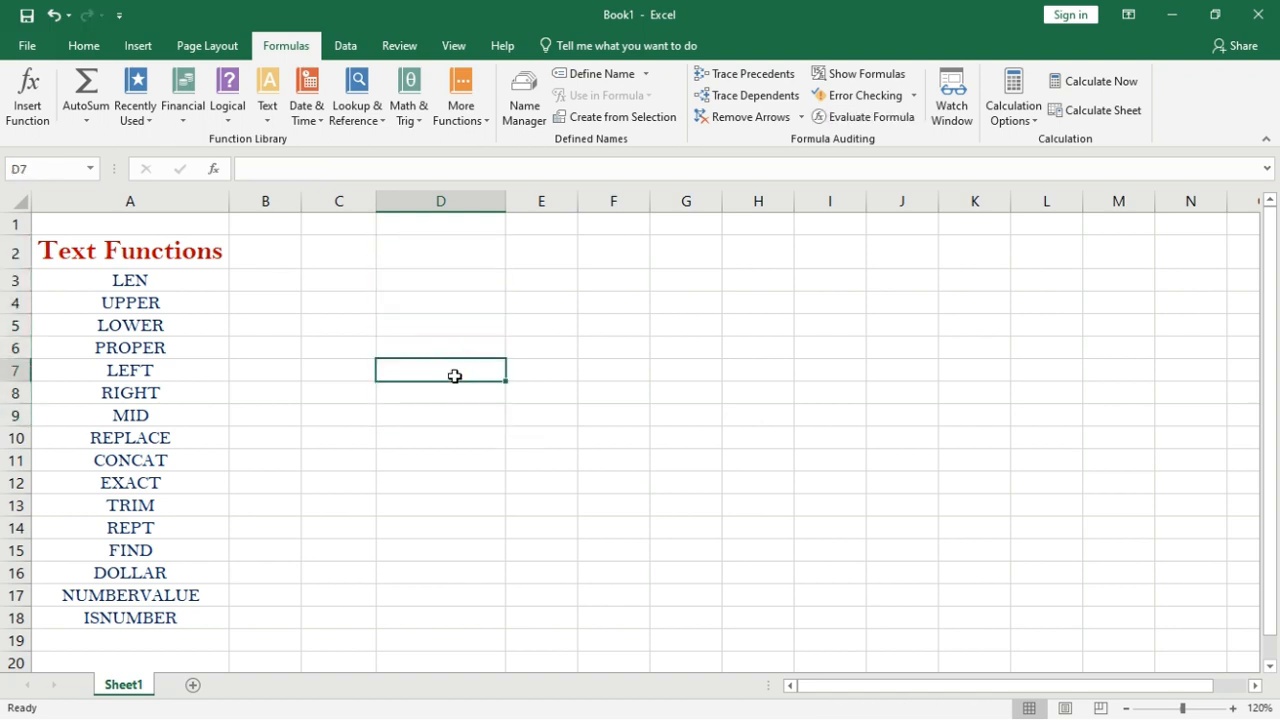
type("=lef")
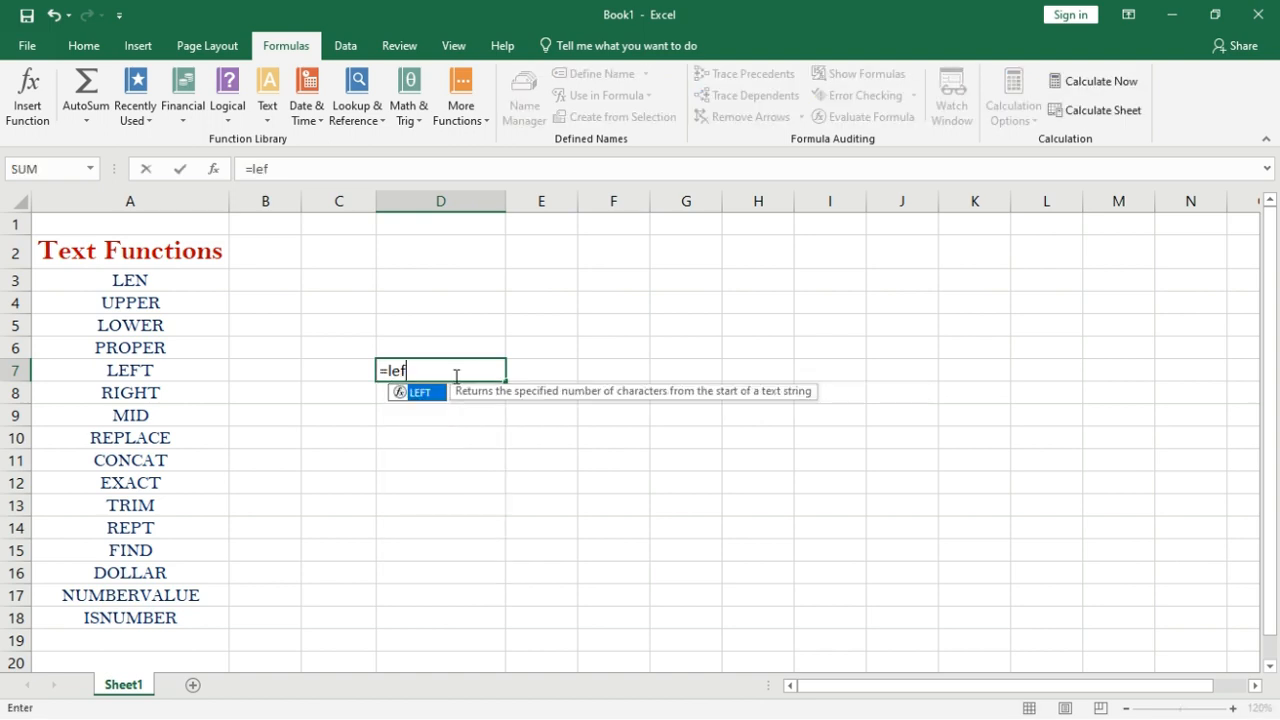
type("t(")
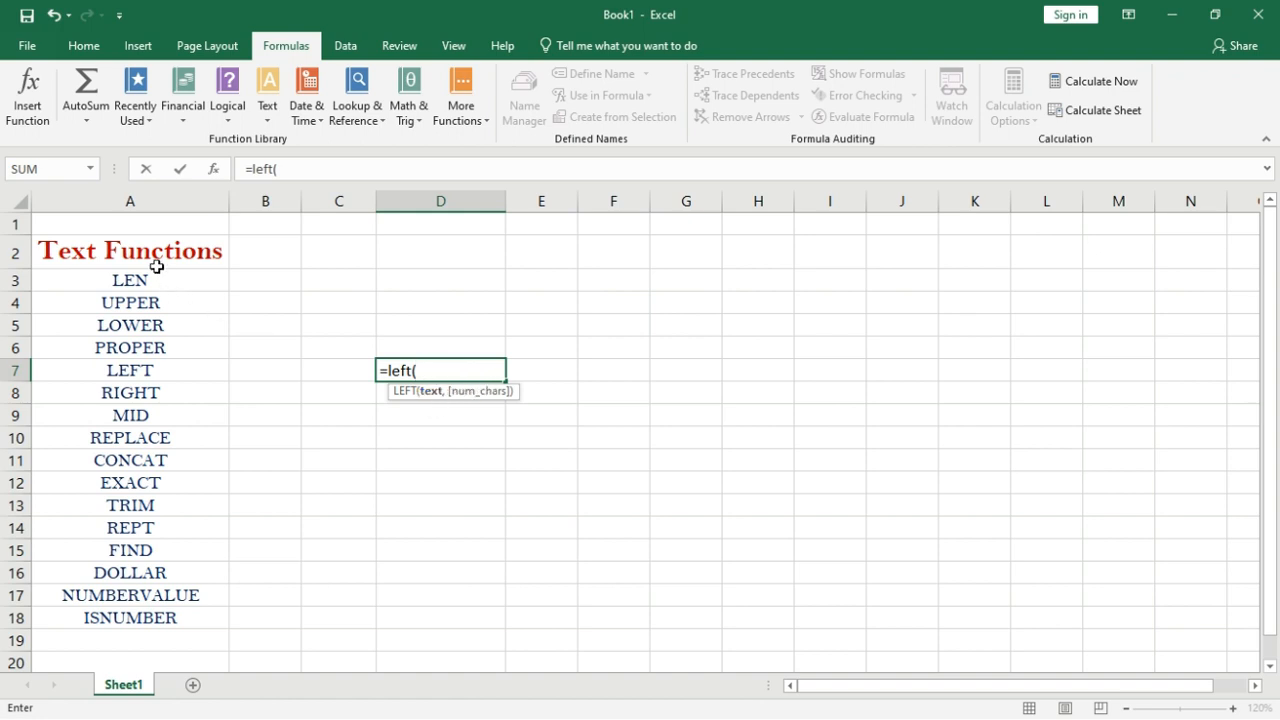
left_click(88, 245)
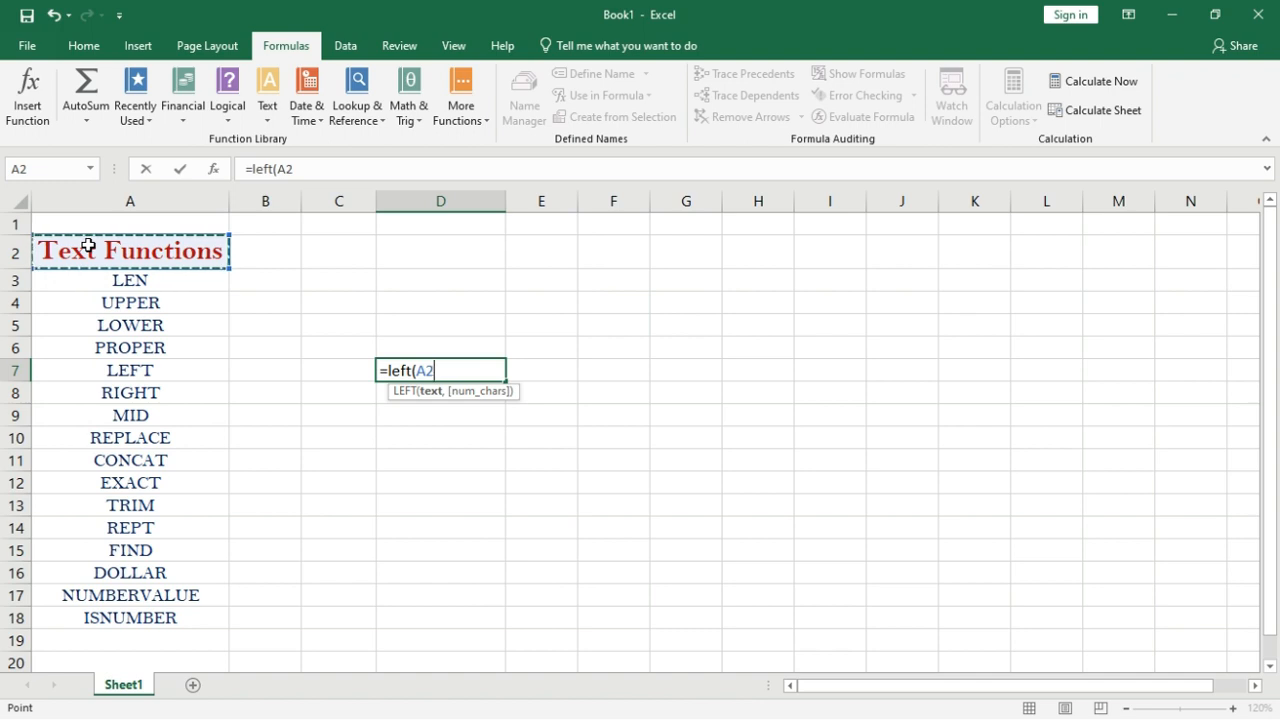
type(",")
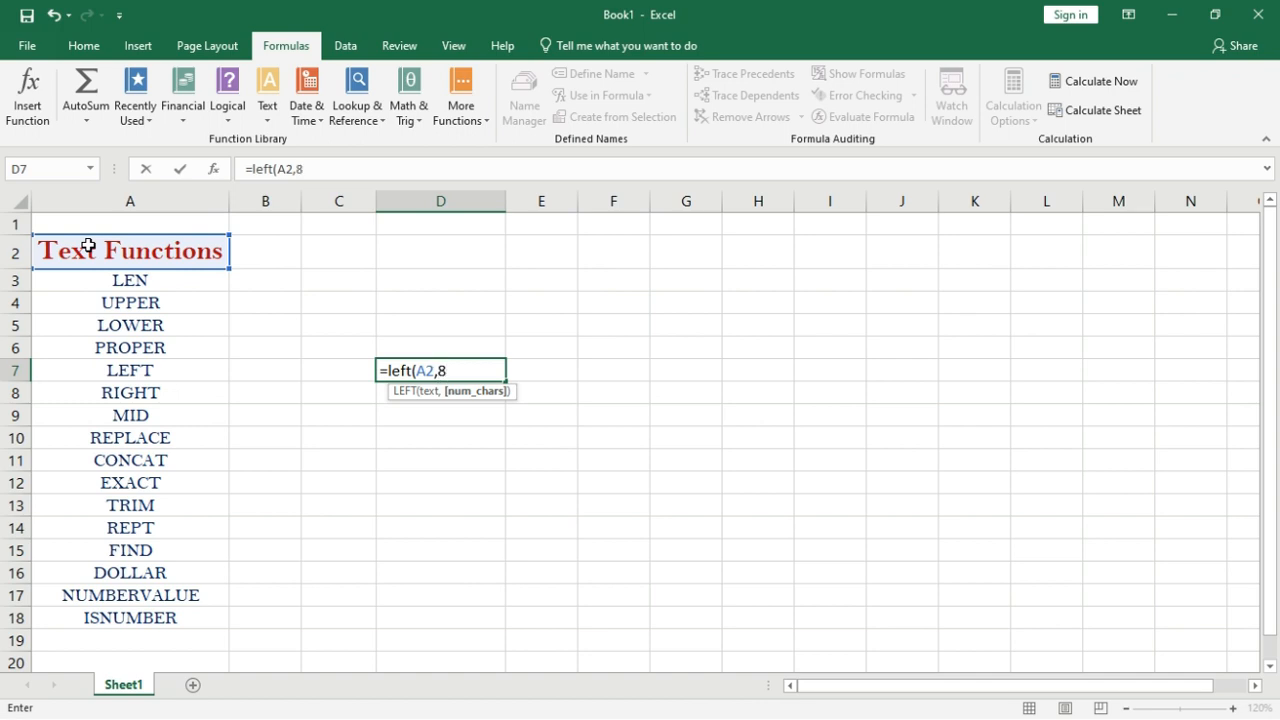
type("8)")
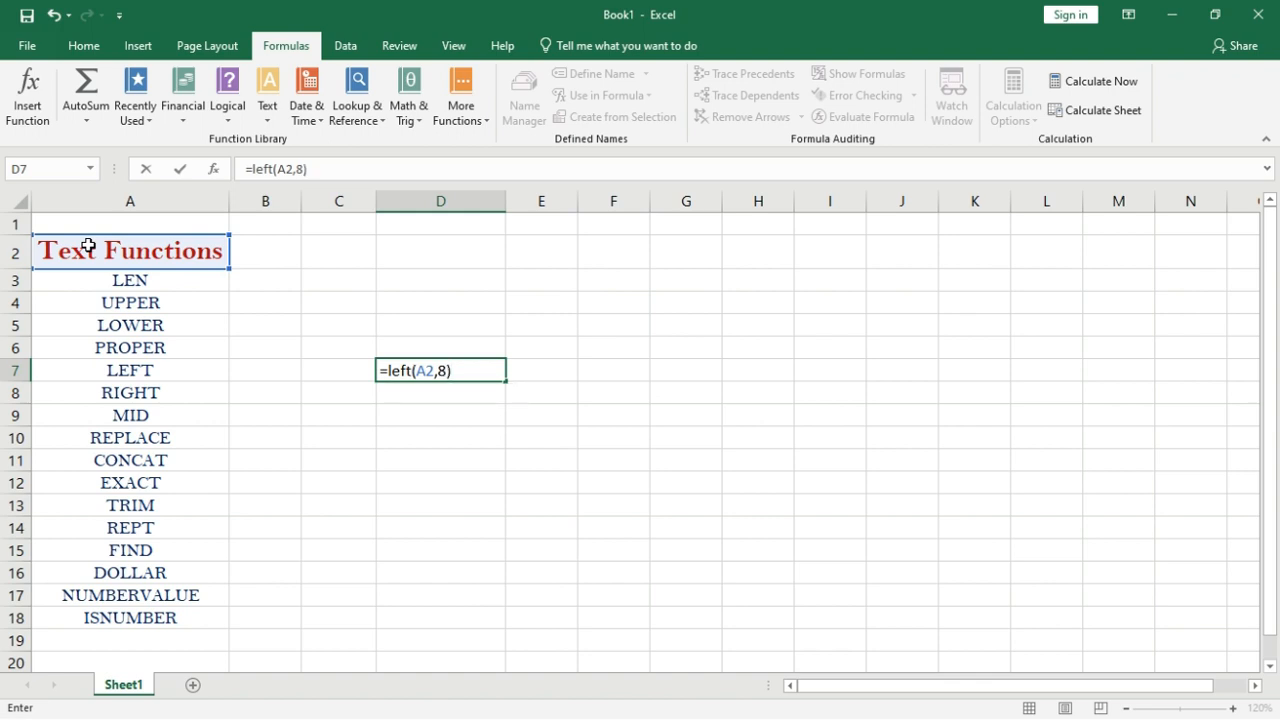
key("Return")
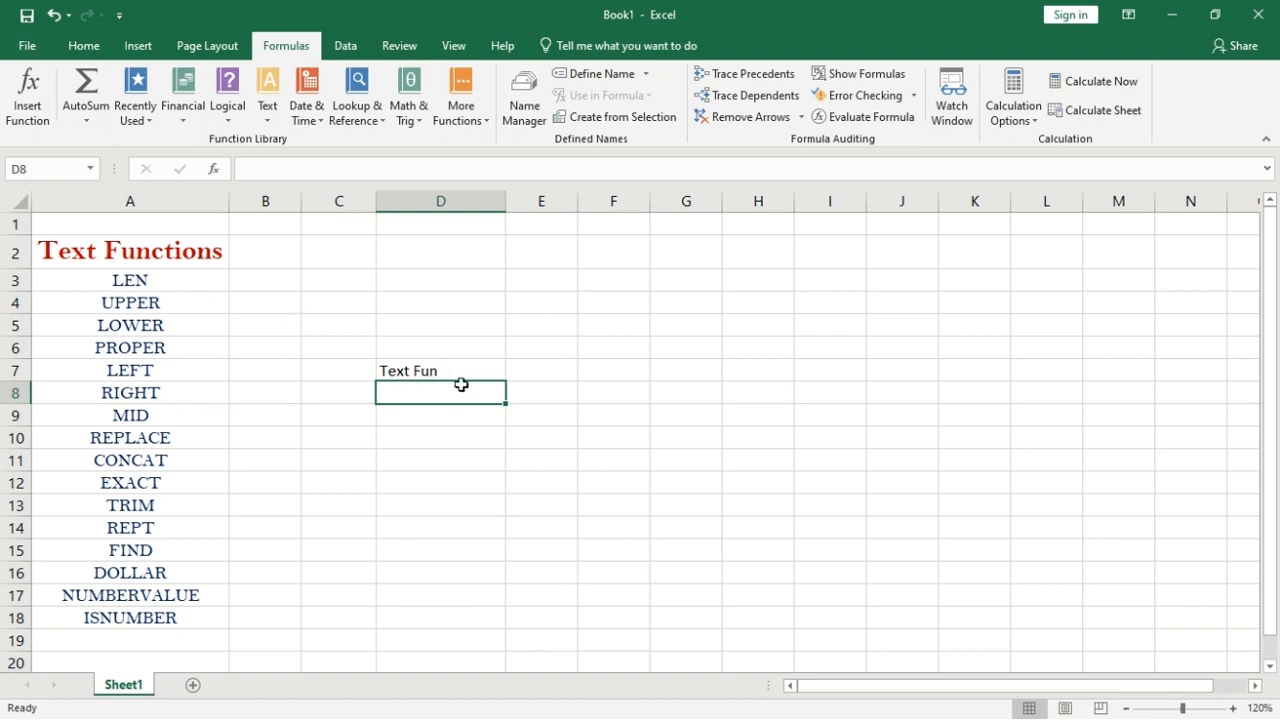
Enter =RIGHT(A2,5) in D8 to return tions, the title's last five characters.
type("=")
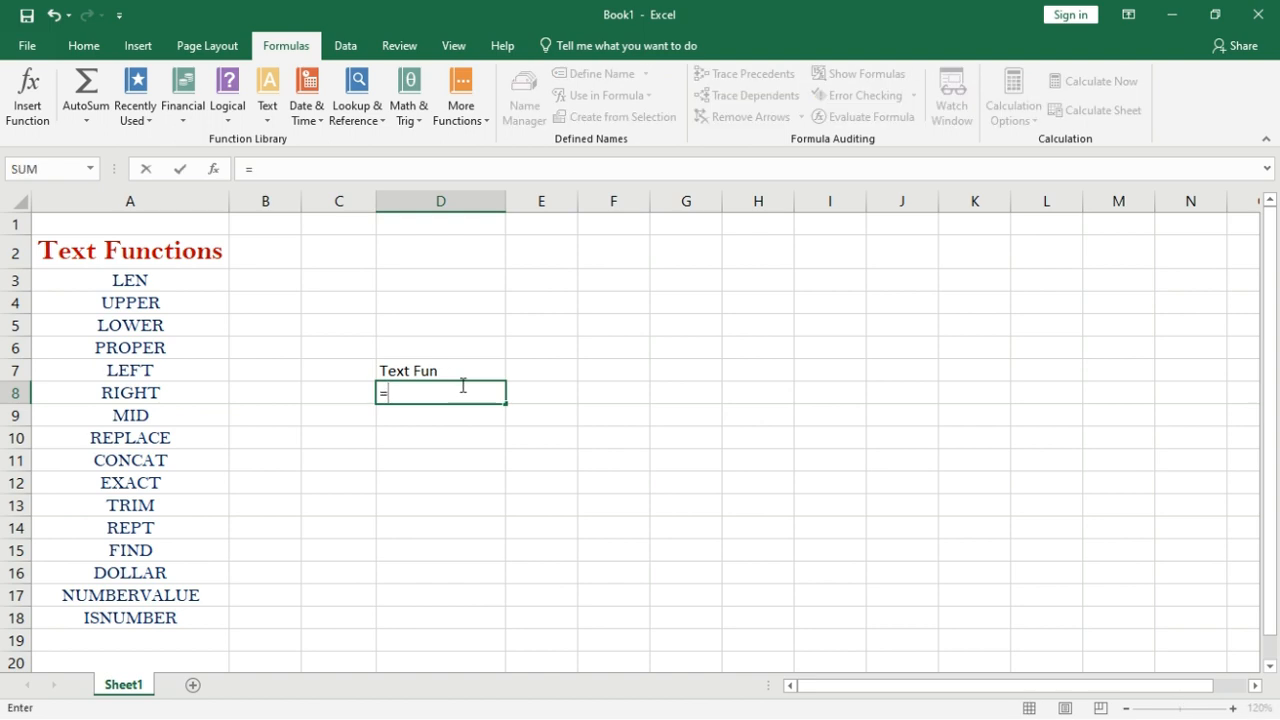
type("right(")
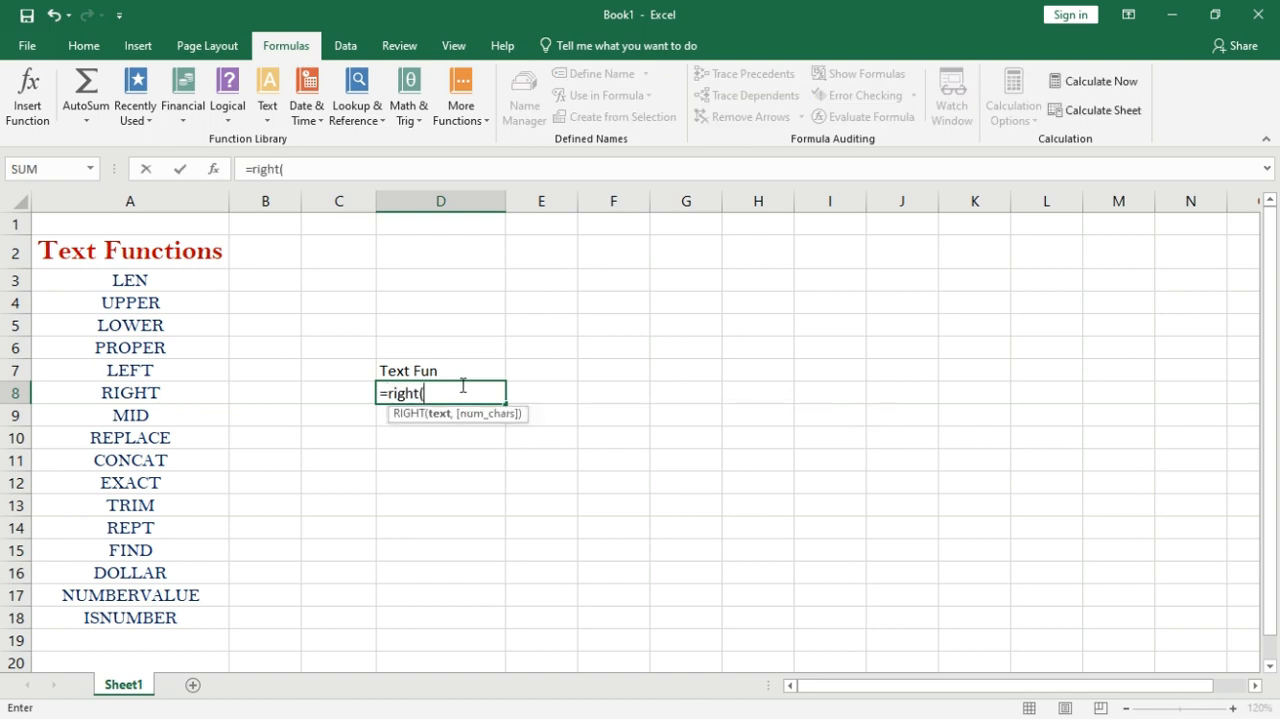
left_click(190, 252)
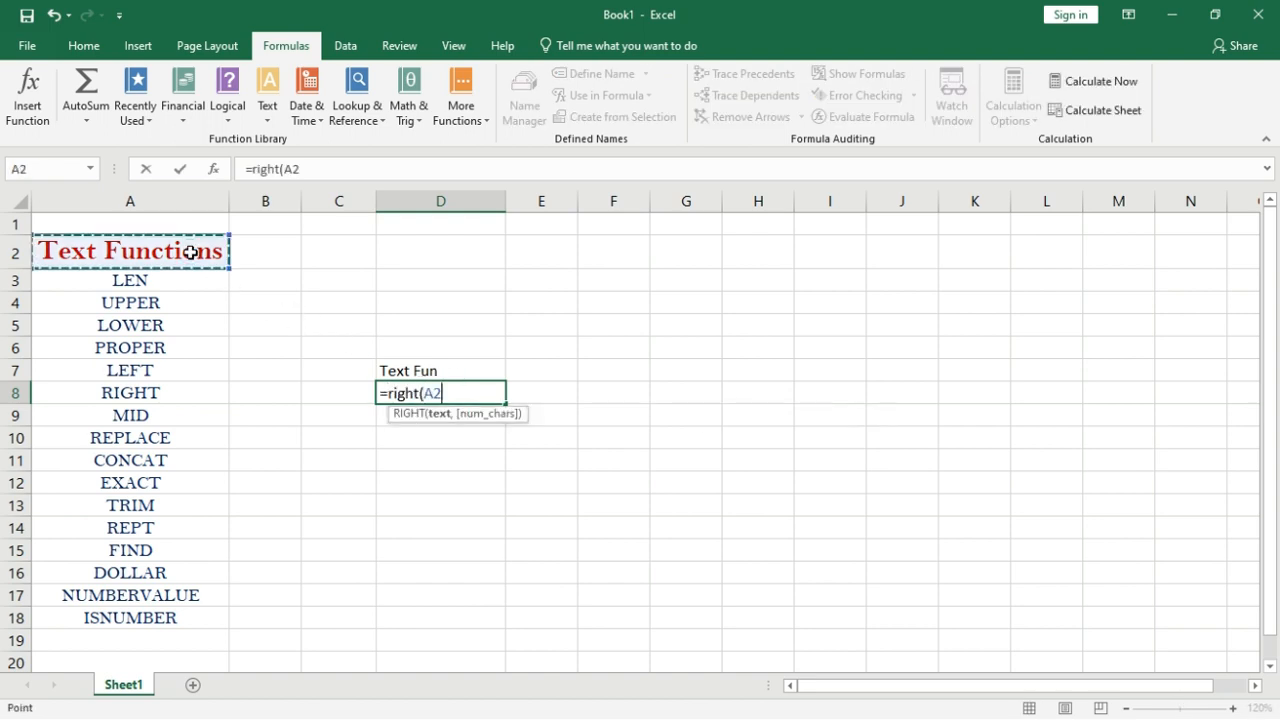
type(",")
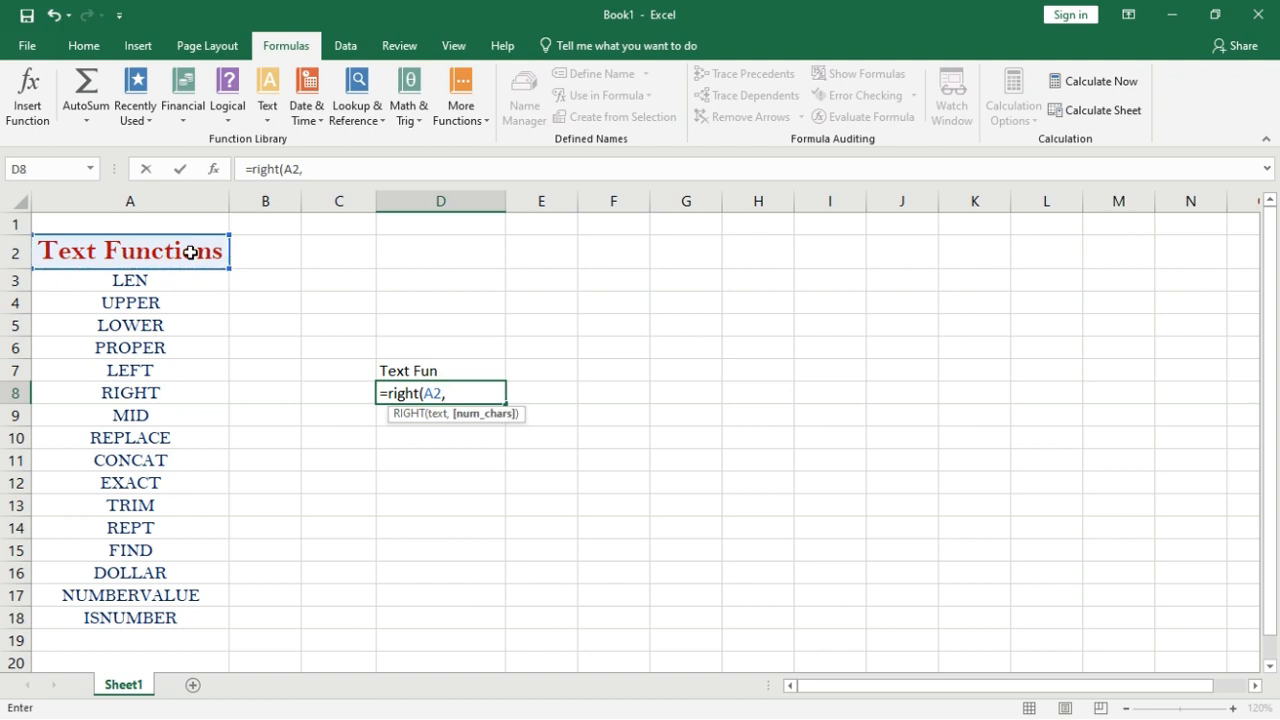
type("5)")
key("Return")
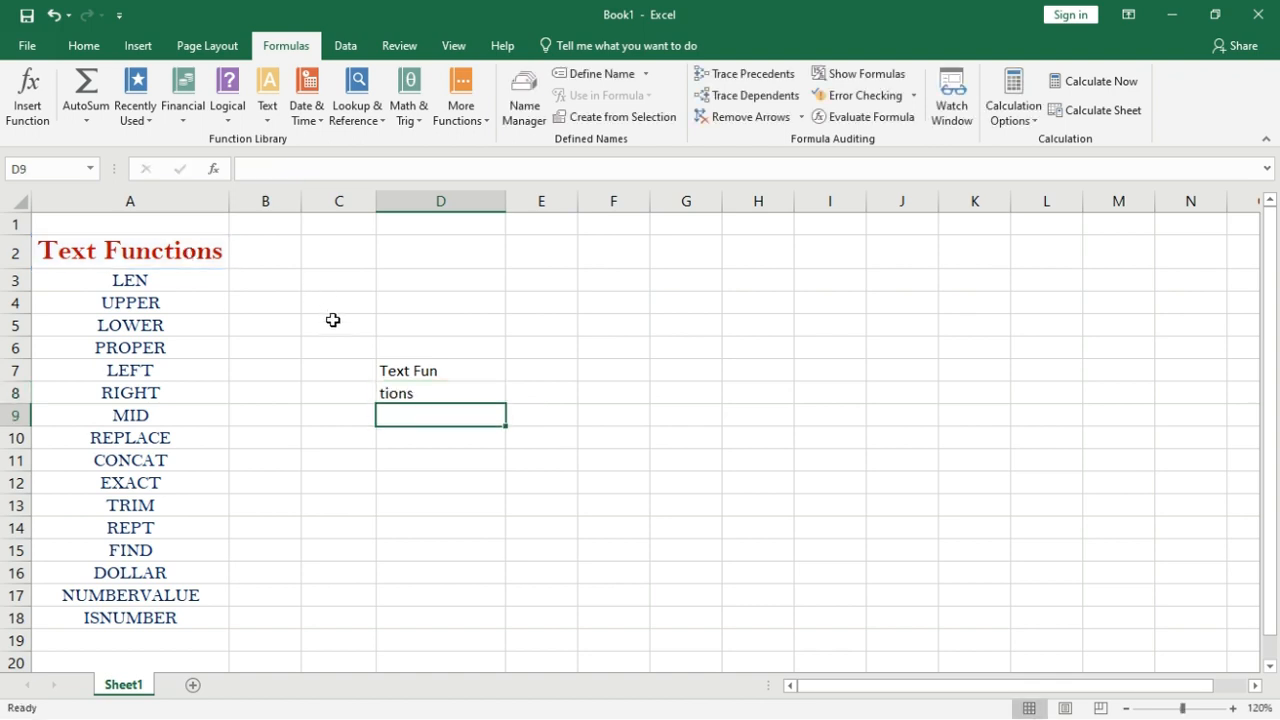
left_click(400, 386)
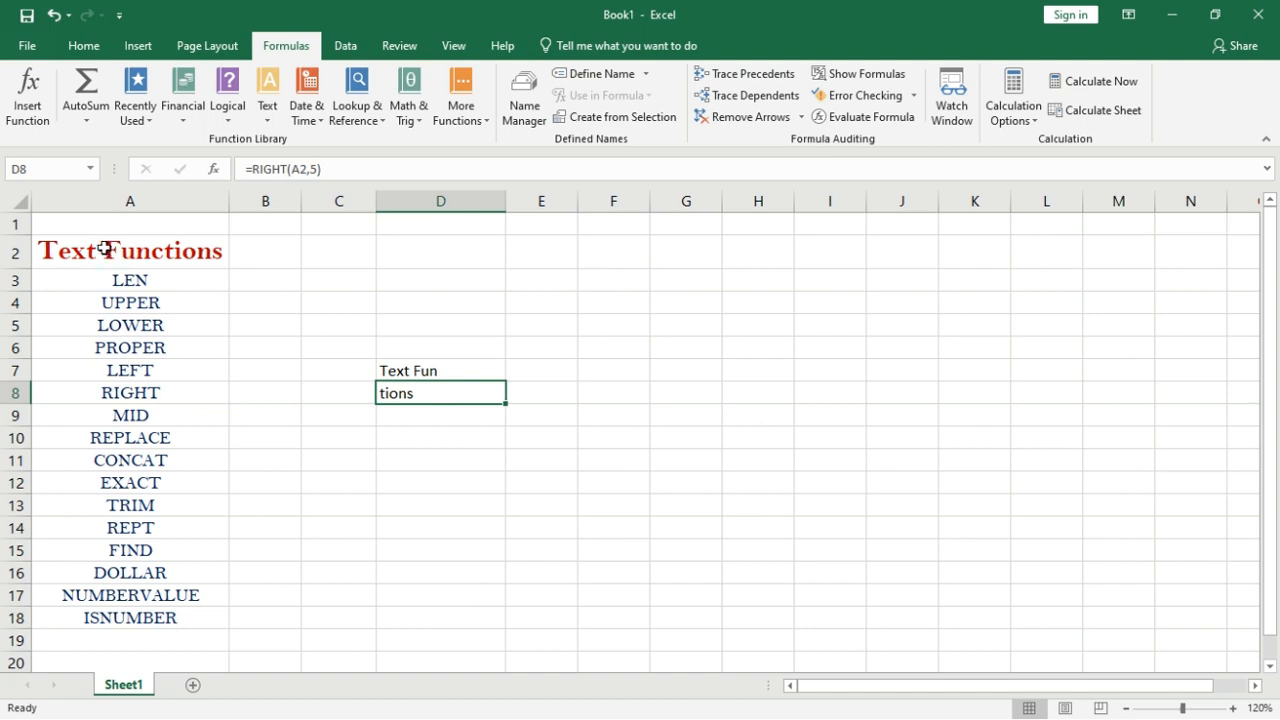
left_click(408, 416)
Enter =MID(A2,6,3) in D9 to extract Fun from the title.
type("=mi")
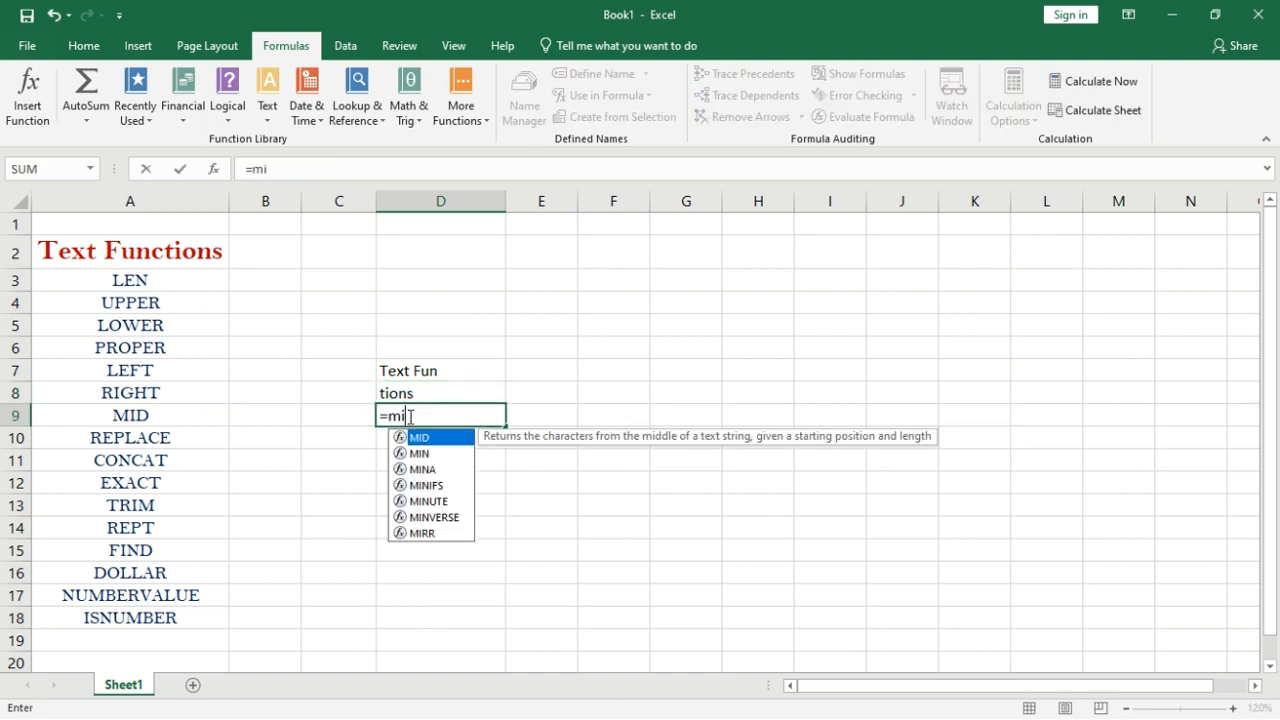
type("d(")
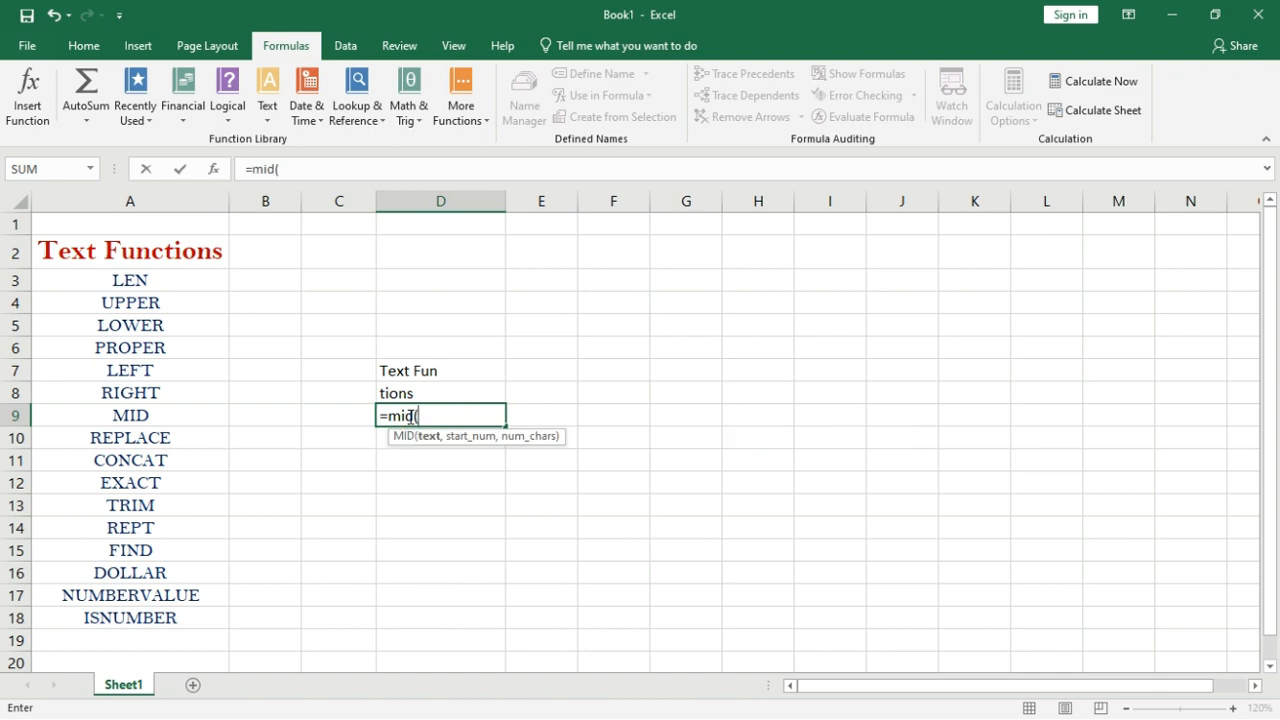
left_click(175, 251)
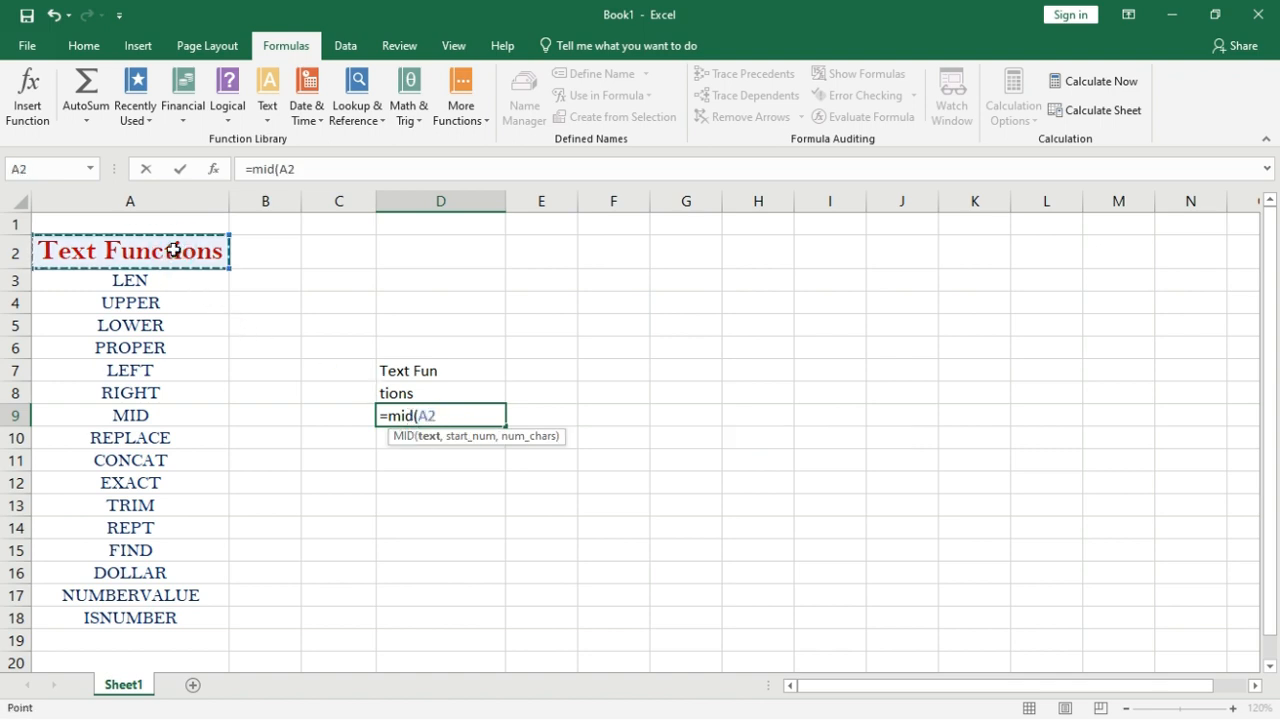
type(",")
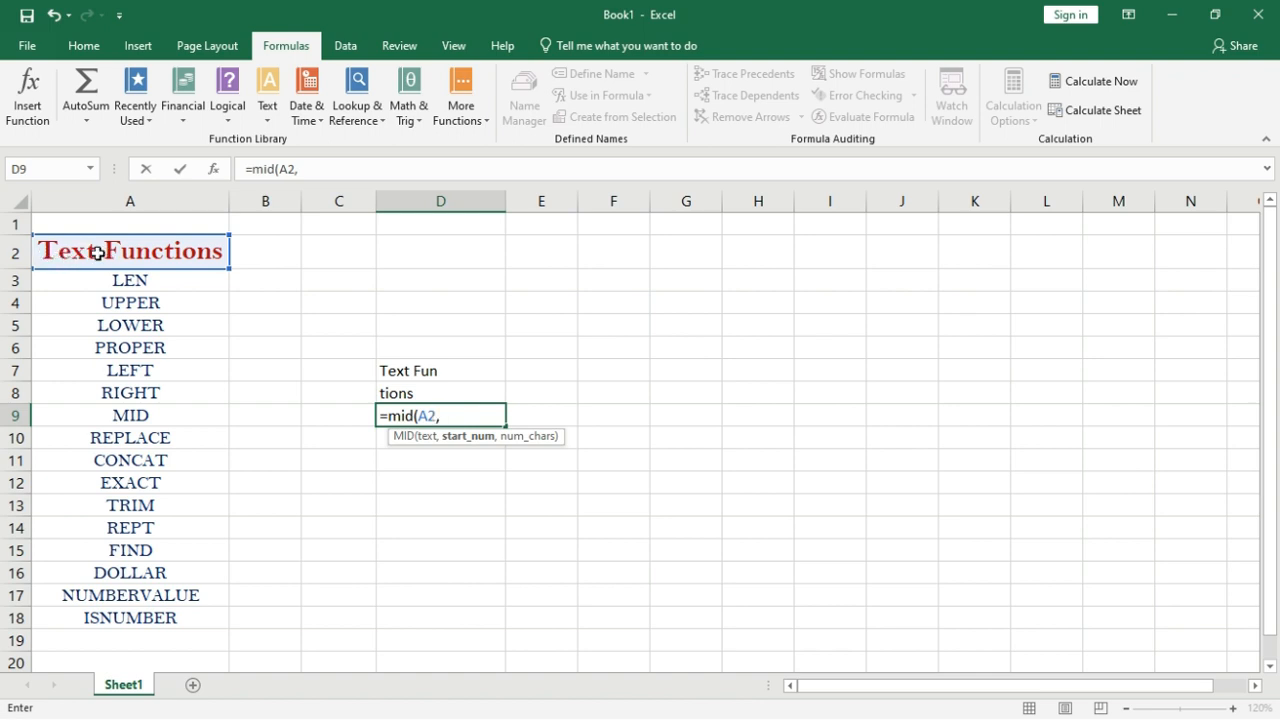
type("6,")
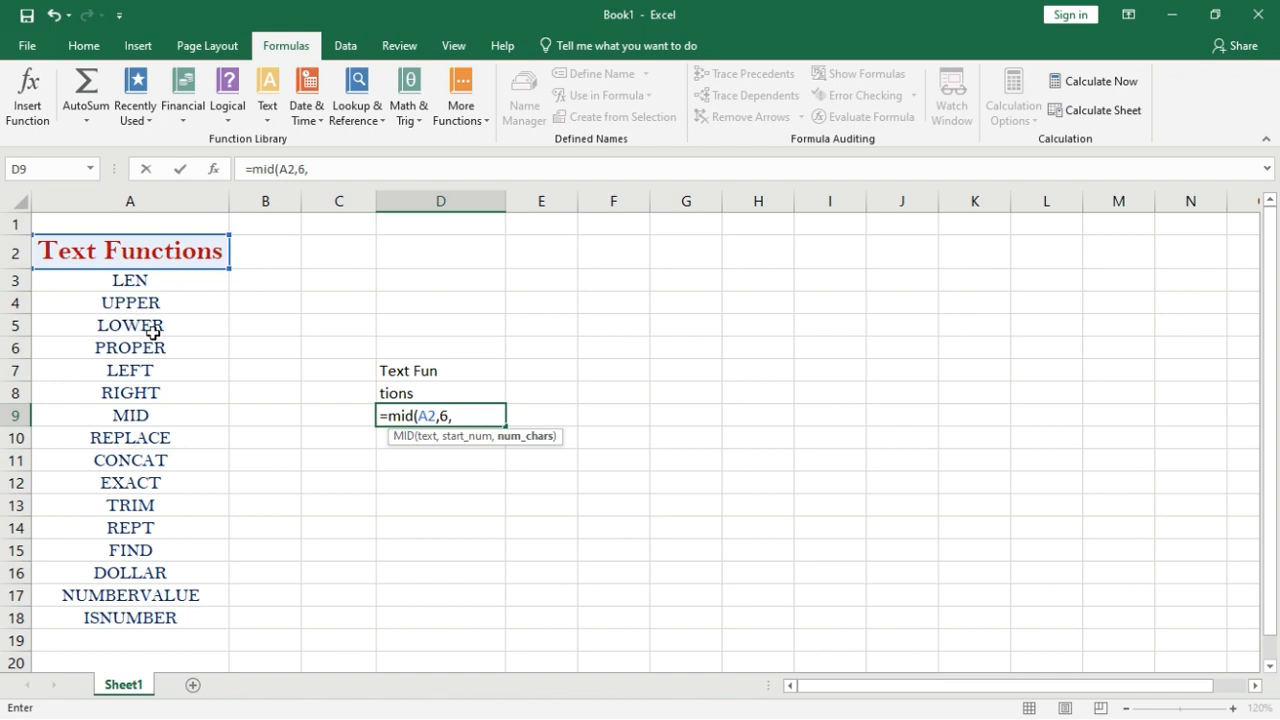
type("3)")
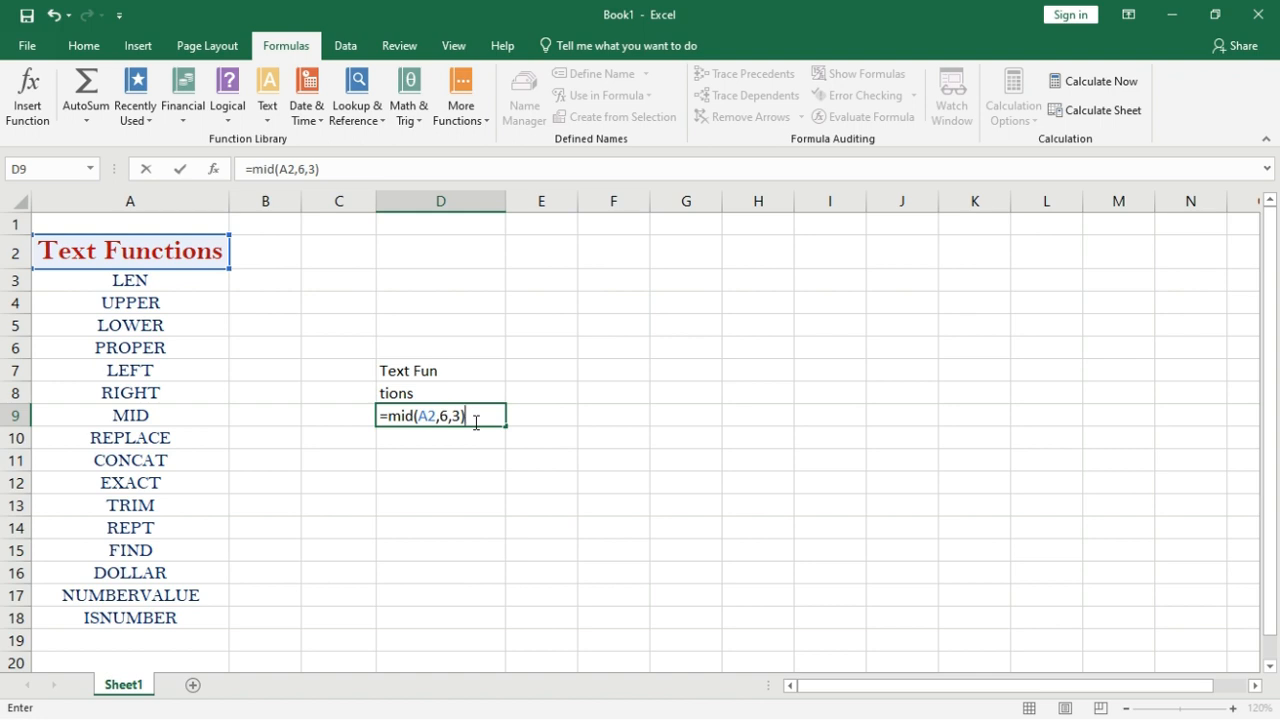
key("Return")
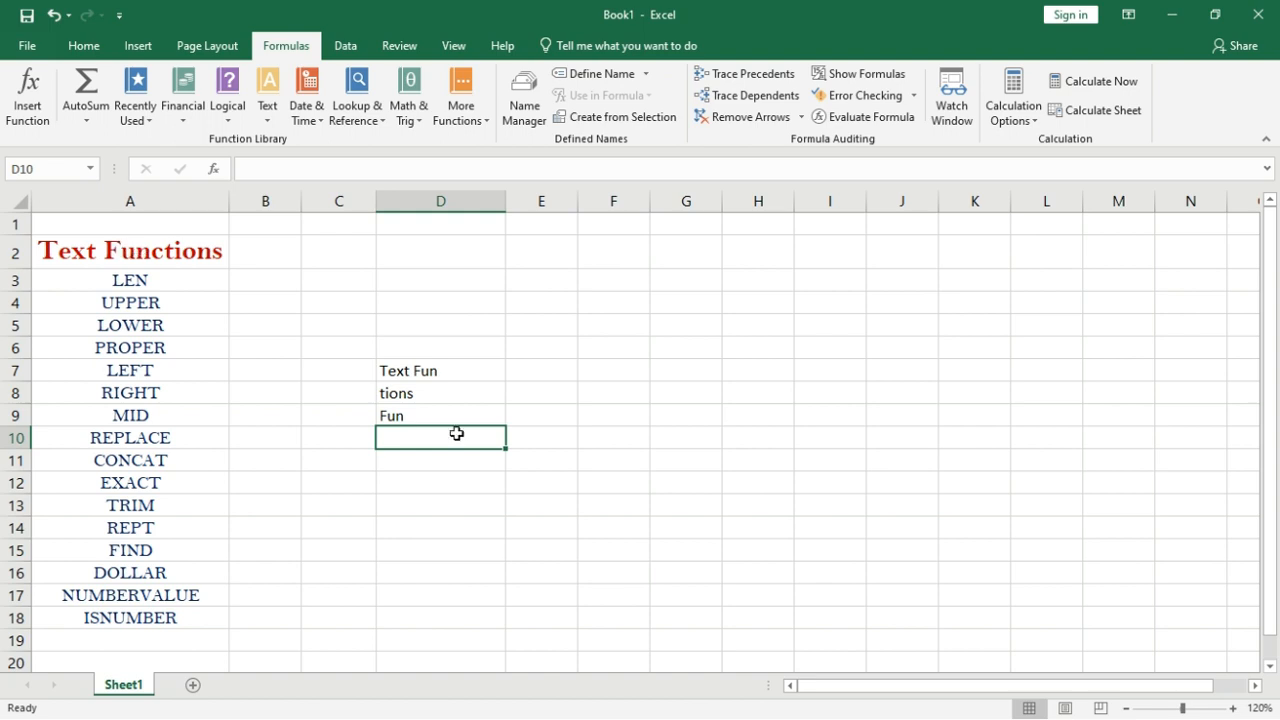
Enter =REPLACE(A2,6,1,"J") in D10 to show Text Junctions.
type("=repa")
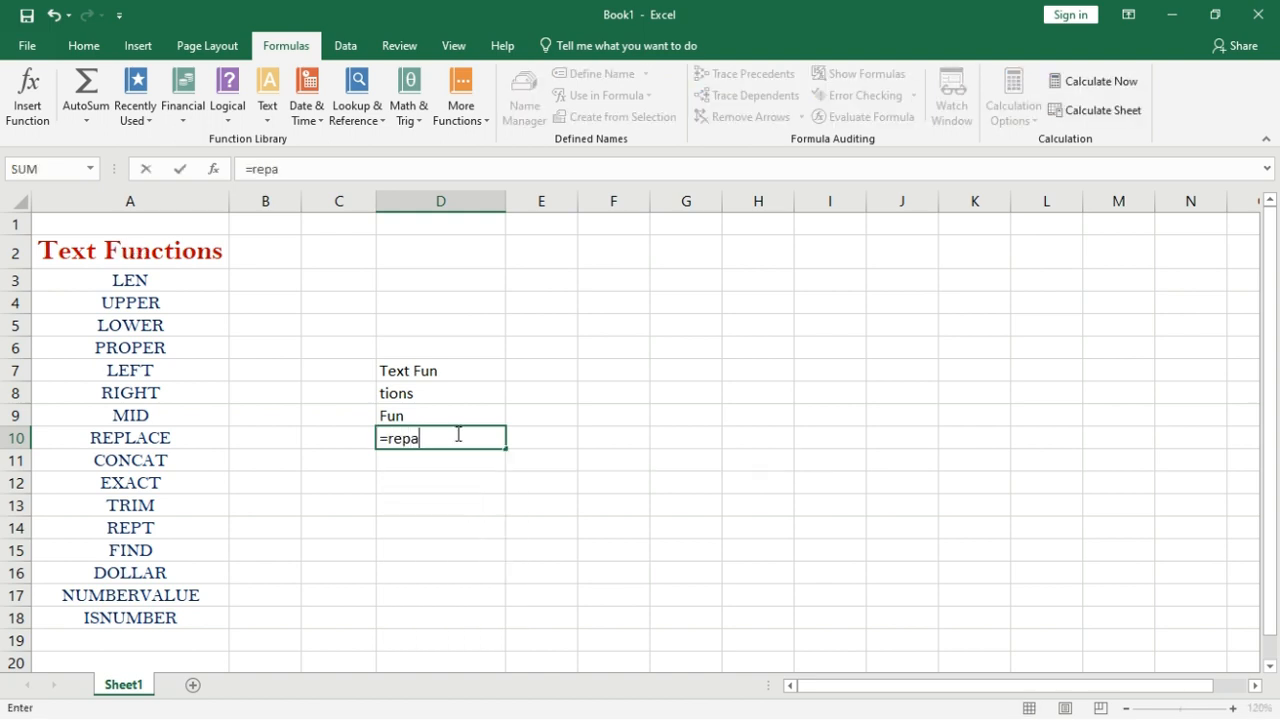
key("BackSpace")
type("lace(")
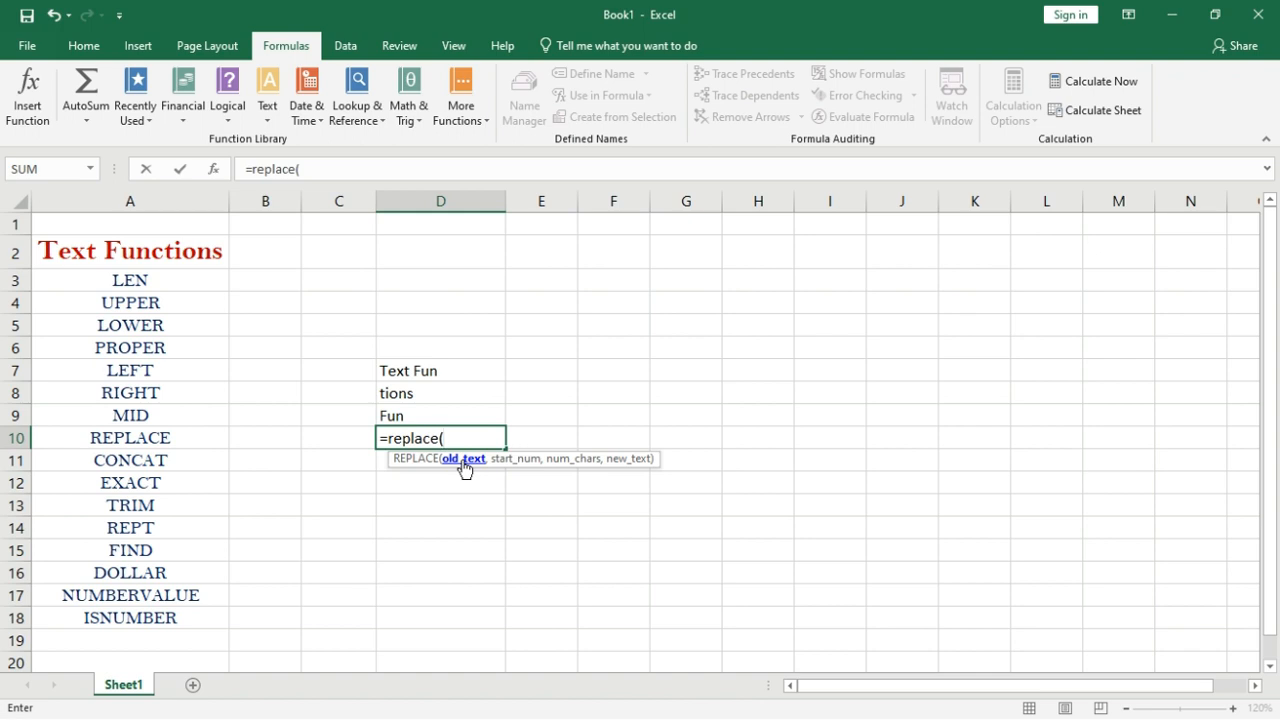
left_click(166, 255)
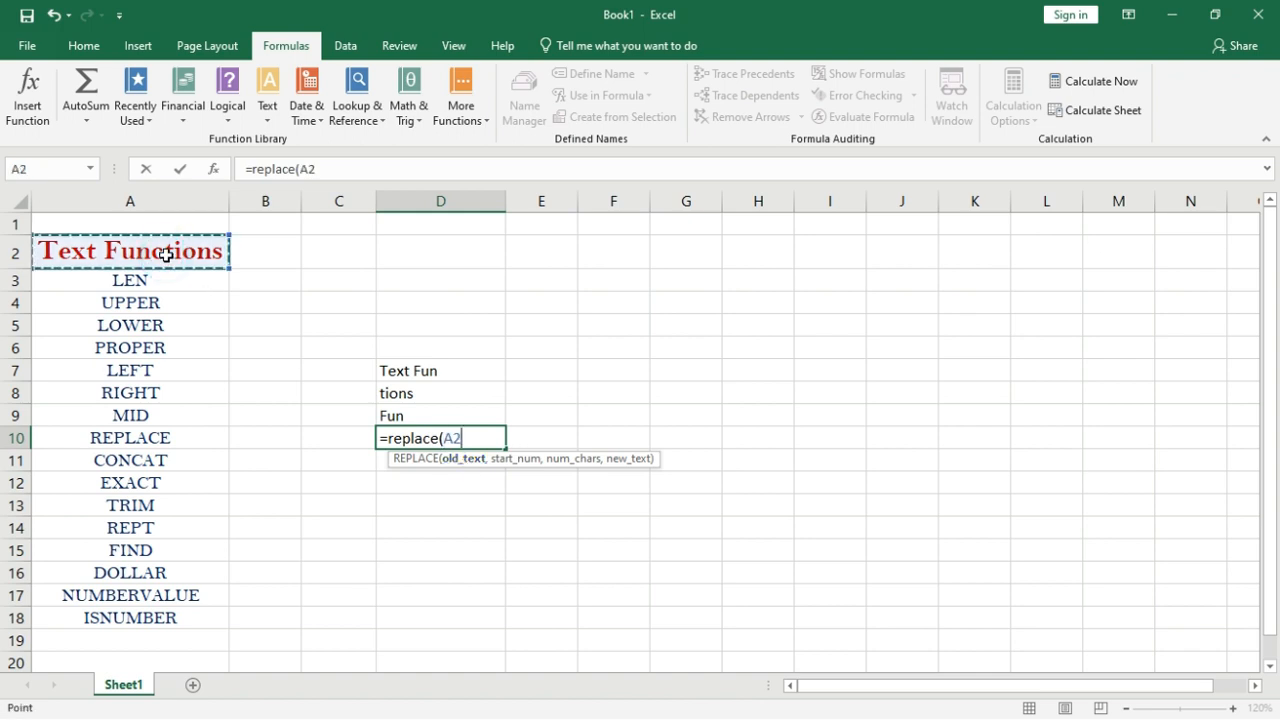
type(",")
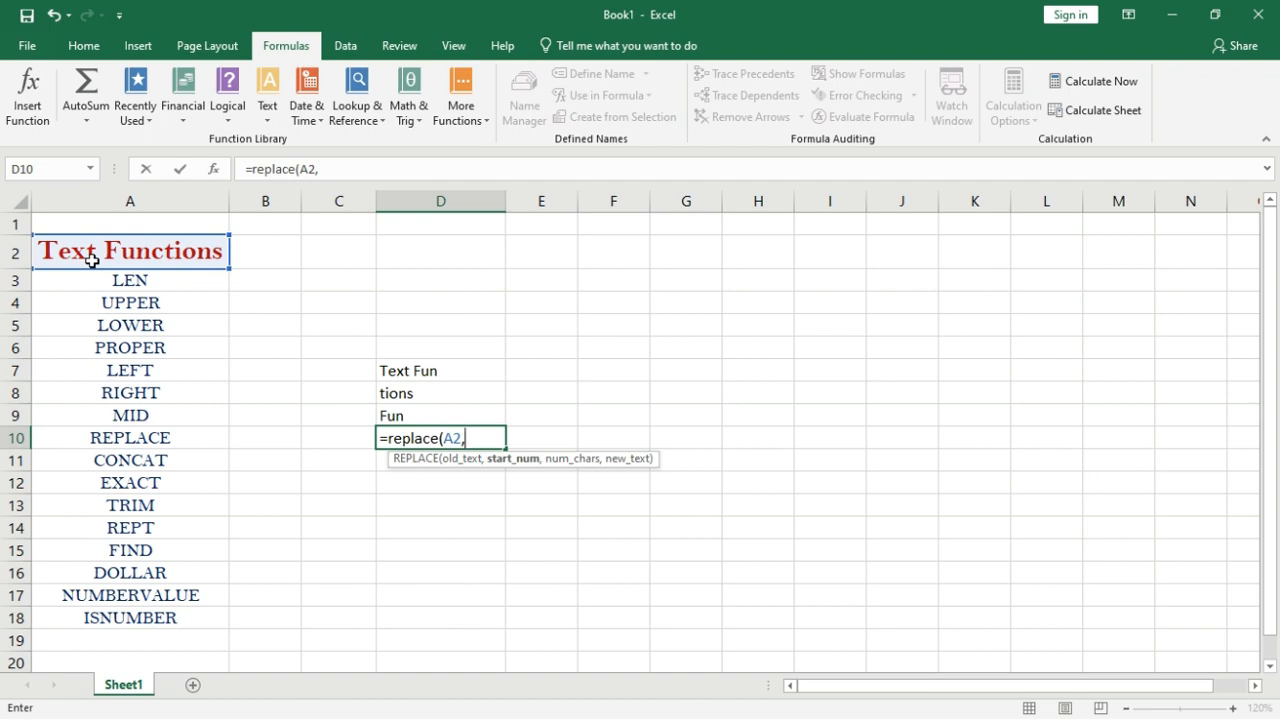
type("6,")
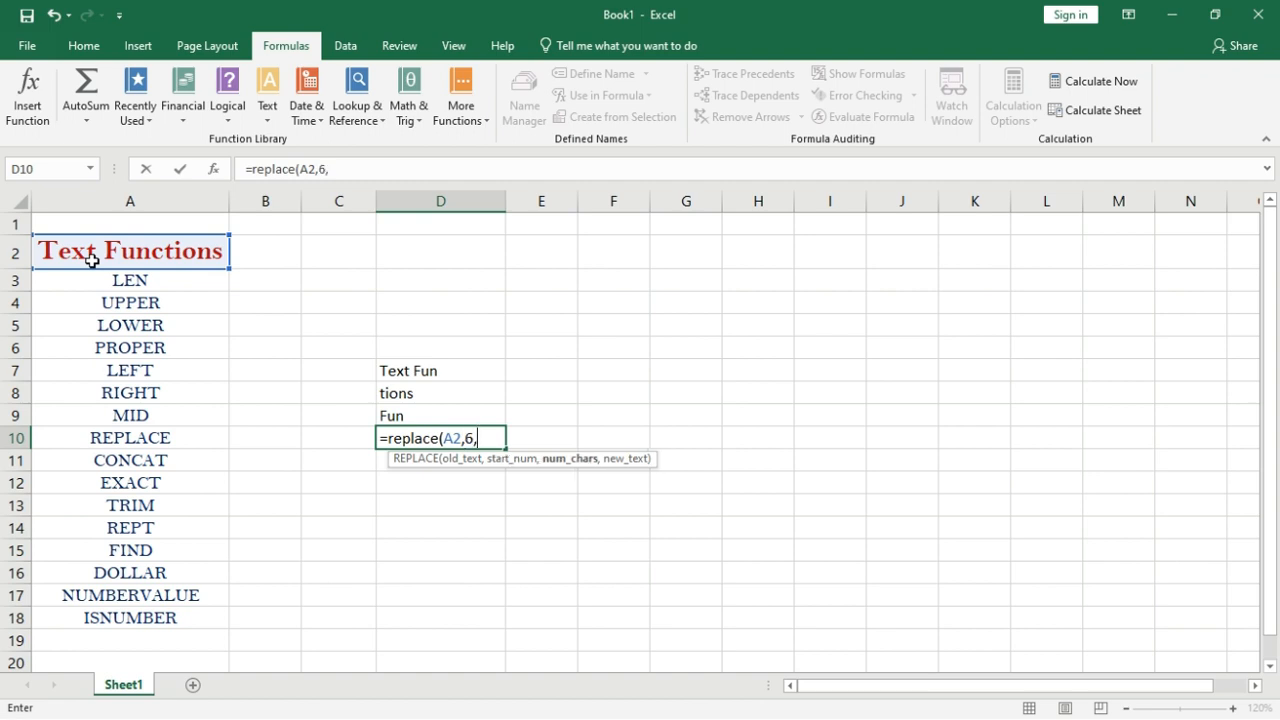
type("1,\"J")
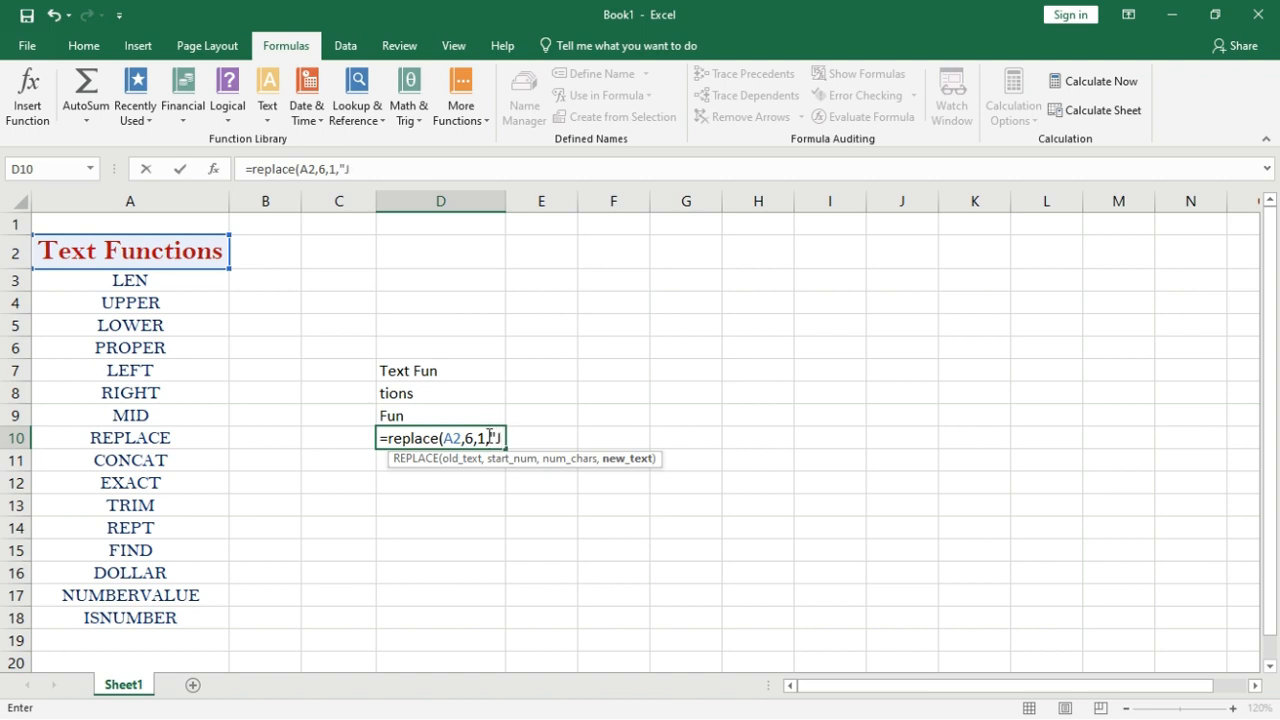
type(")")
key("Return")
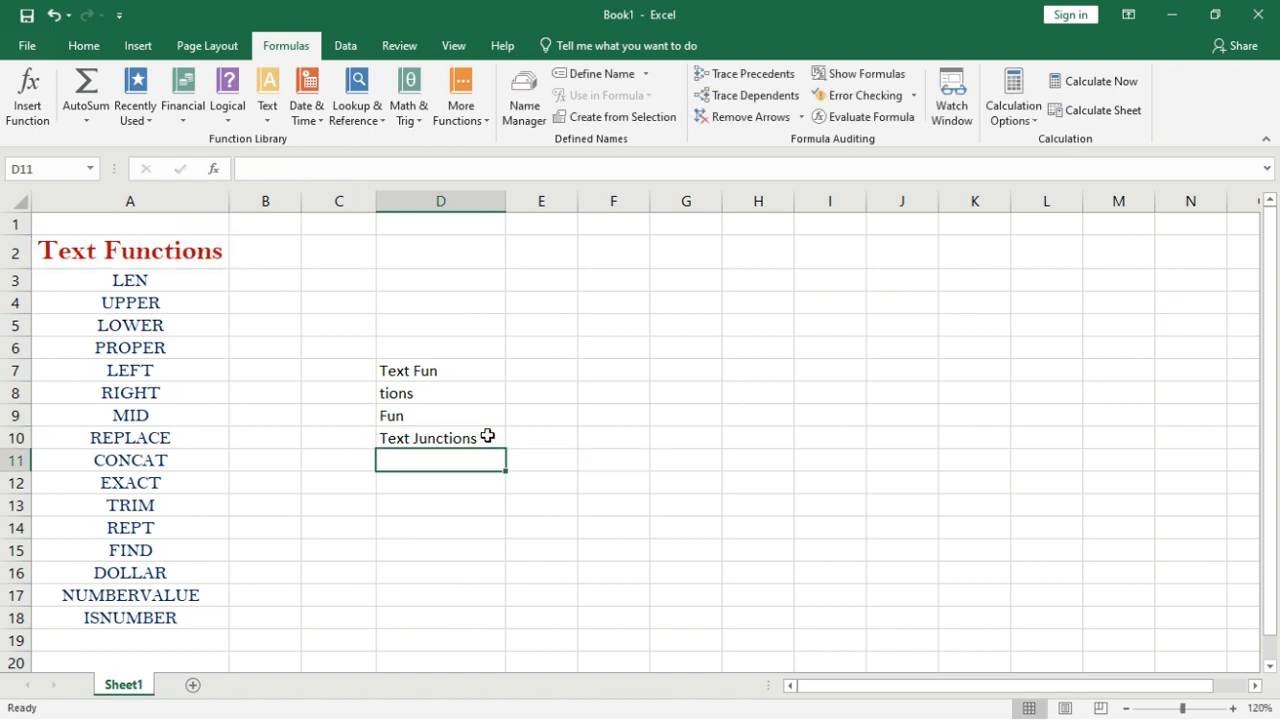
left_click(420, 479)
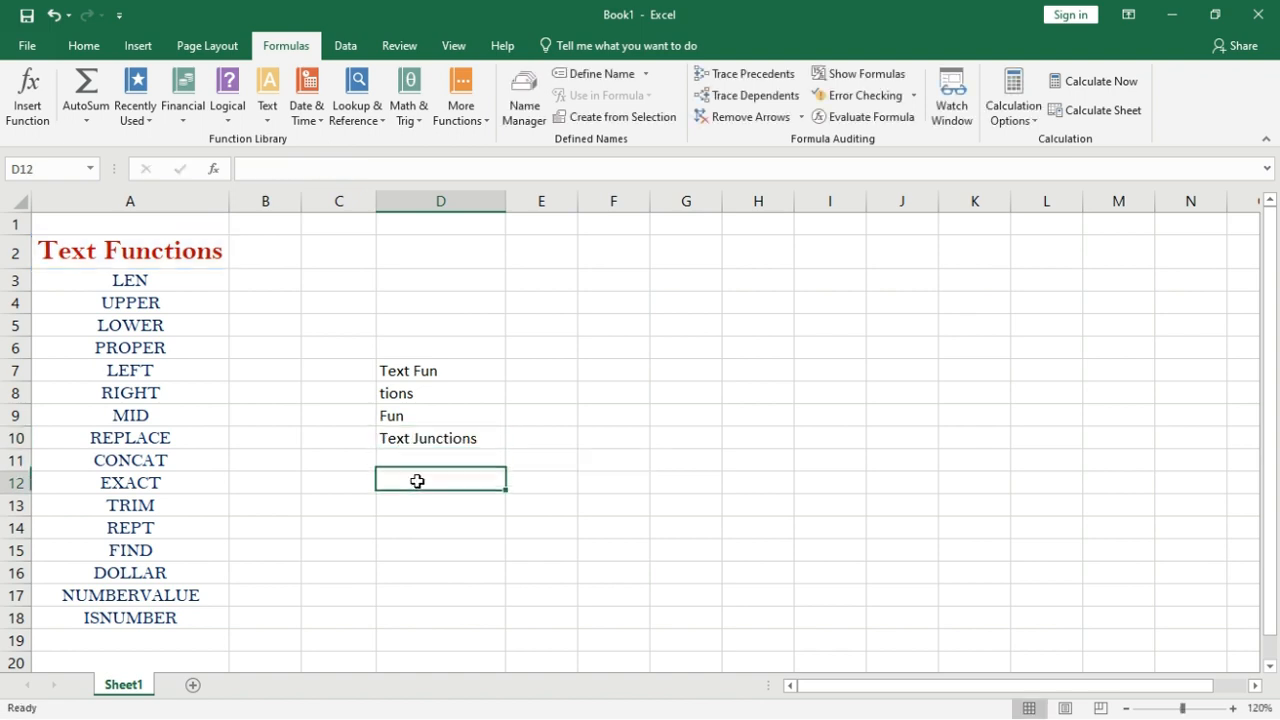
Edit D10 to =REPLACE(A2,6,4,"Addi") for Text Additions, and undo to restore row 3's words.
double_click(474, 444)
key("BackSpace")
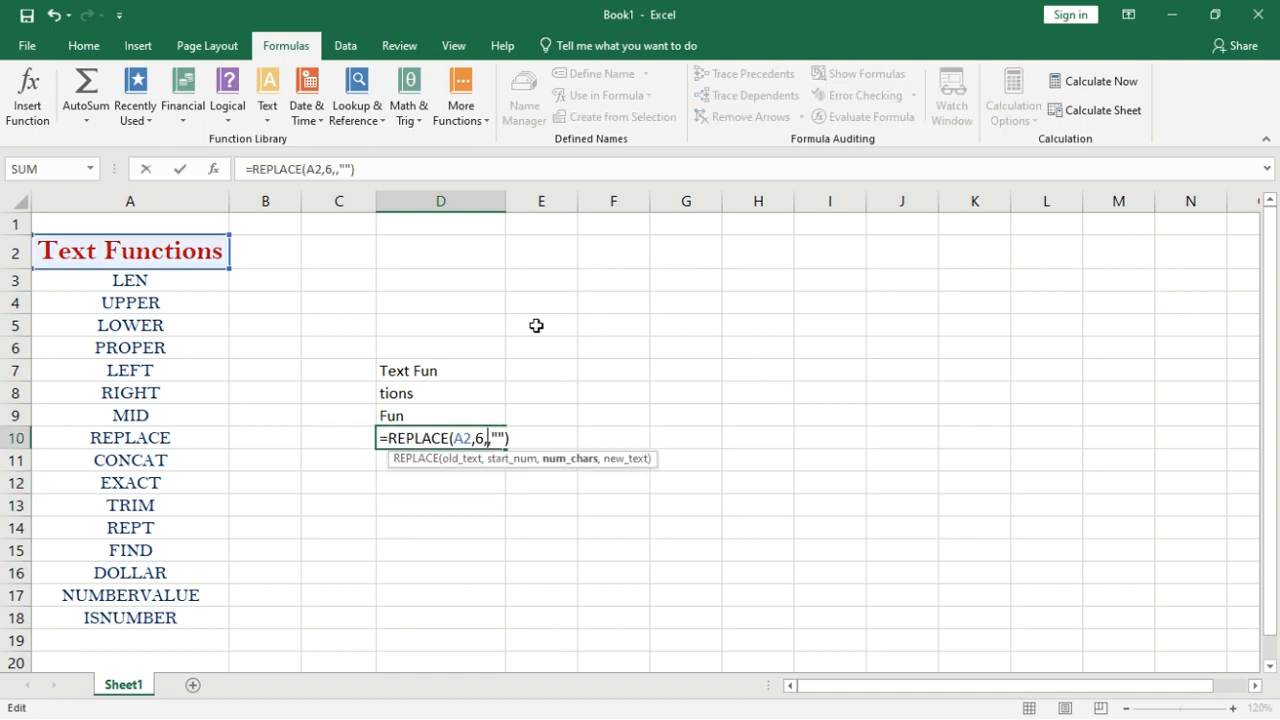
type("4")
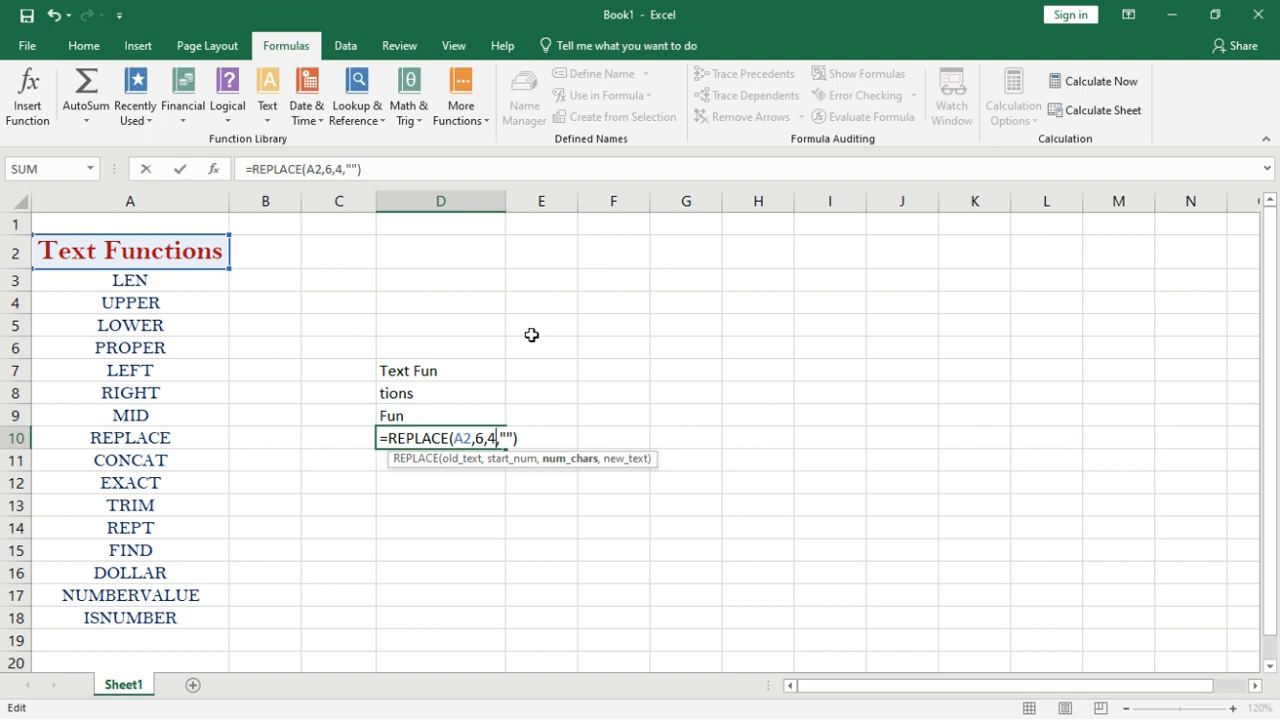
left_click(505, 437)
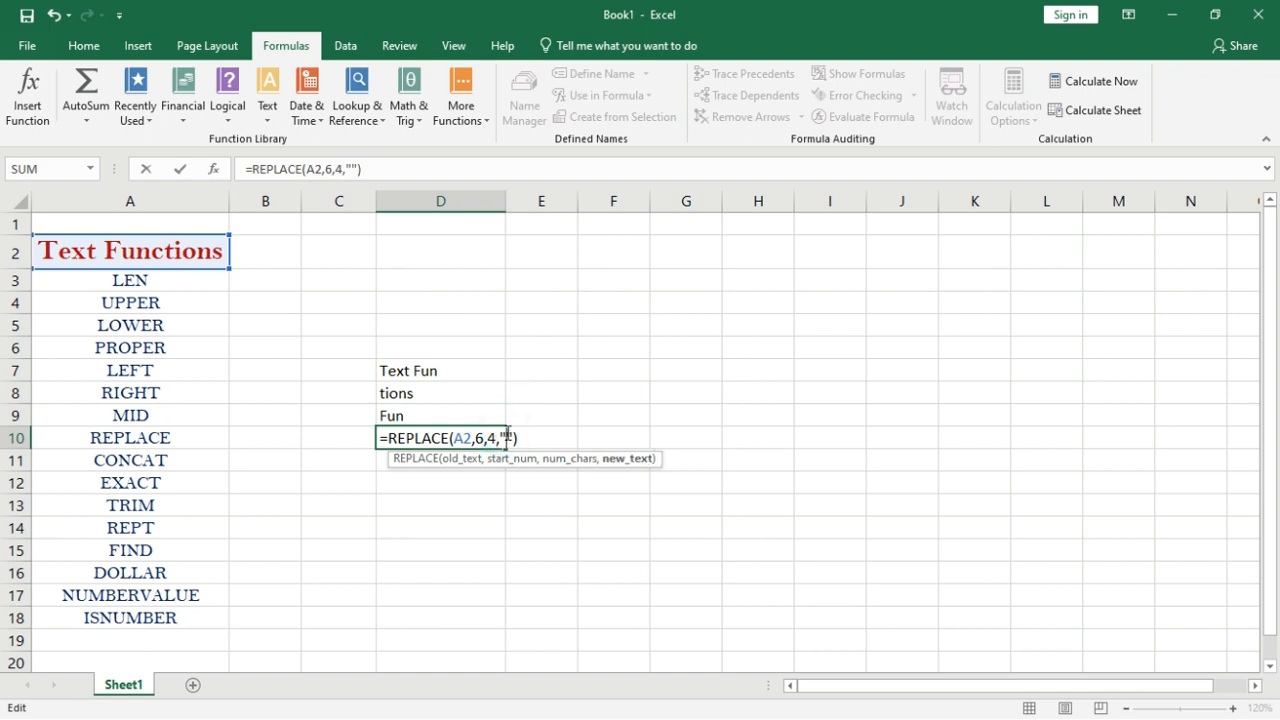
type("Addi")
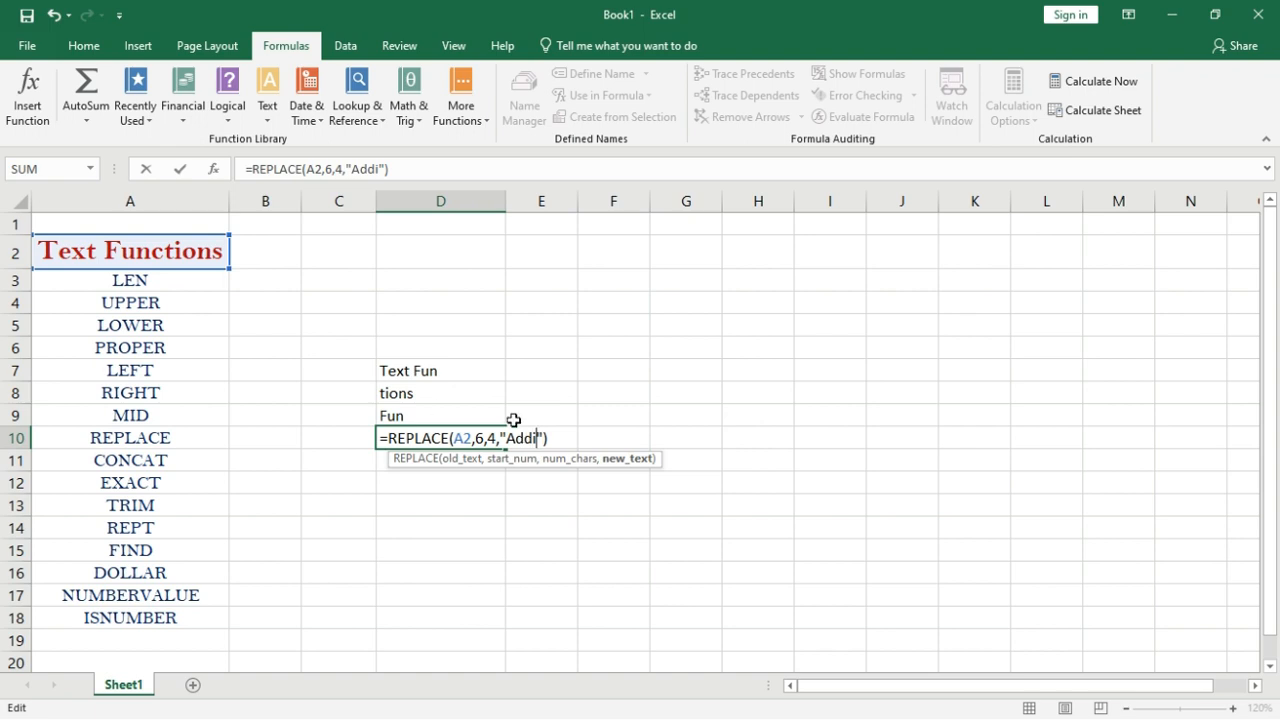
key("Return")
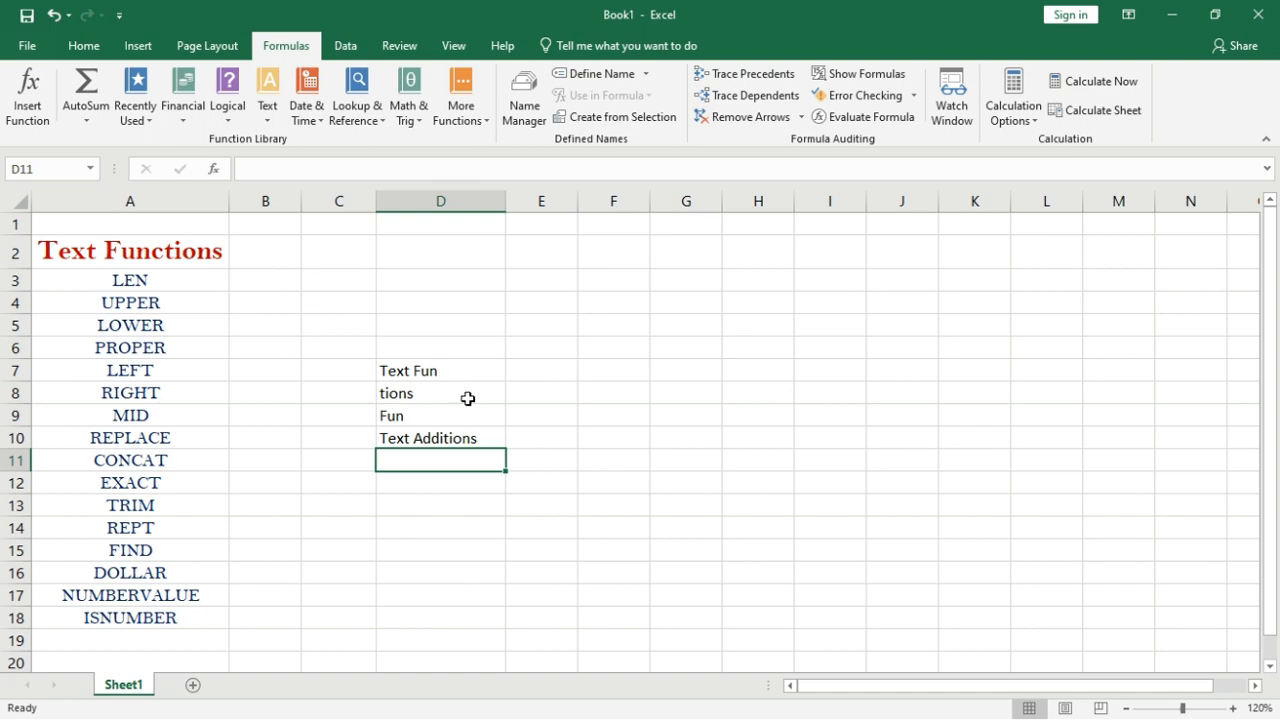
key("ctrl+z")
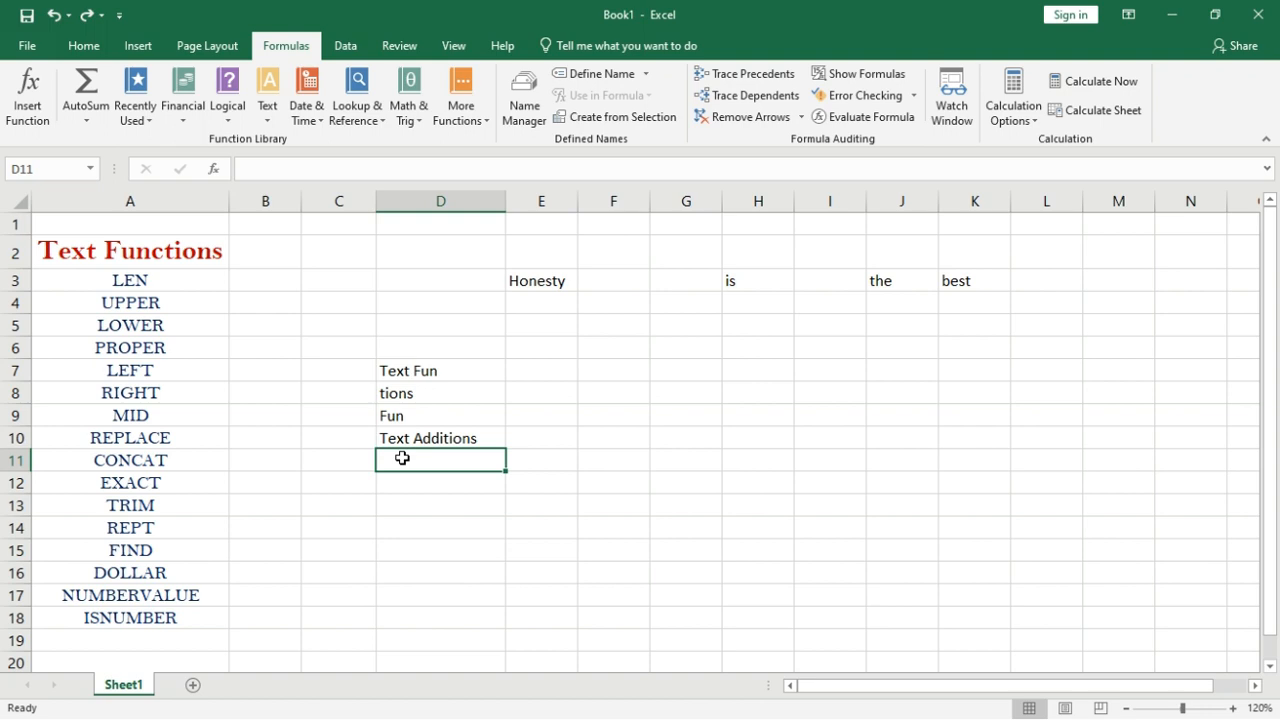
Enter =CONCAT(E3:K3) in D11 to join the row 3 words into Honestyisthebest.
type("=")
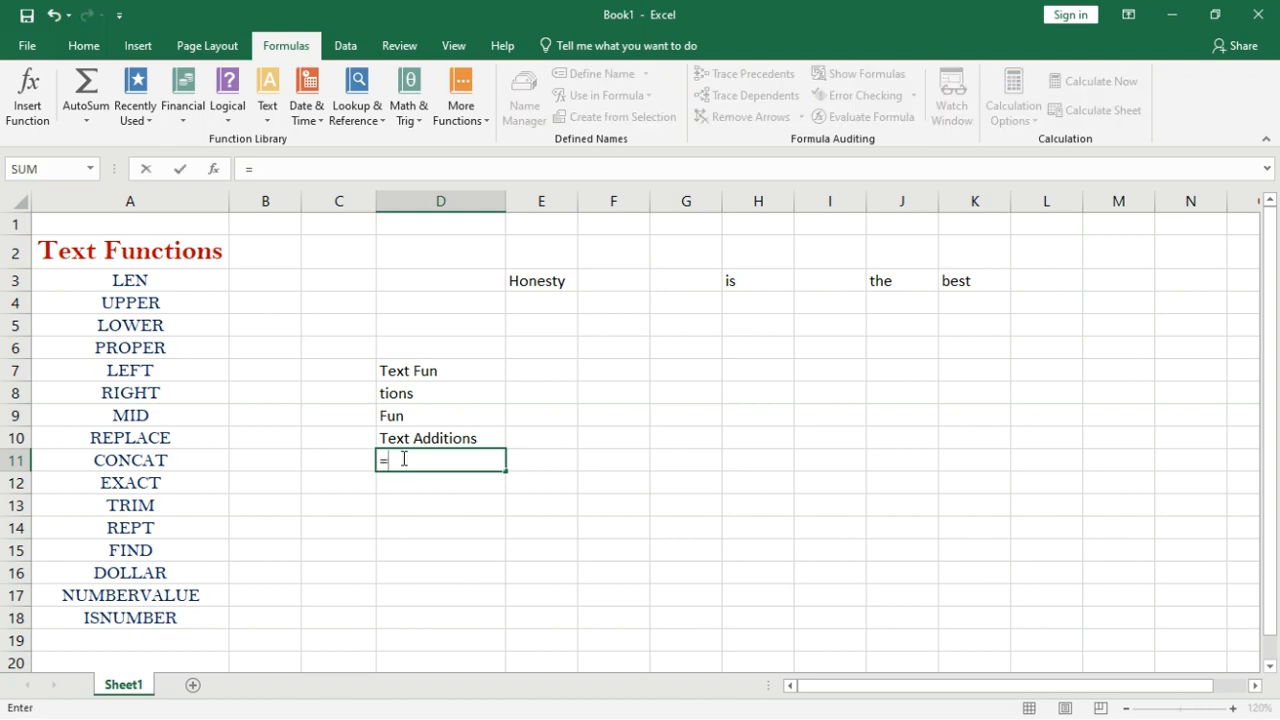
type("concat")
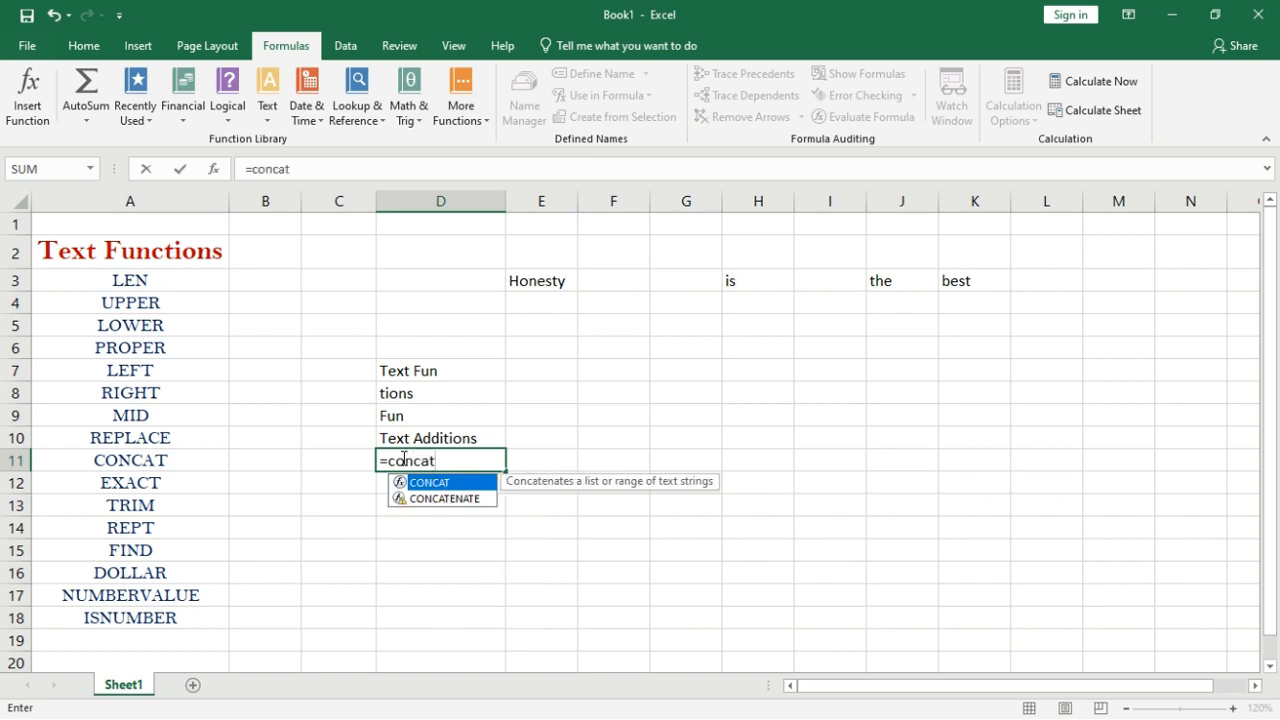
type("(")
left_click_drag(522, 281, 949, 281)
type(")")
key("Return")
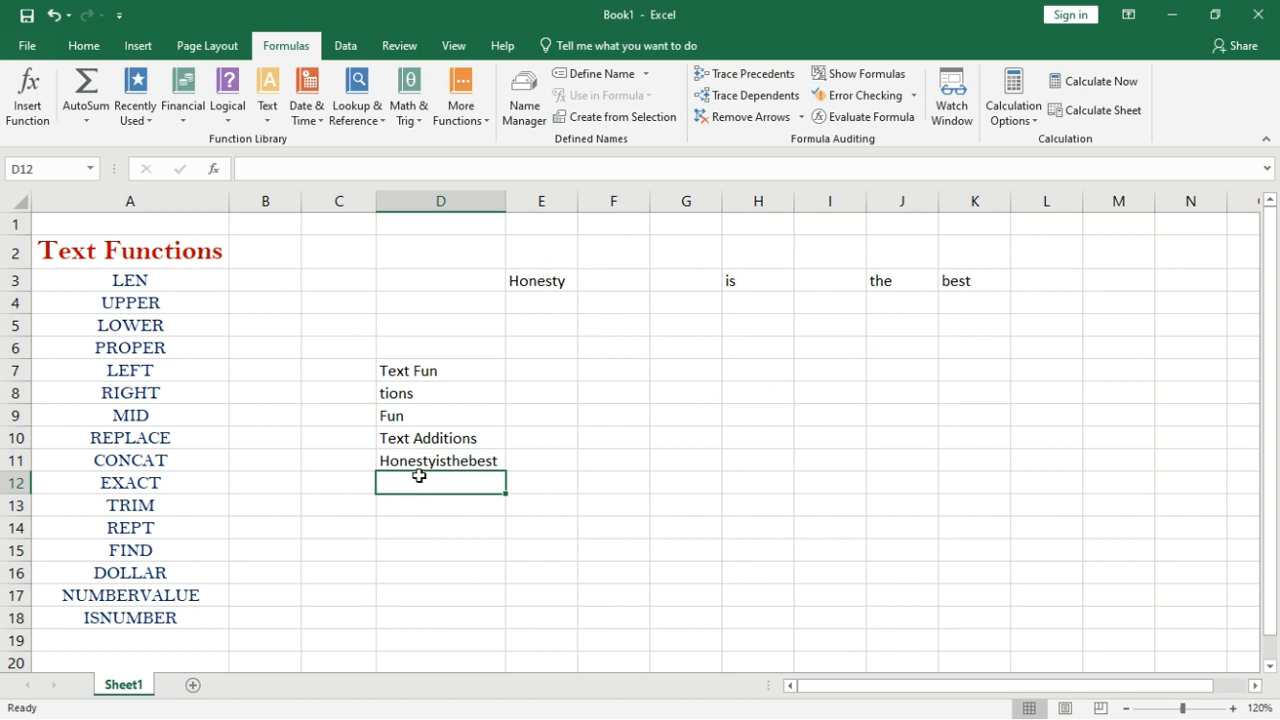
left_click(467, 461)
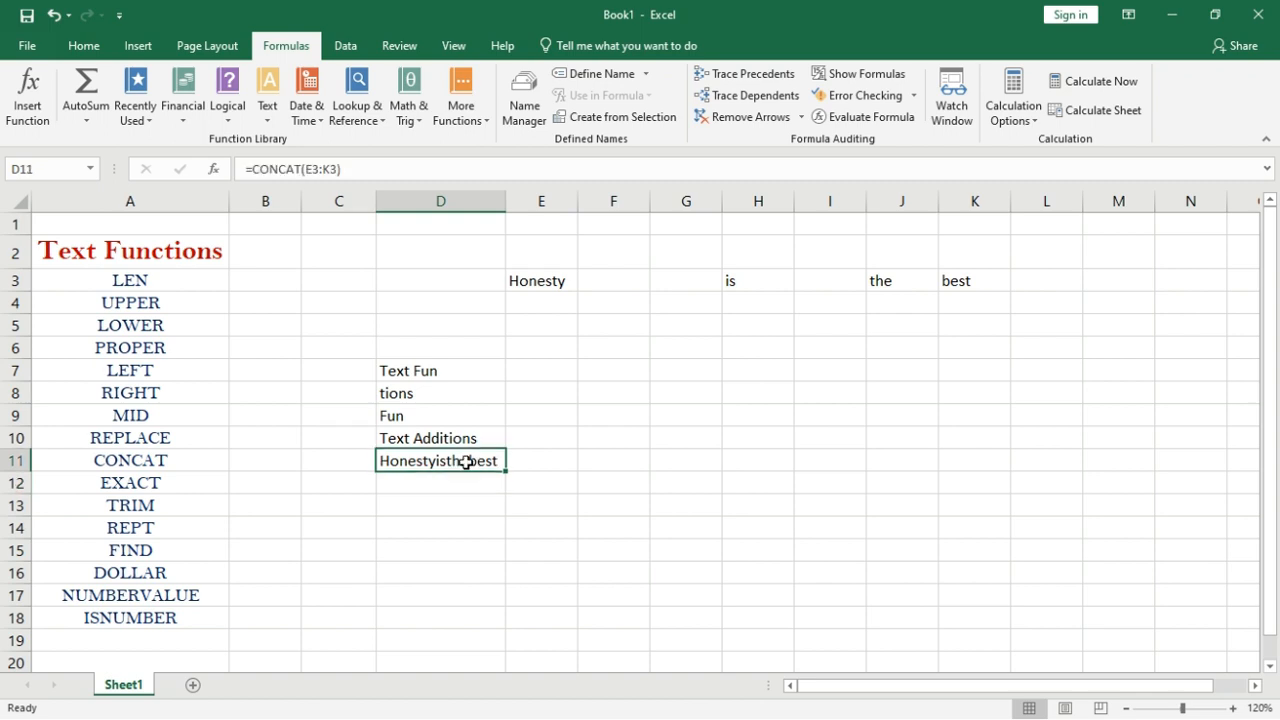
Rewrite D11 as =CONCAT(E3,H3,J3,K3), listing each word cell separately.
double_click(467, 461)
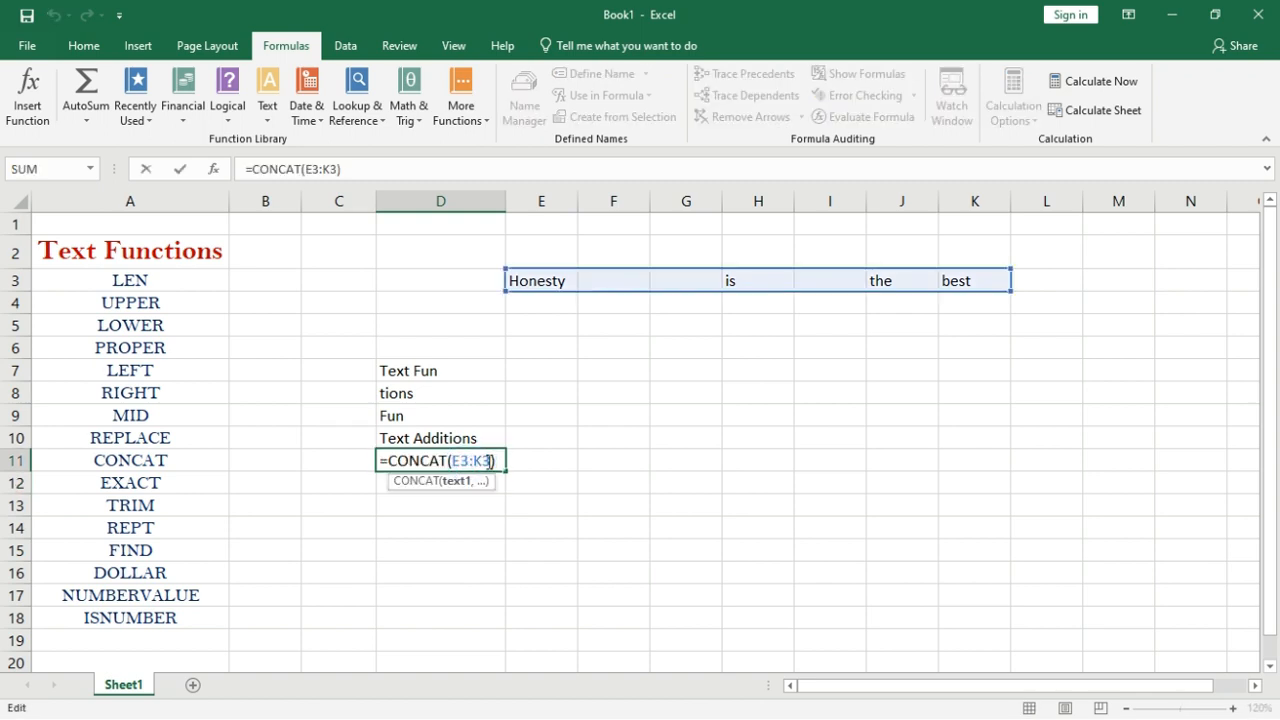
left_click(489, 461)
key("BackSpace")
key("BackSpace")
key("BackSpace")
key("BackSpace")
key("BackSpace")
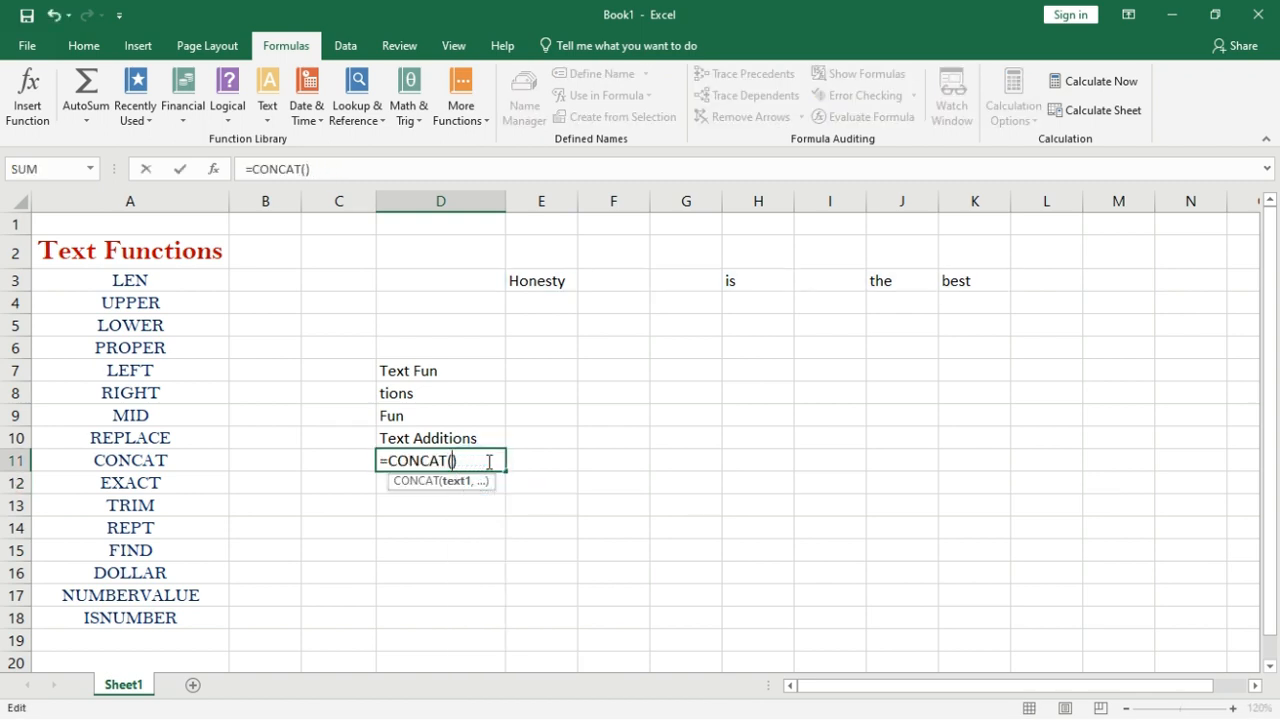
left_click(537, 285)
type(",")
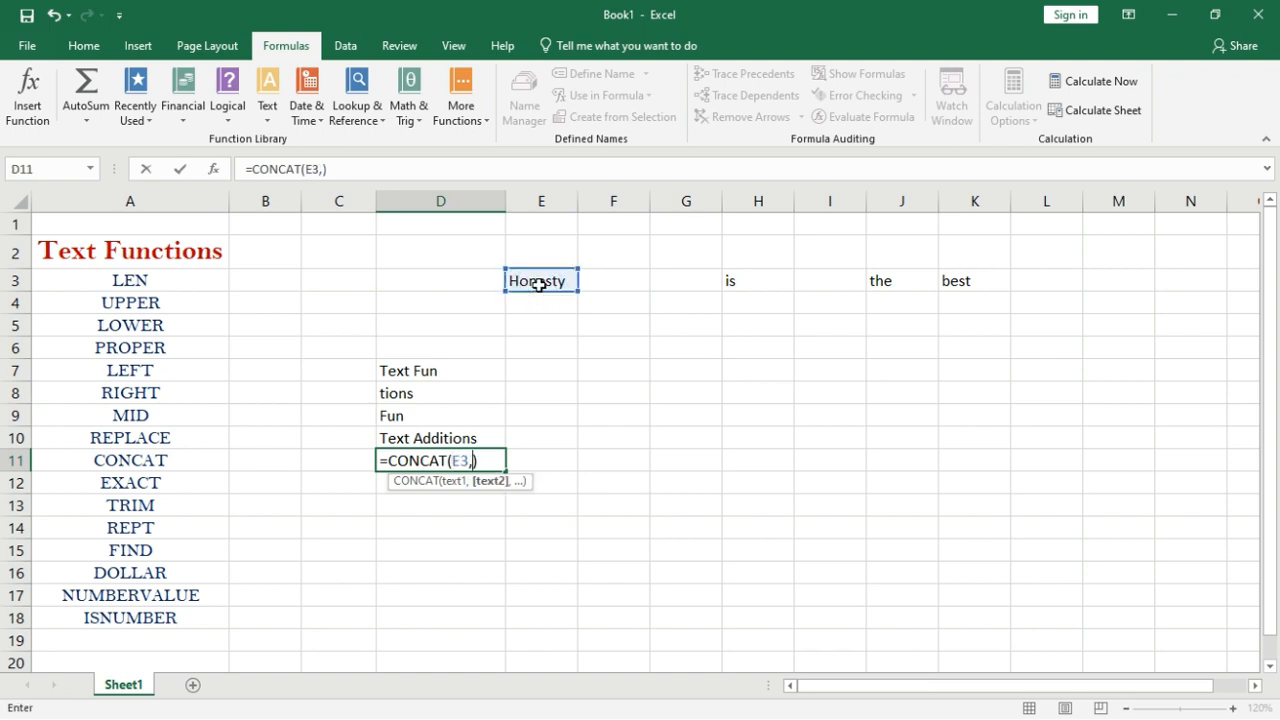
left_click(741, 283)
type(",")
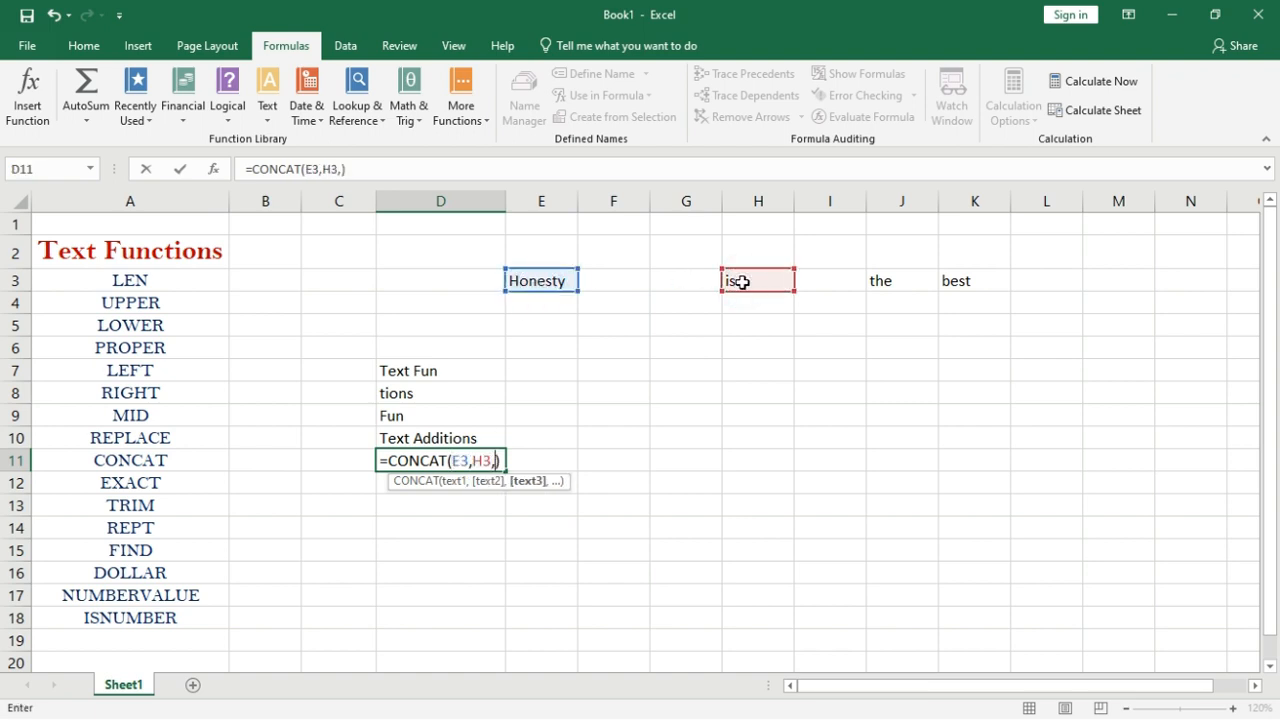
left_click(880, 280)
type(",")
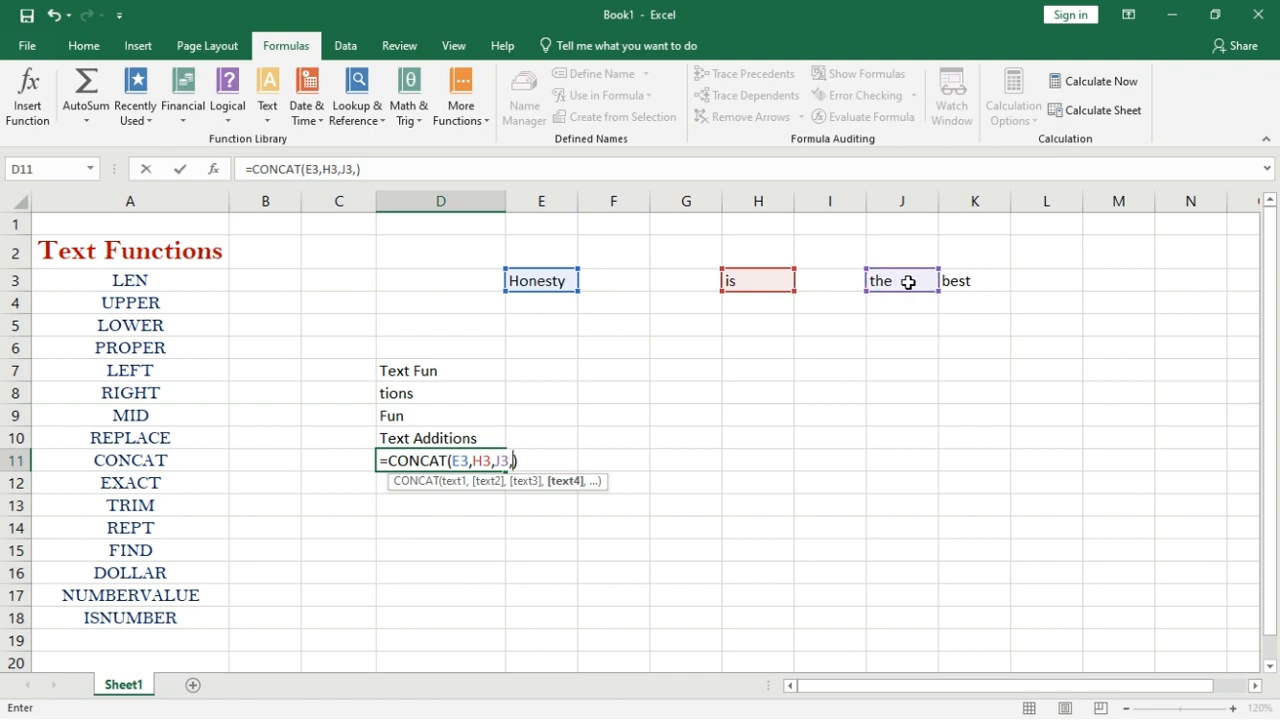
left_click(951, 281)
key("Return")
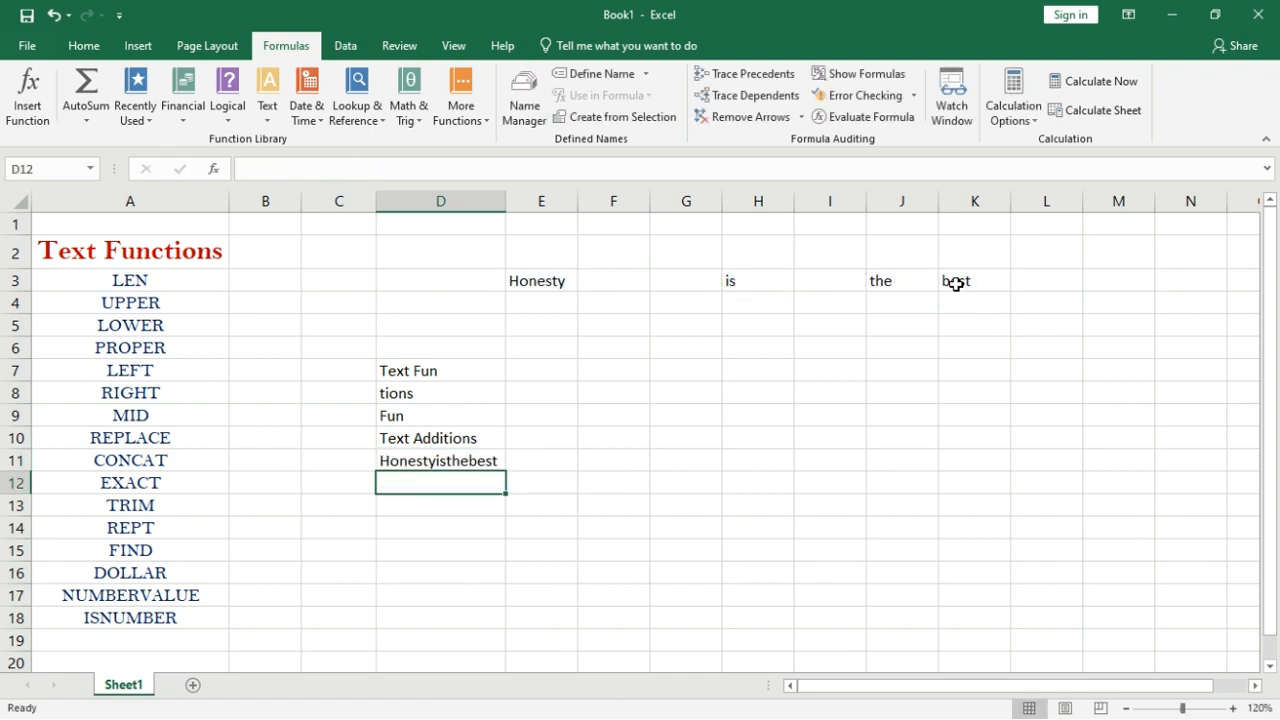
left_click(427, 461)
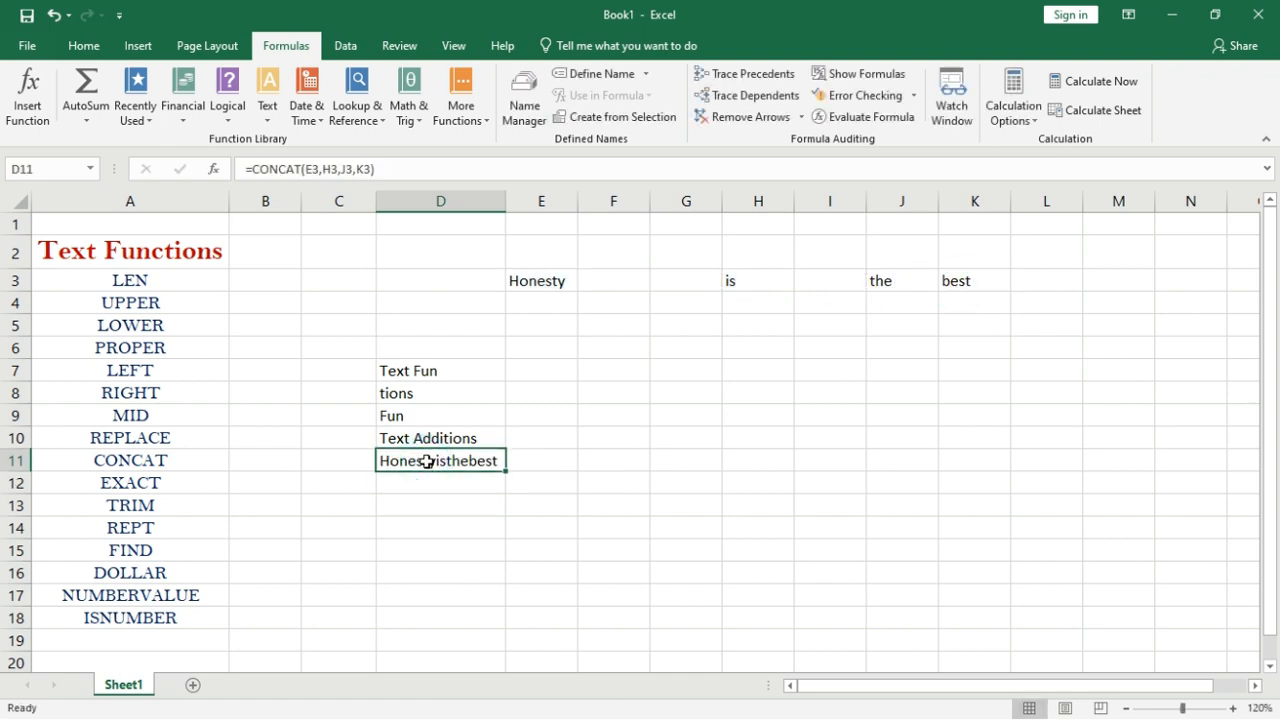
Add trailing spaces to E3, H3 and J3 for 'Honesty is the best', then autofit column D.
left_click(566, 282)
double_click(566, 282)
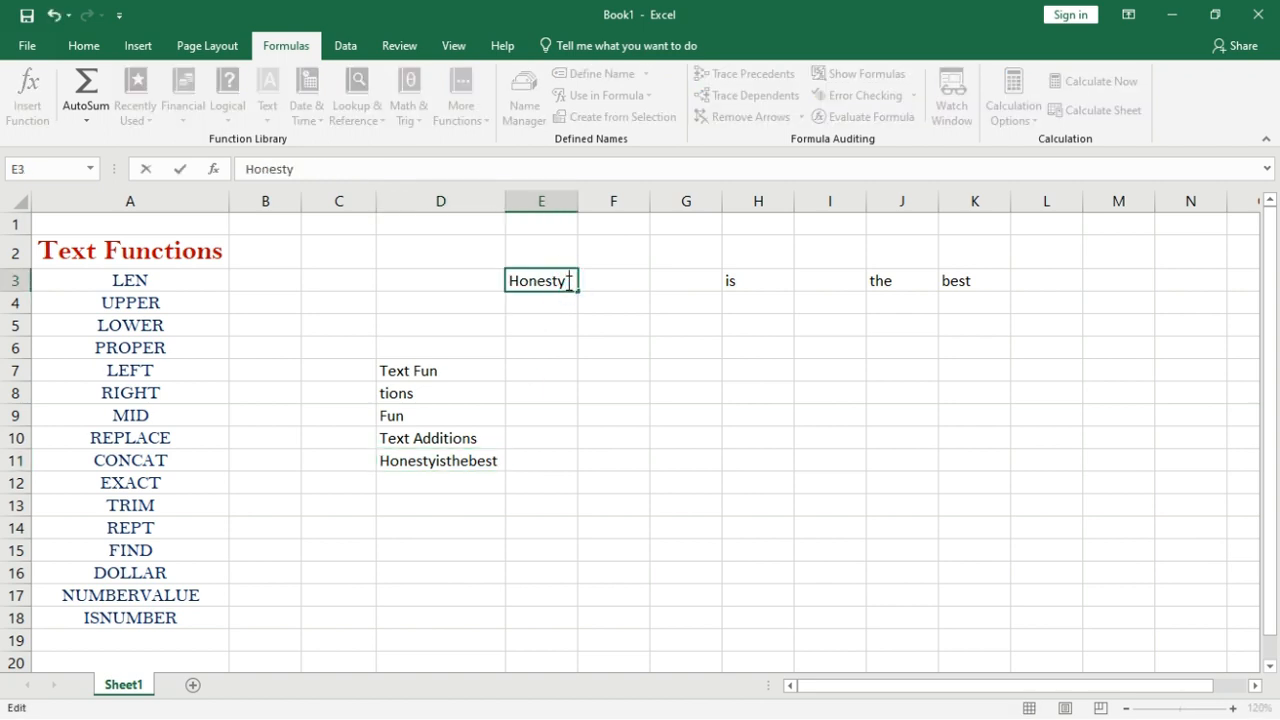
left_click(580, 371)
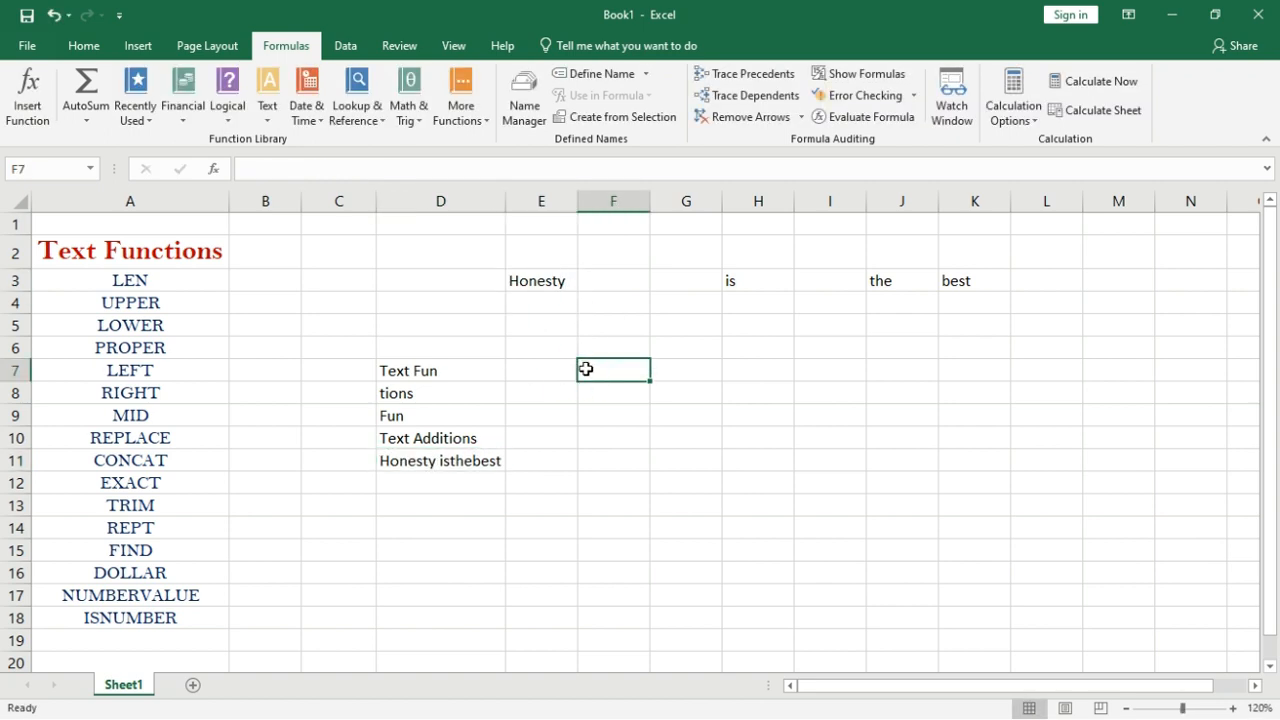
double_click(760, 277)
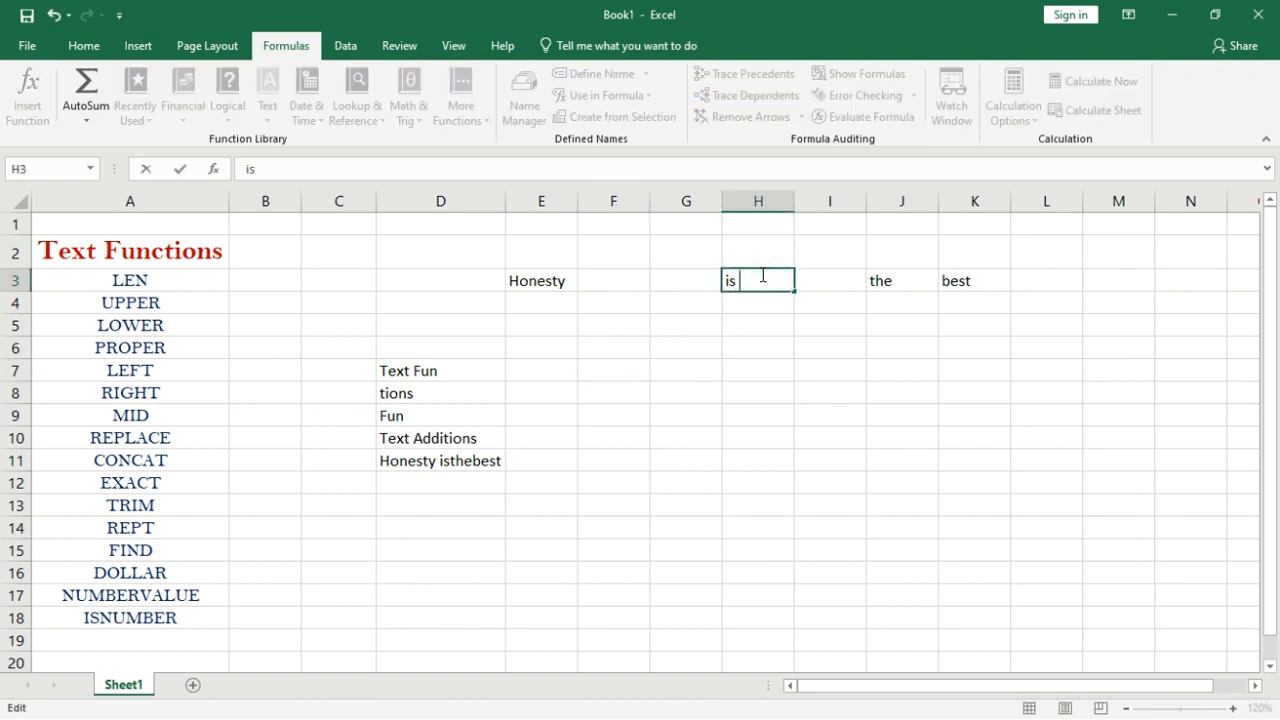
left_click(767, 343)
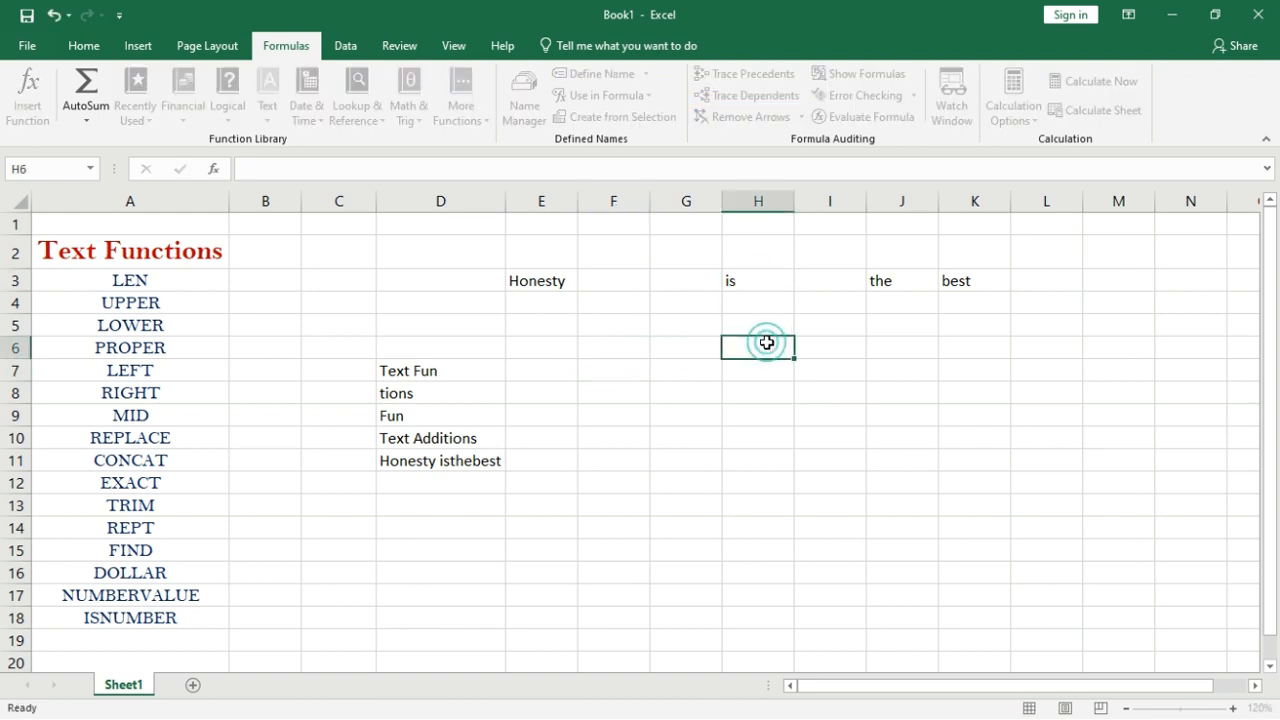
double_click(915, 280)
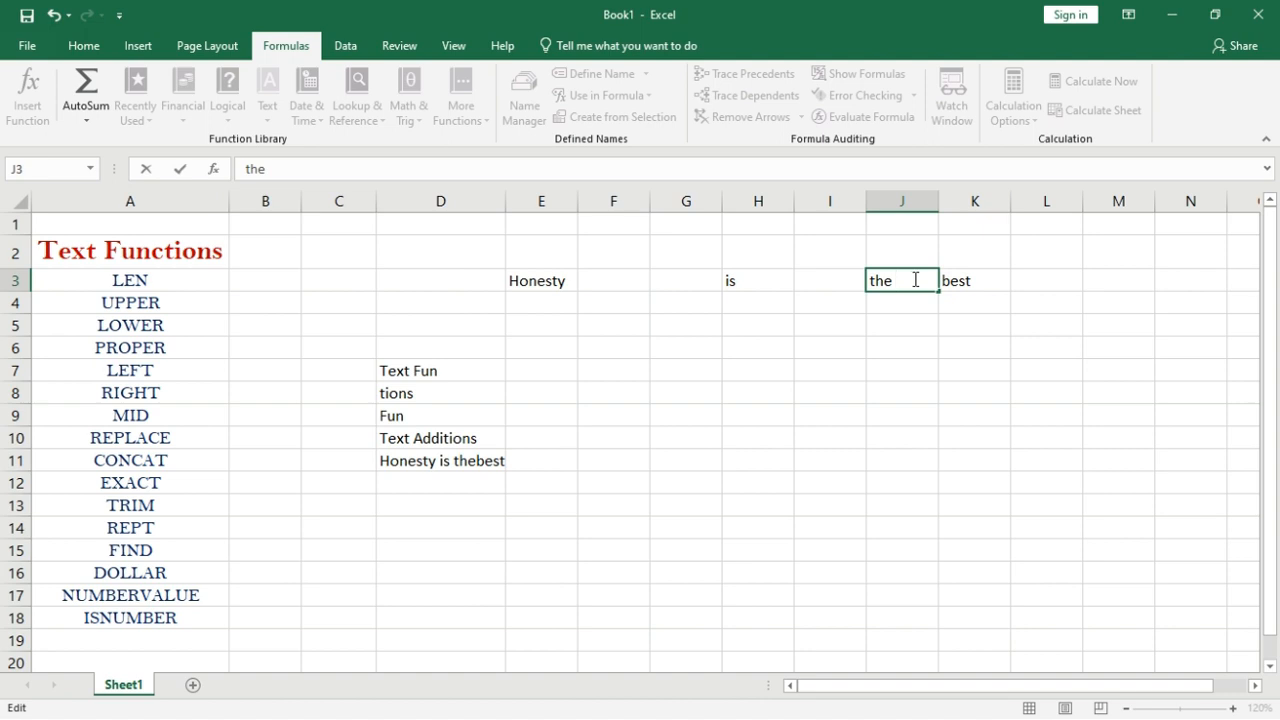
key("Return")
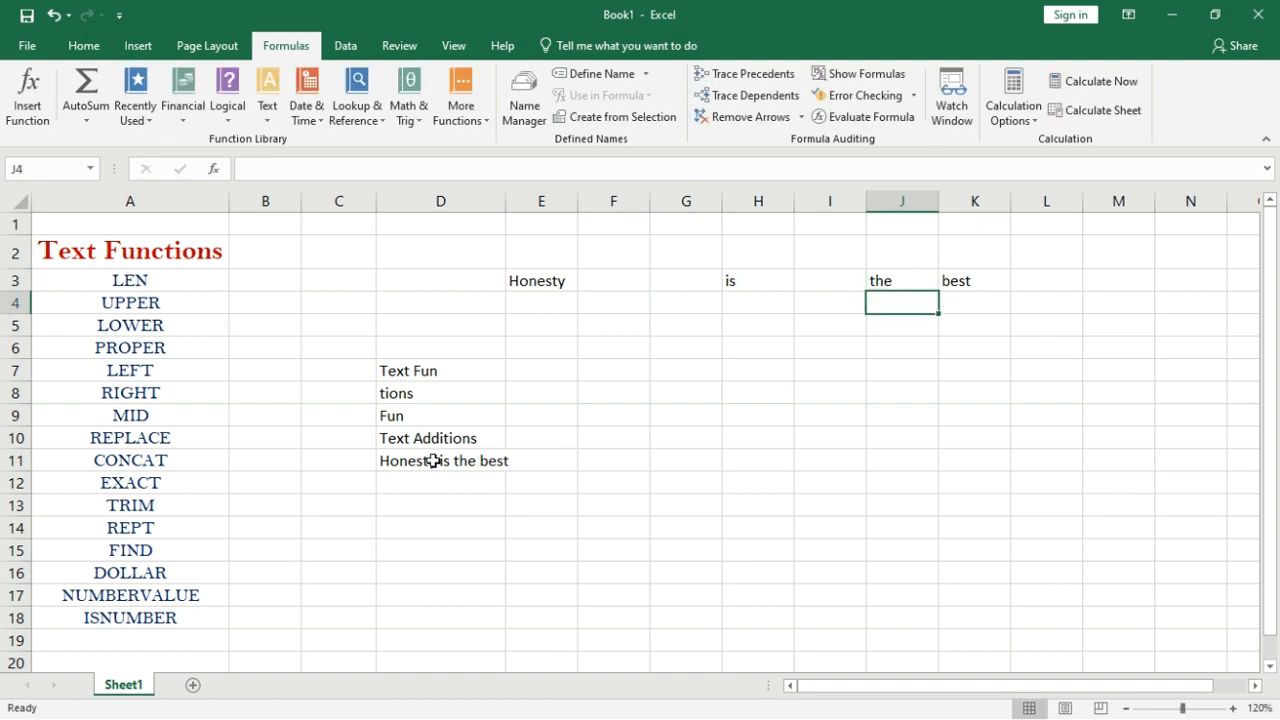
double_click(505, 200)
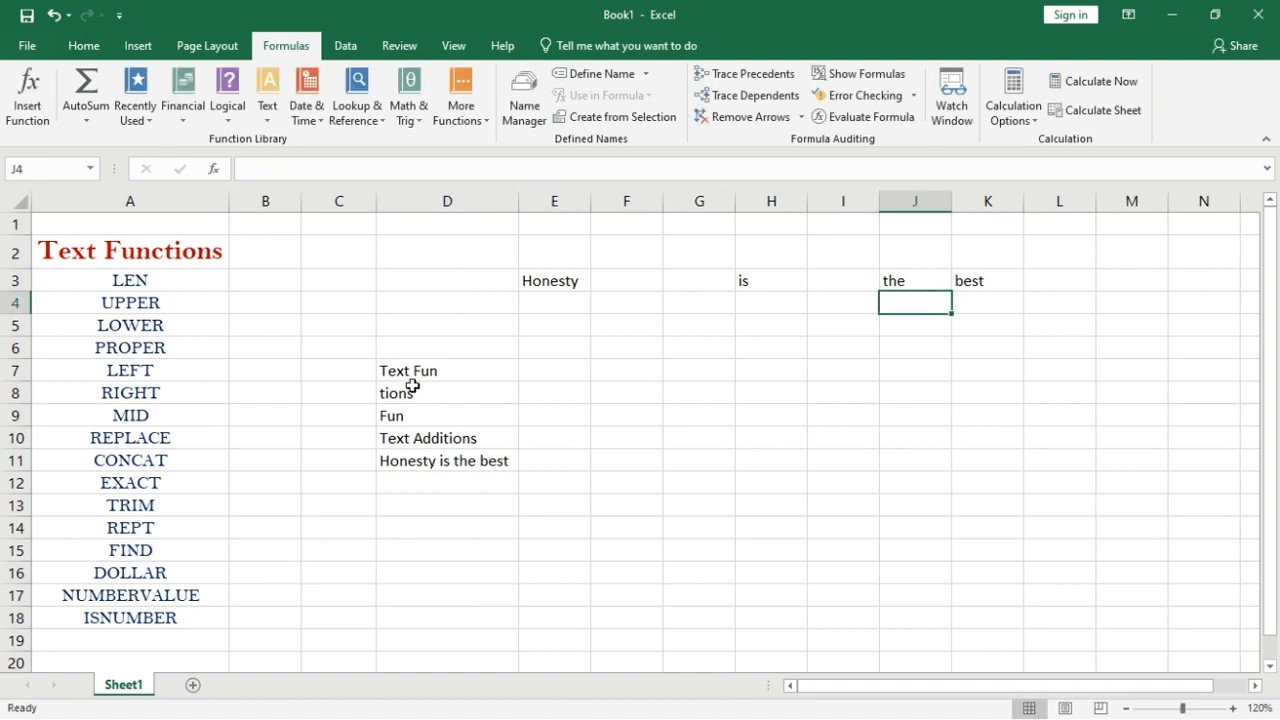
Enter =E3&H3&J3&K3 in F11 to join the four cells into one sentence.
left_click(628, 463)
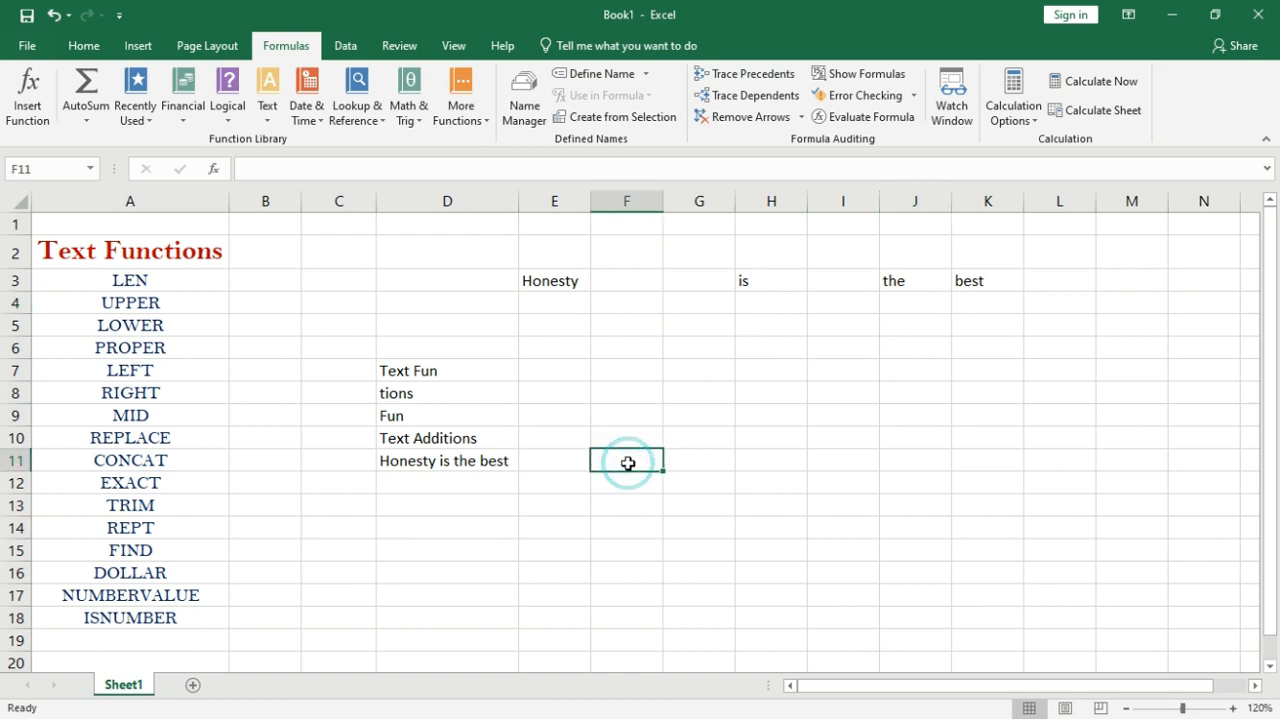
type("=")
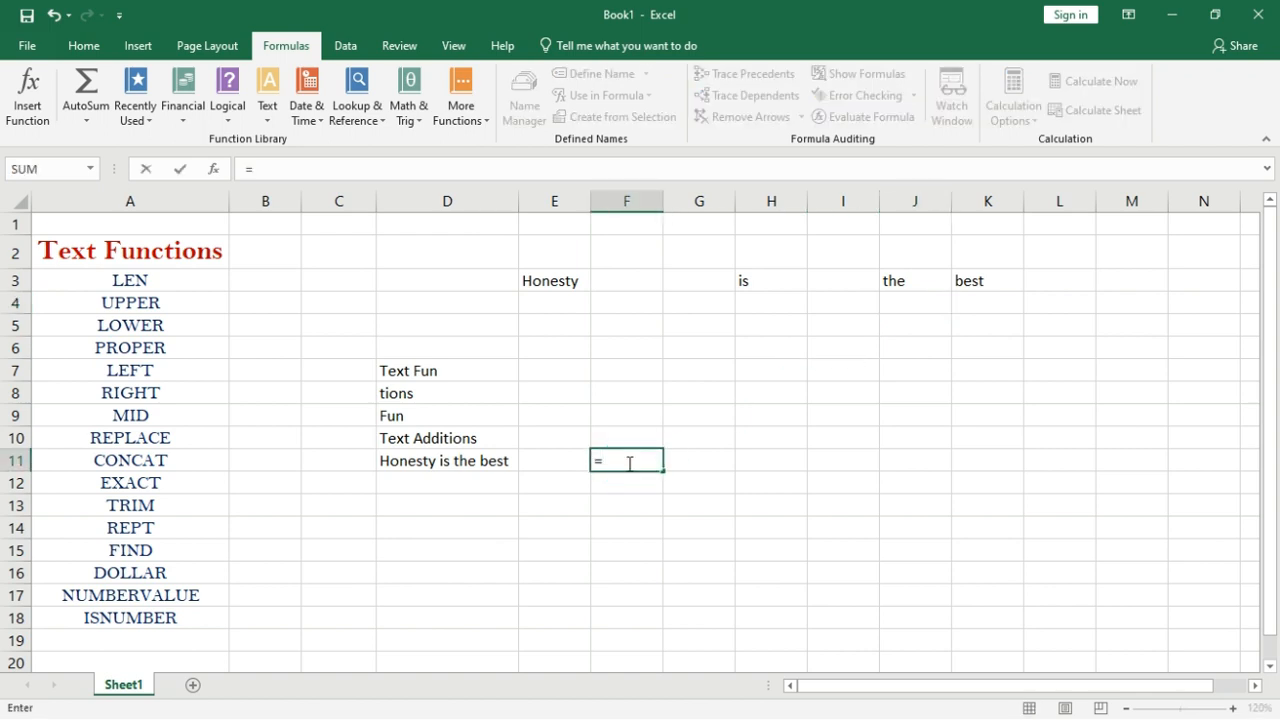
left_click(558, 283)
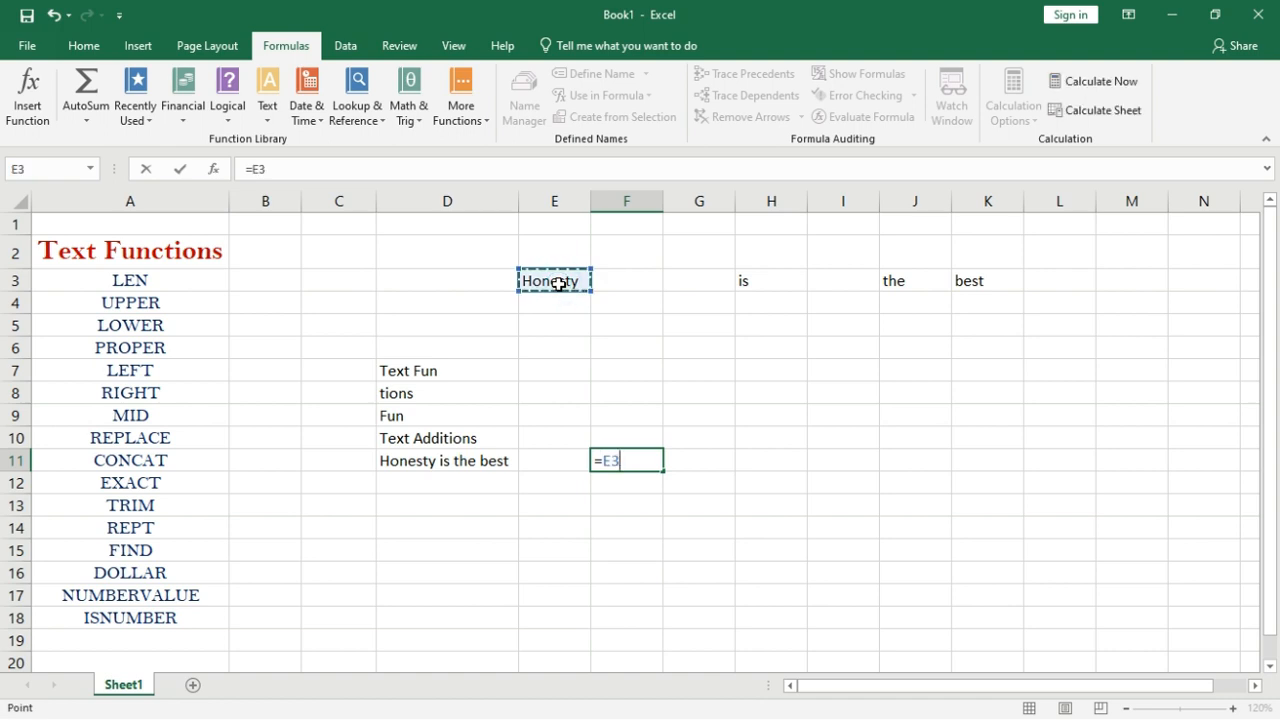
type("&")
left_click(774, 276)
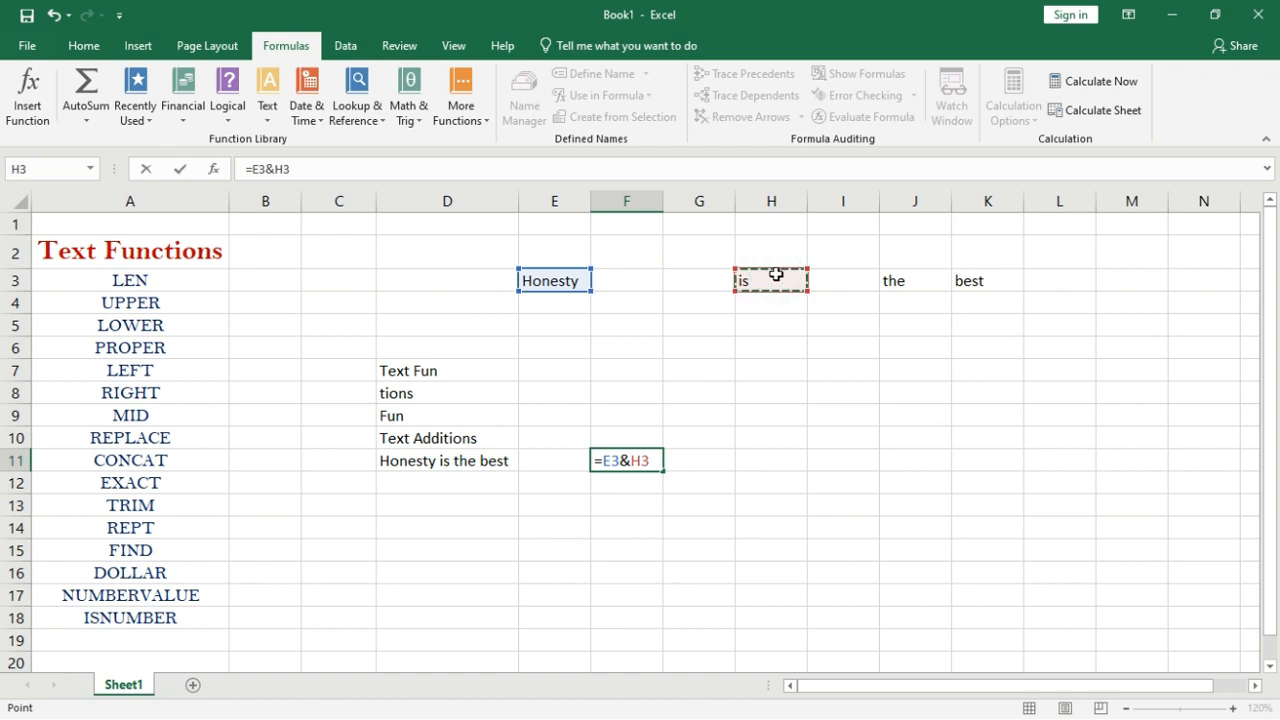
type("&")
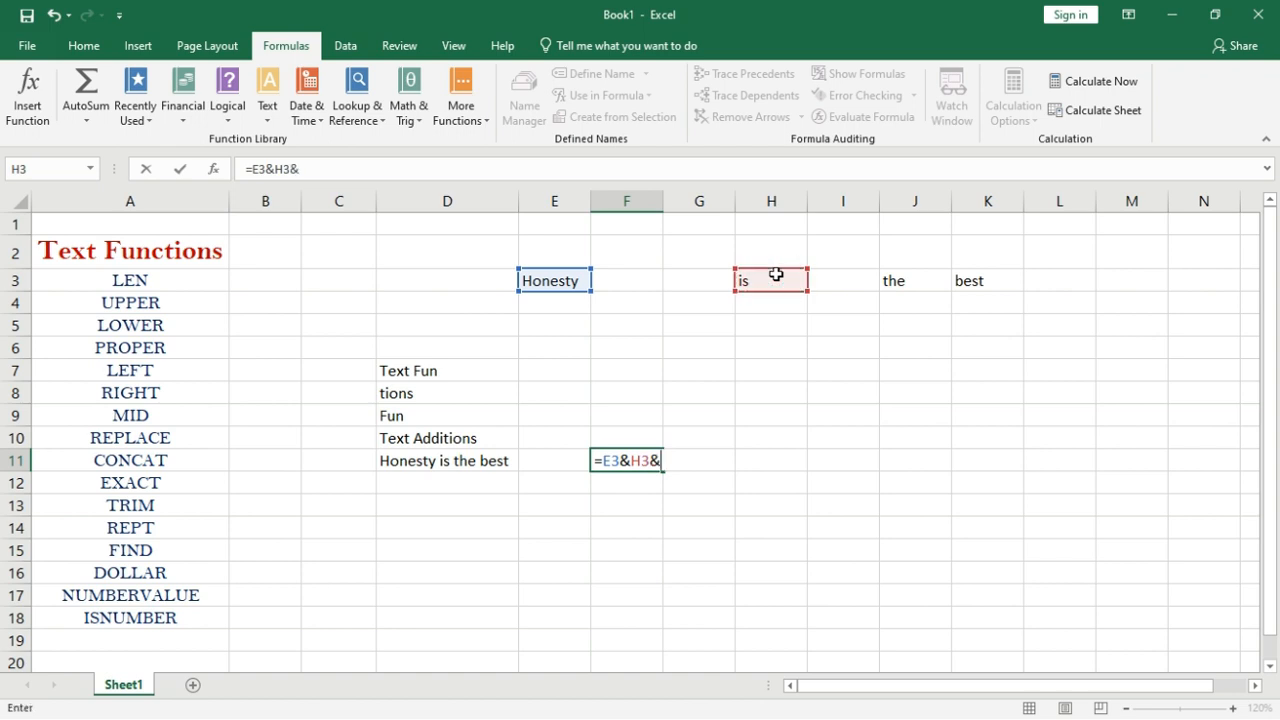
left_click(890, 278)
type("&")
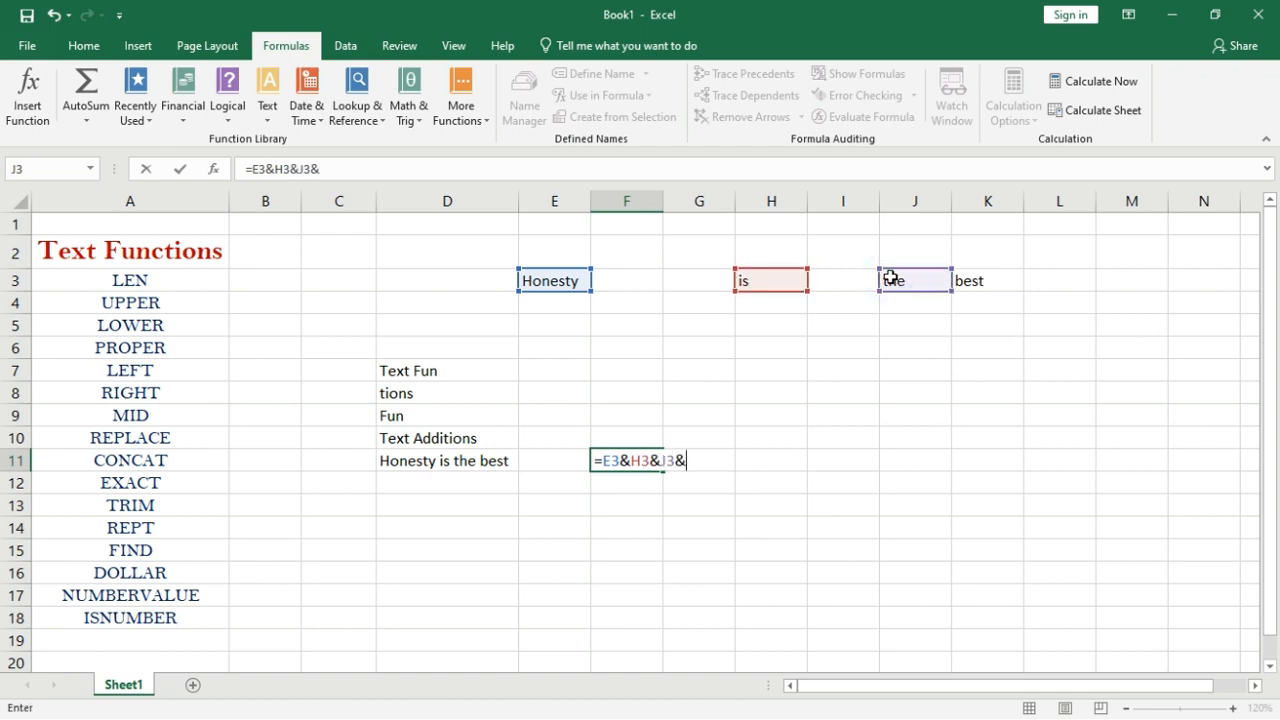
left_click(1005, 276)
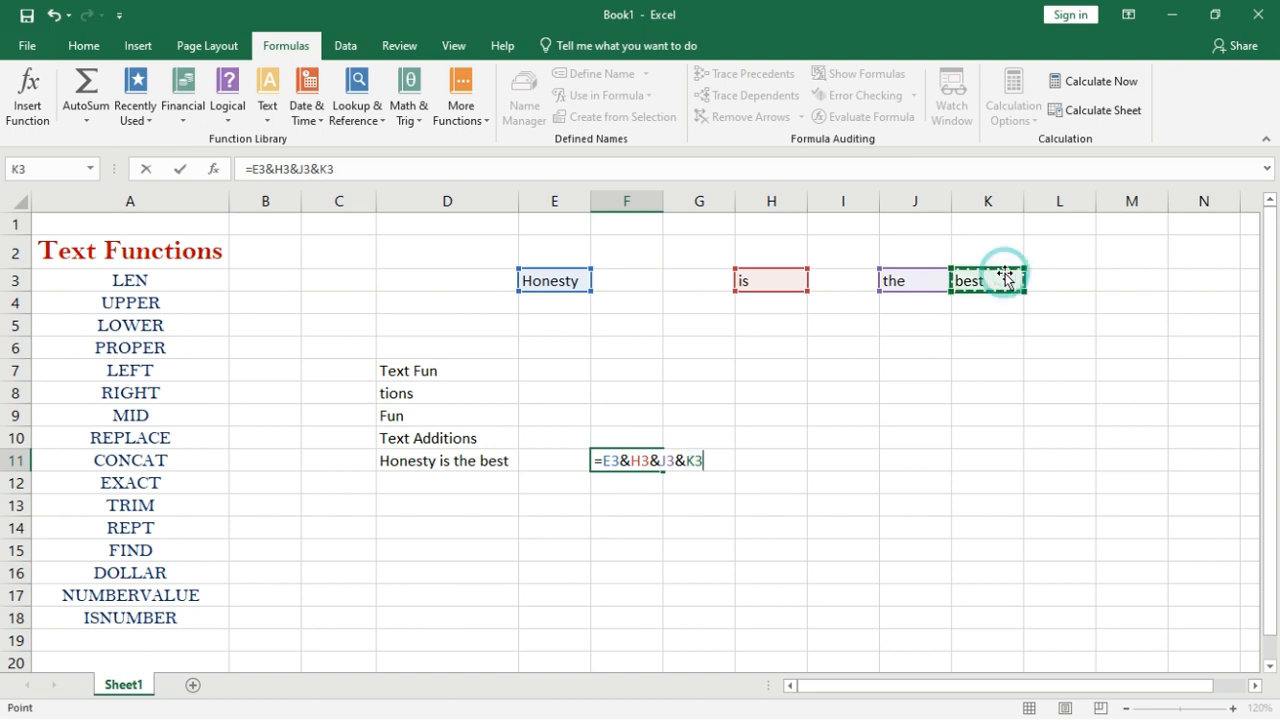
key("Return")
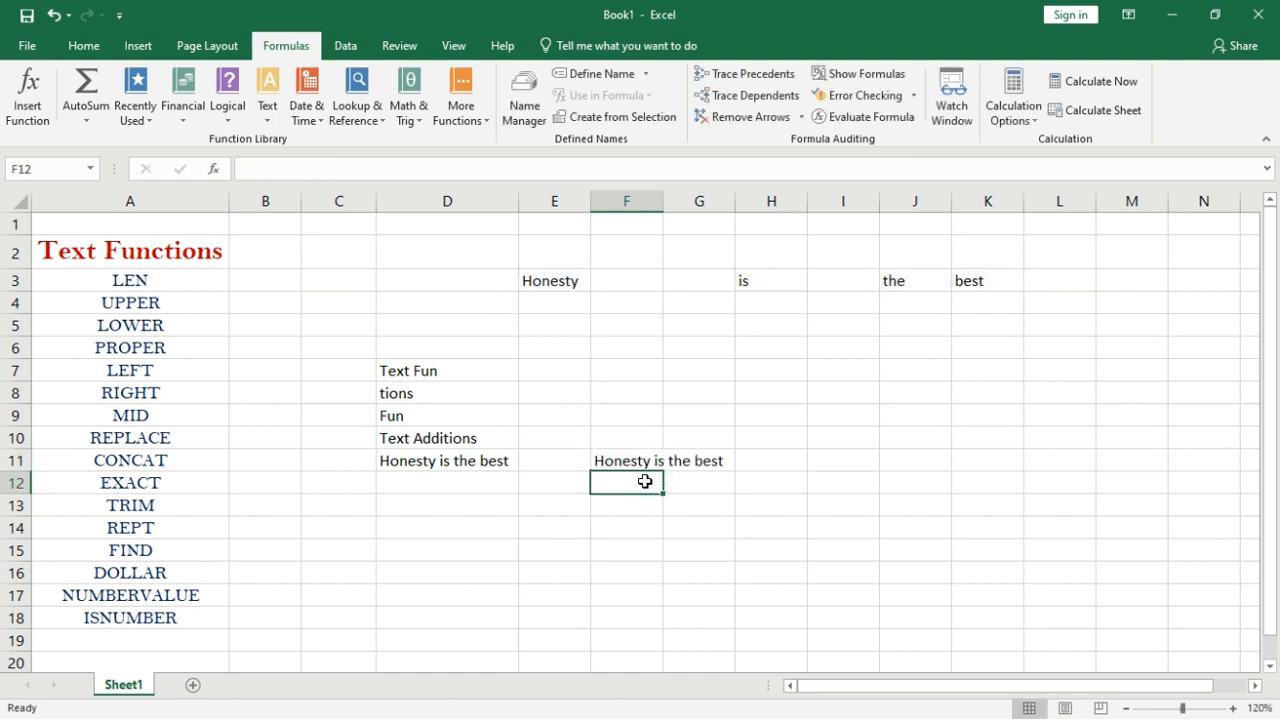
Auto-fit column F to the joined sentence, then clear F11.
double_click(663, 201)
double_click(624, 460)
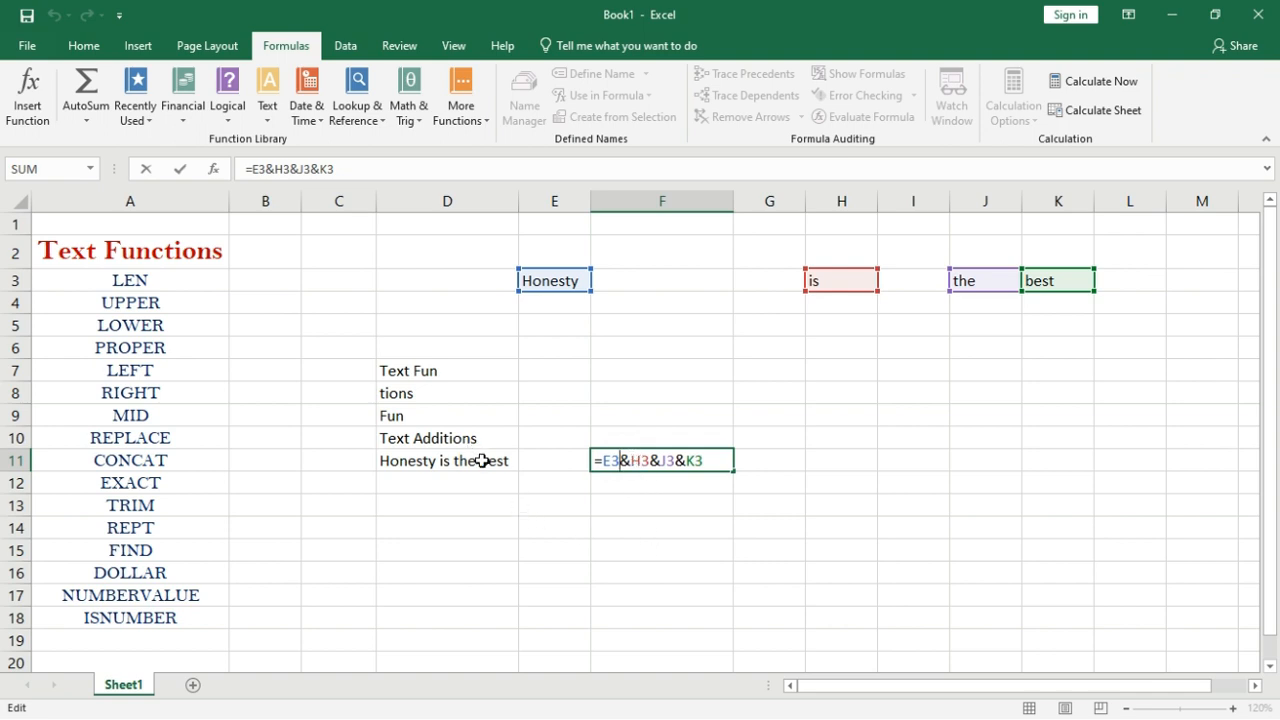
key("Return")
left_click(606, 460)
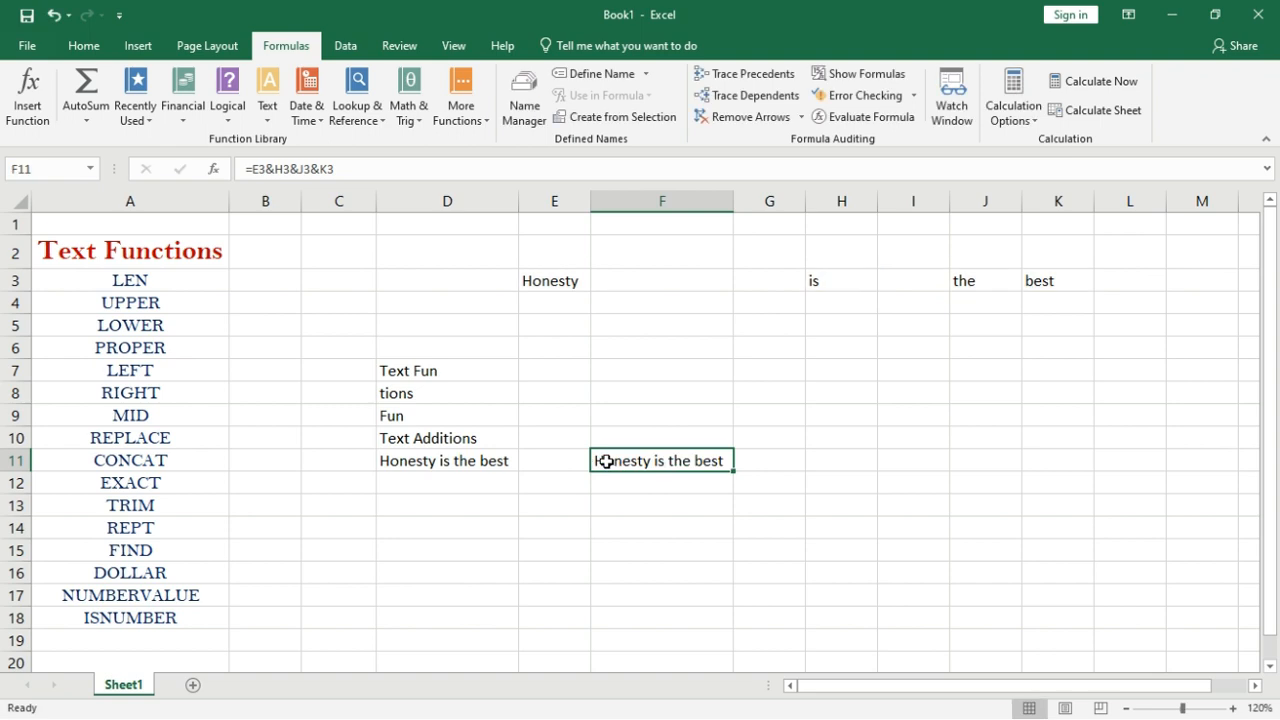
key("Delete")
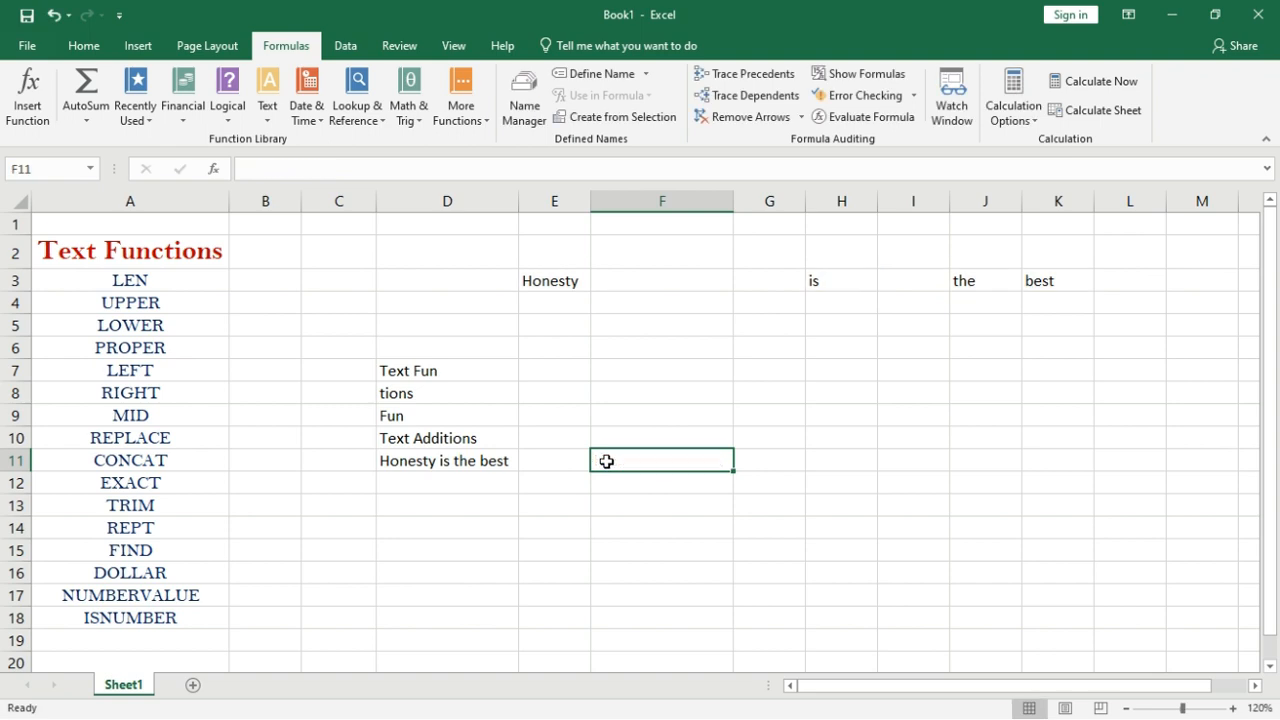
Enter =D7&D10 in F11 to join the Text Fun and Text Additions cells.
type("=")
left_click(475, 373)
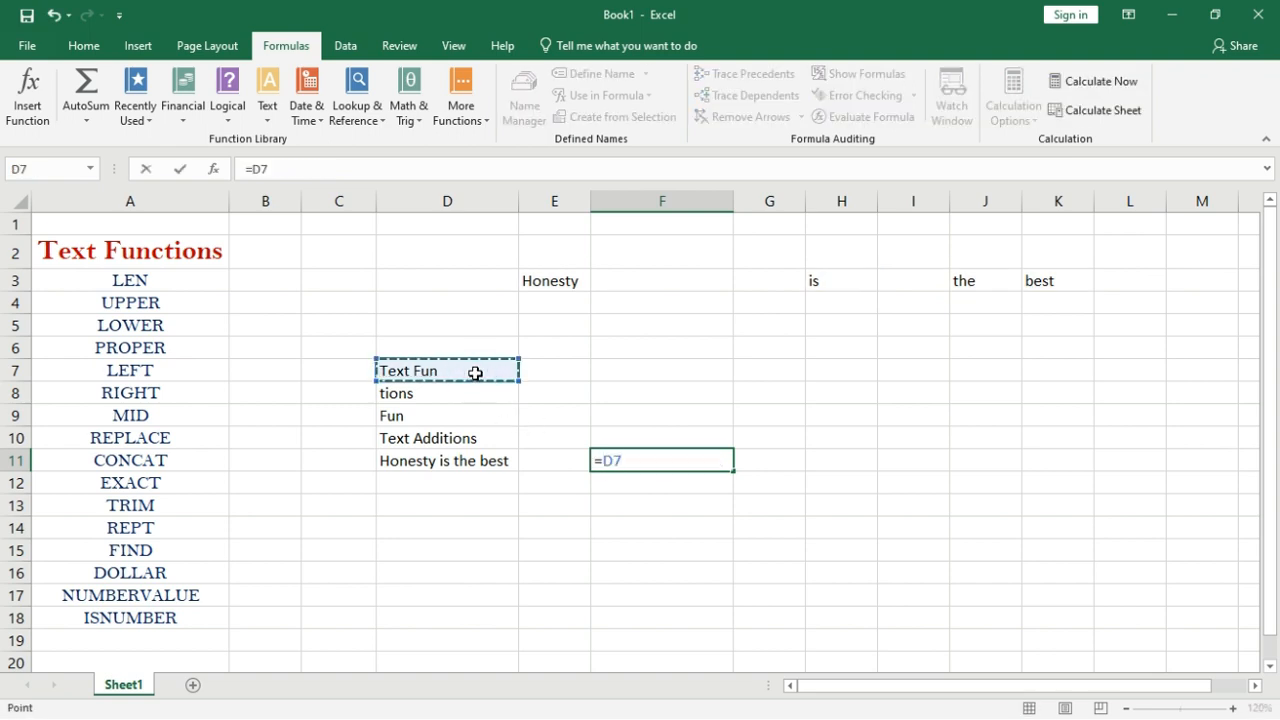
type("&")
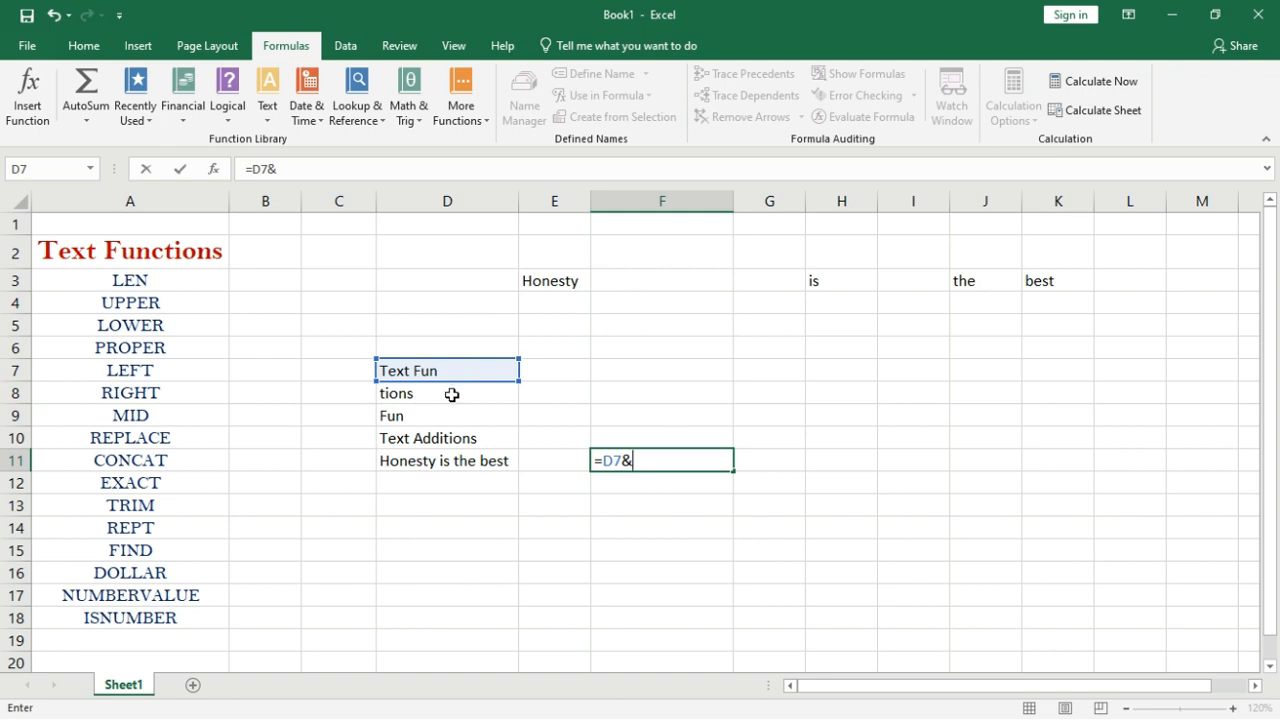
left_click(444, 437)
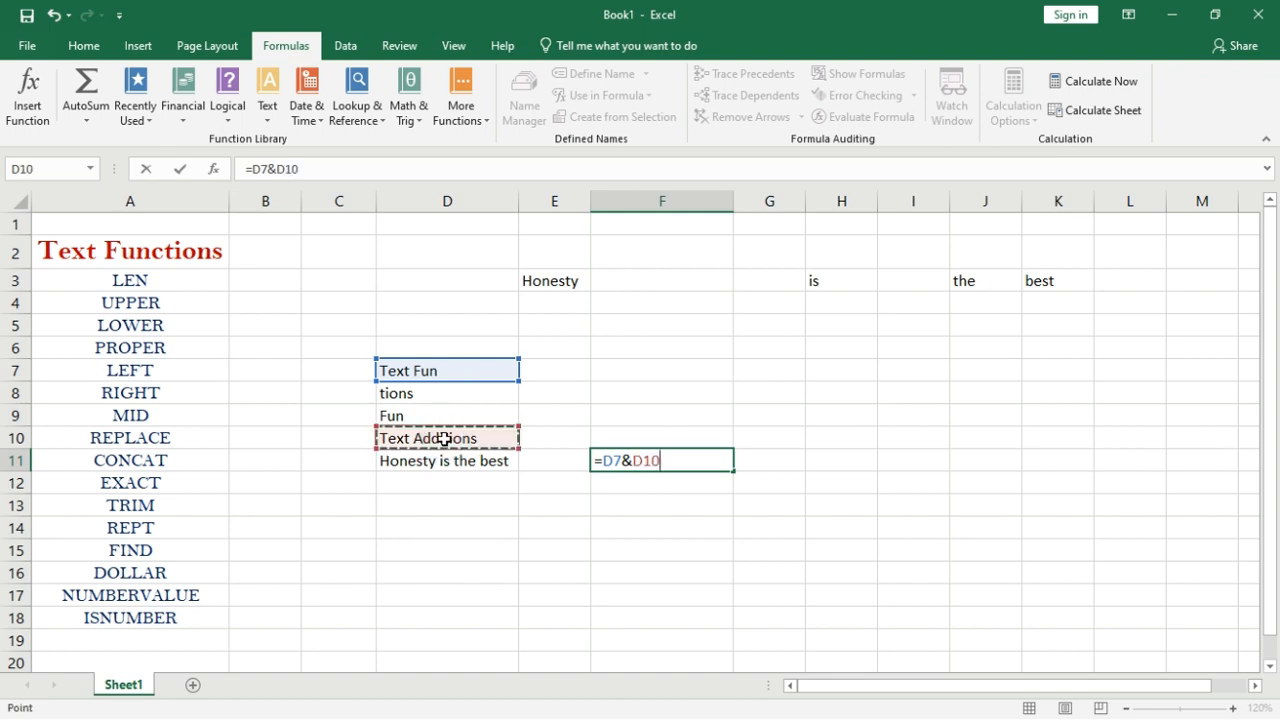
key("Return")
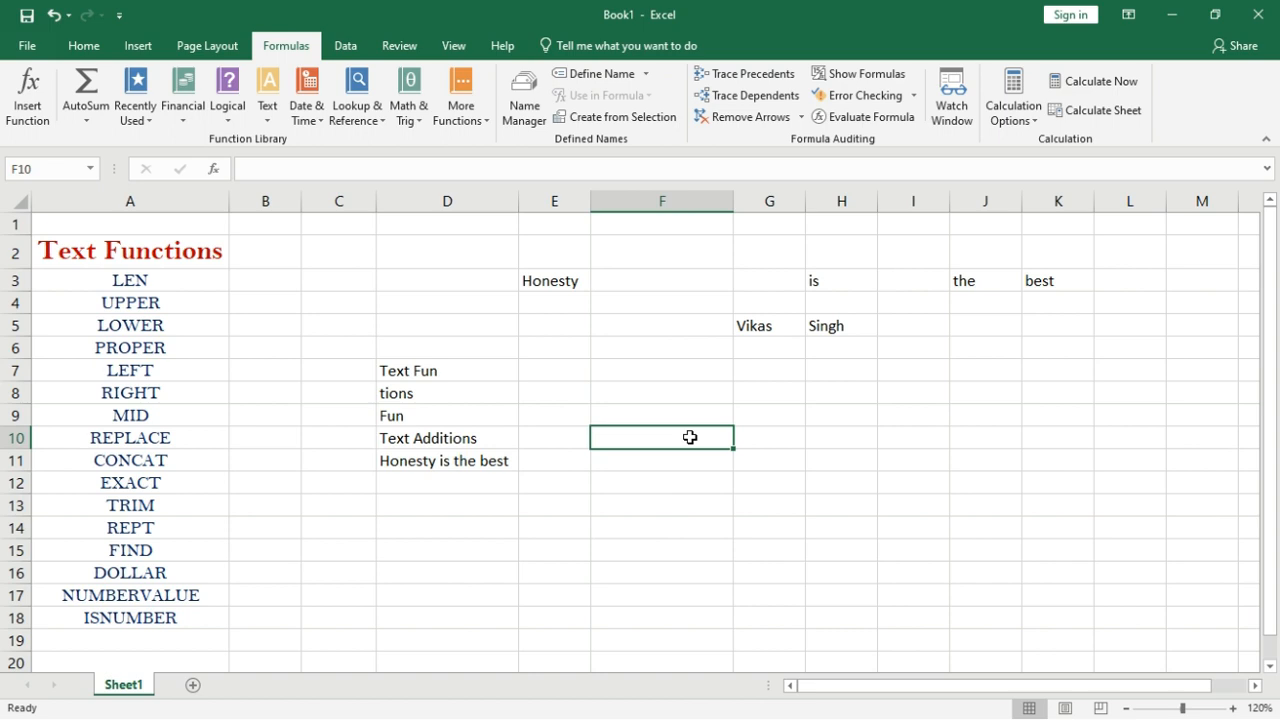
Enter =G5&H5 in F10 to join the first name and surname.
type("=")
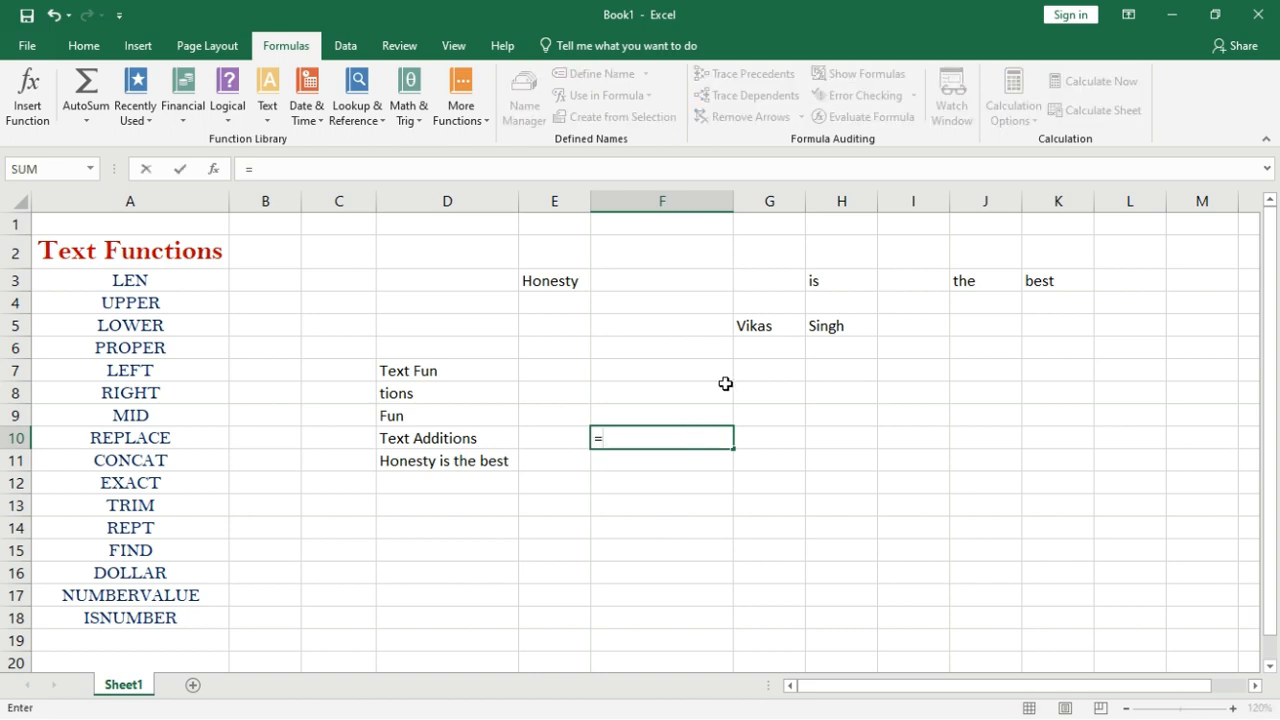
left_click(777, 318)
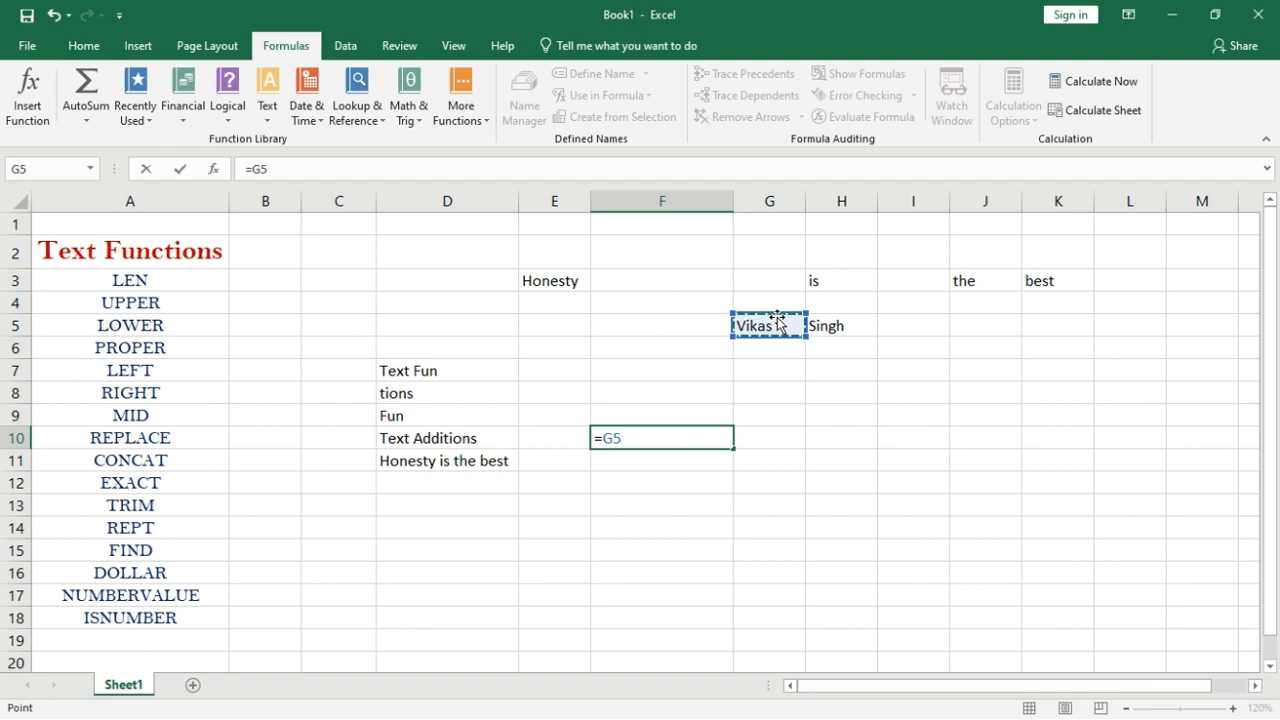
type("&")
left_click(824, 325)
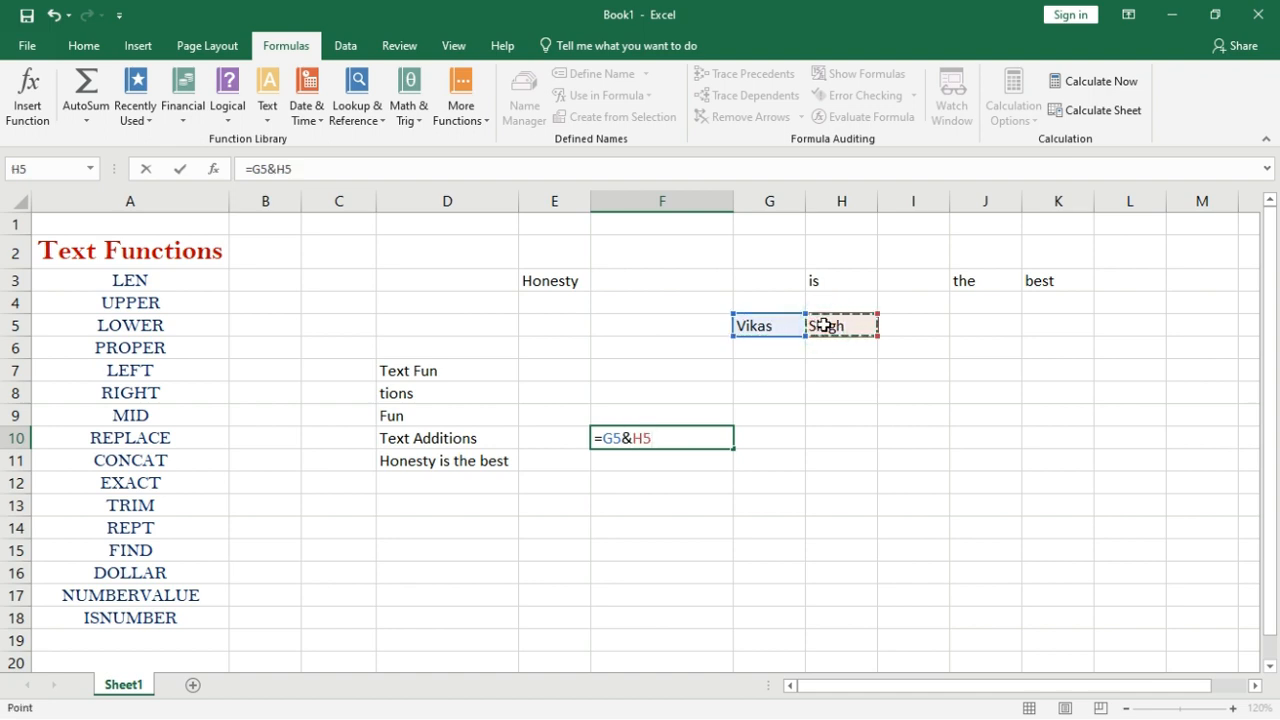
key("Return")
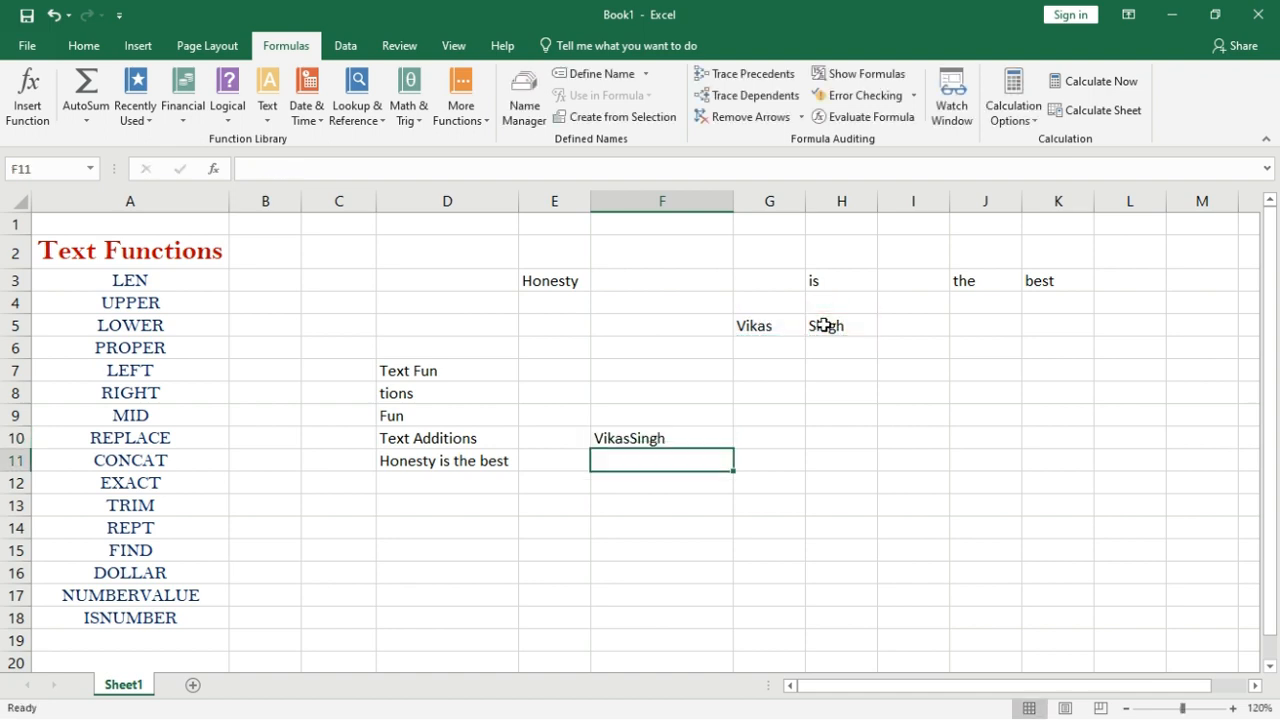
Insert a space separator between the names in F10's formula.
double_click(639, 438)
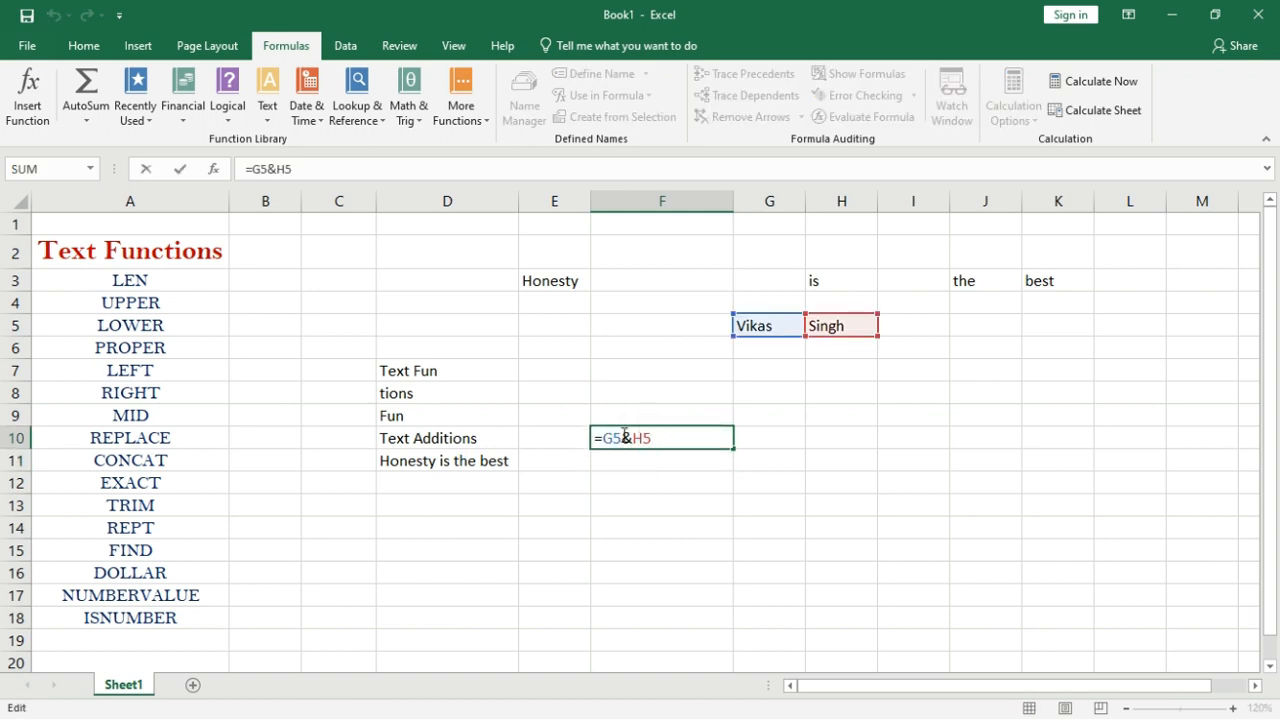
left_click(624, 437)
type("&")
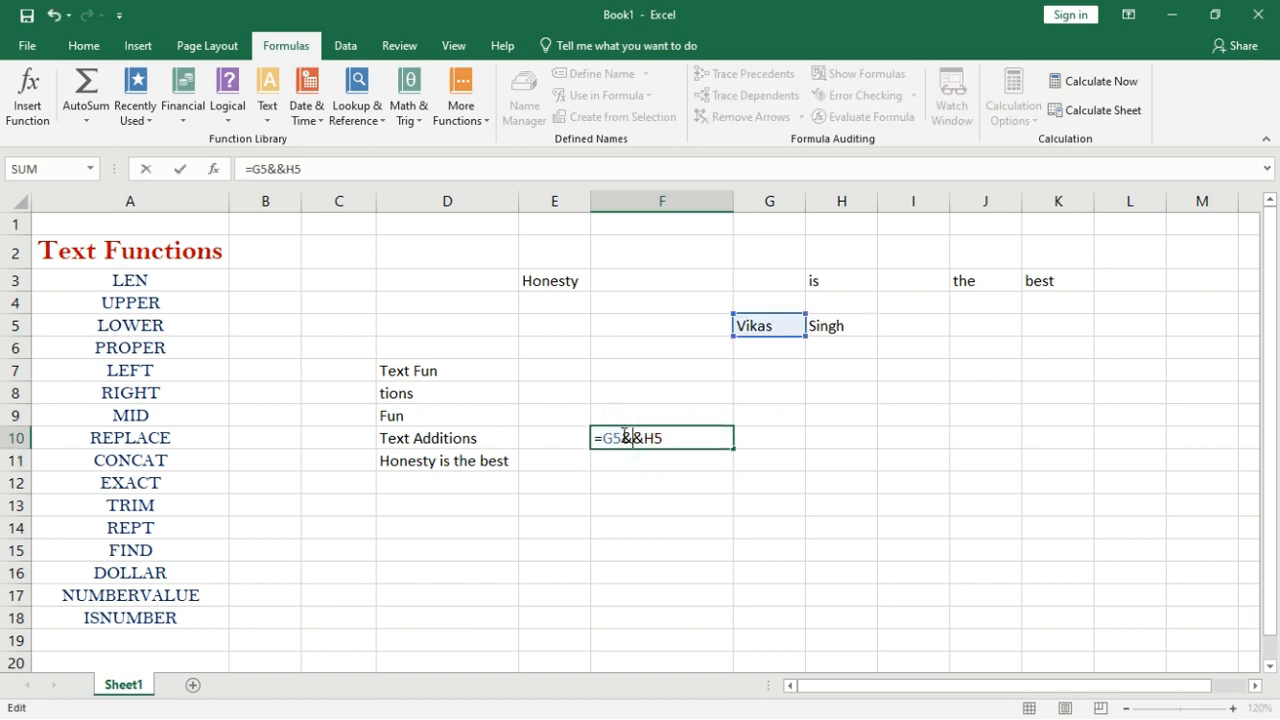
type("\" \"")
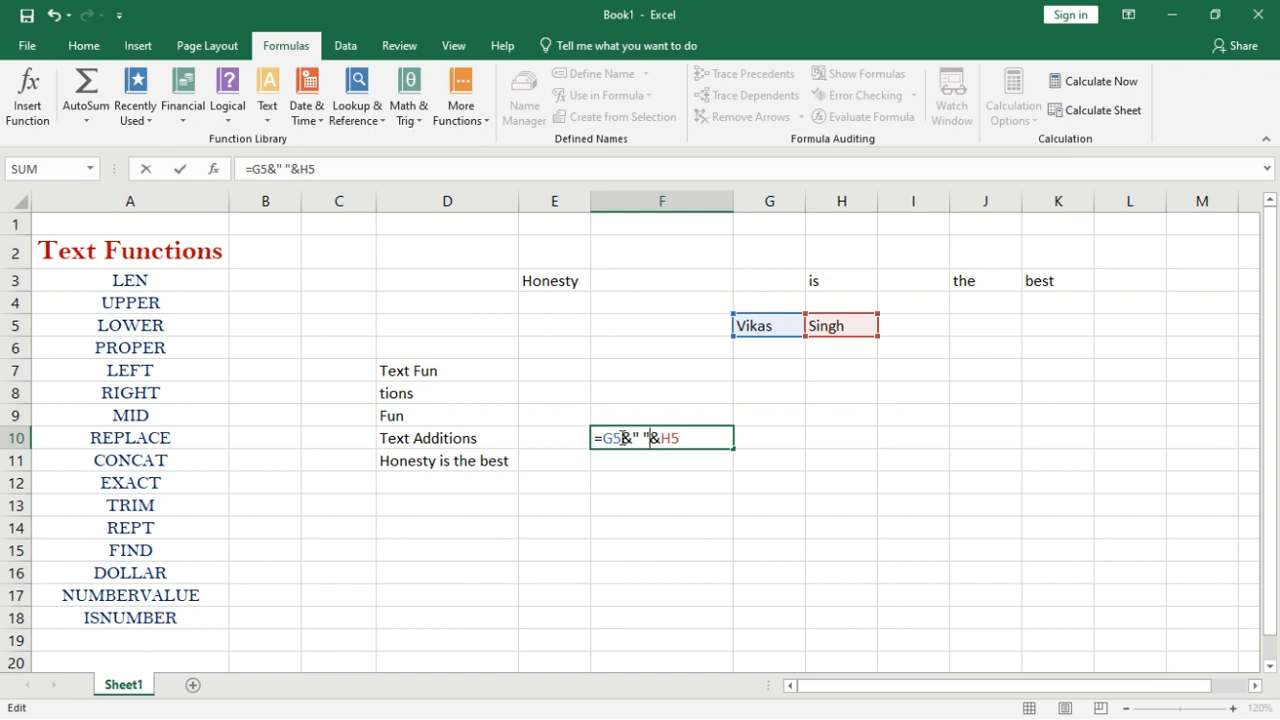
key("Return")
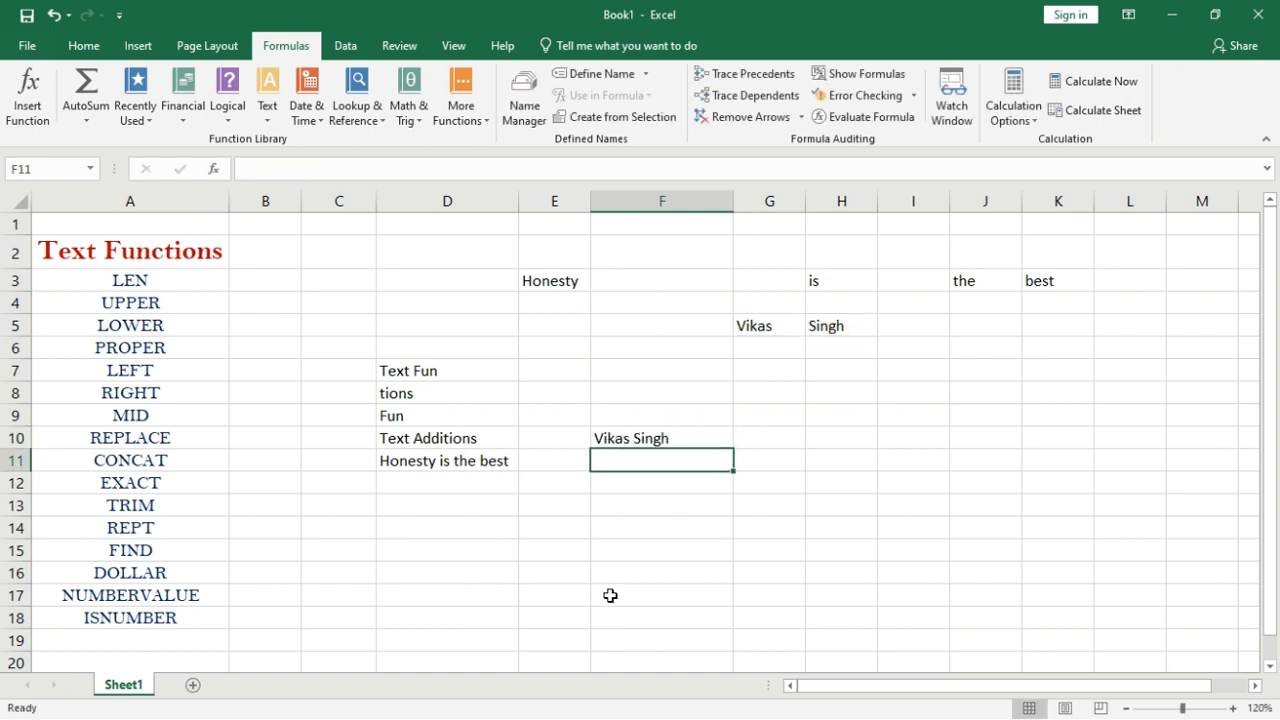
Replace the space with two underscores, giving =G5&"__"&H5.
double_click(636, 440)
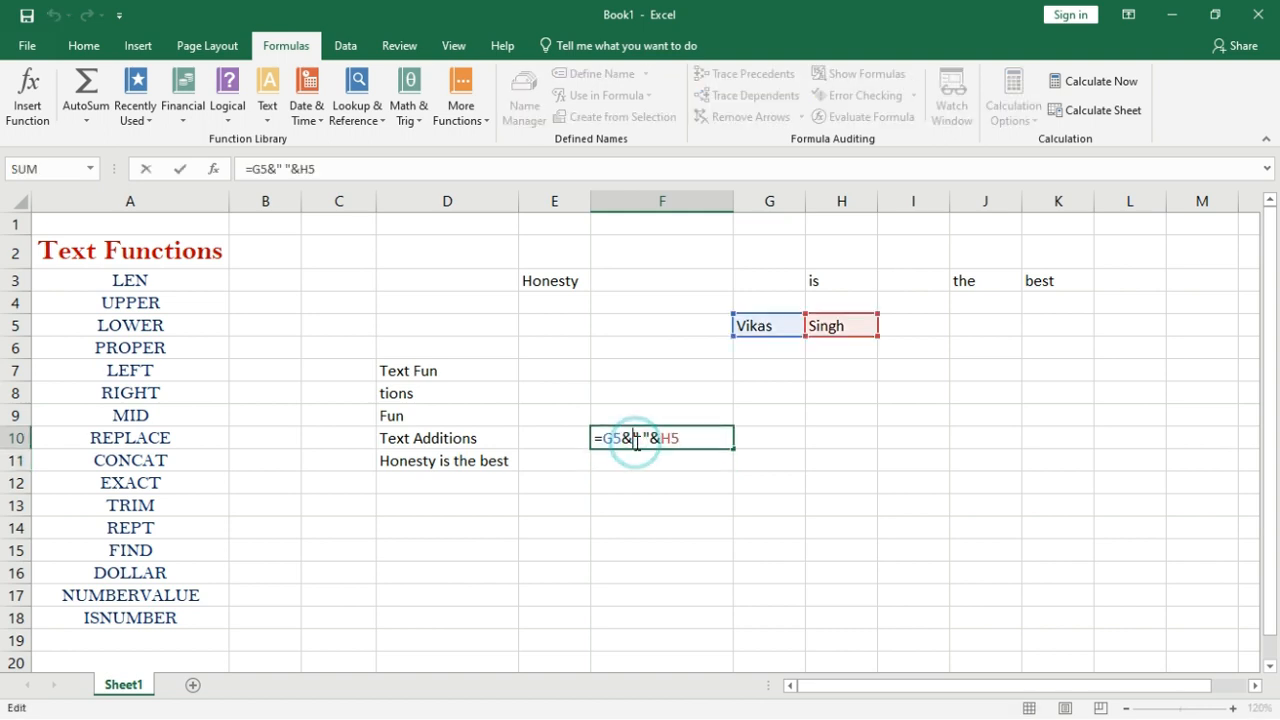
left_click(643, 438)
key("BackSpace")
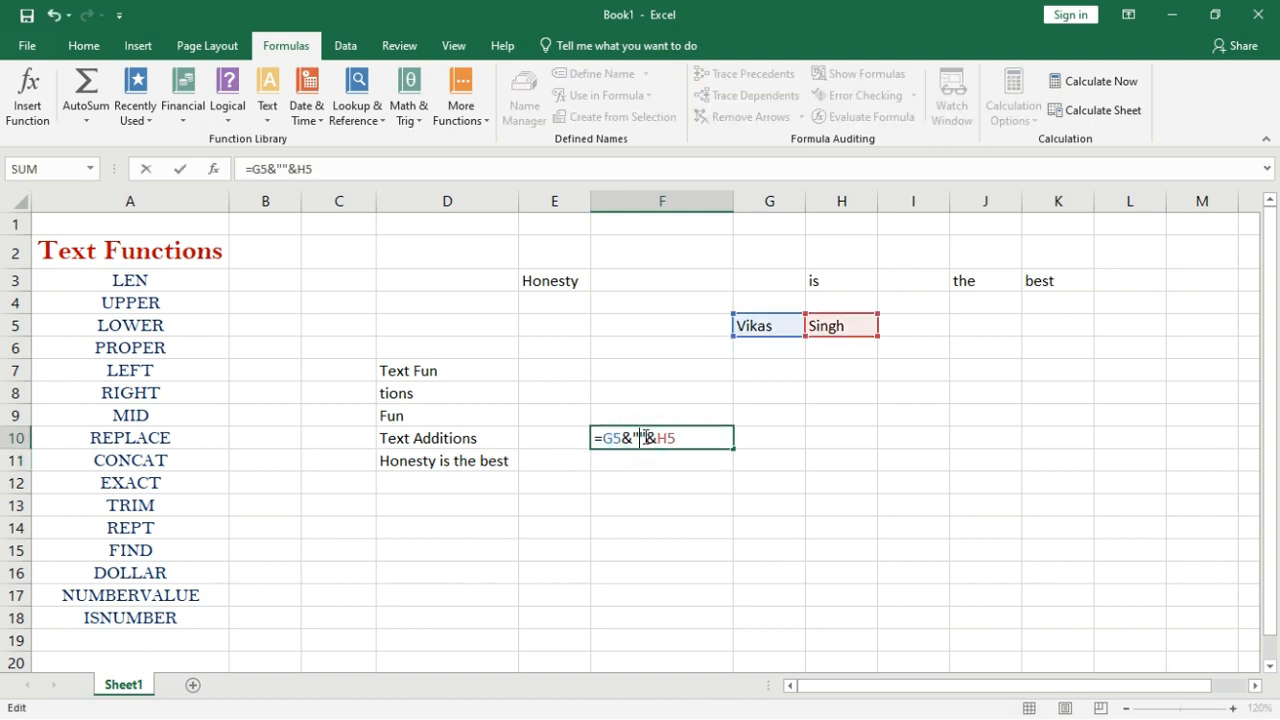
type("__")
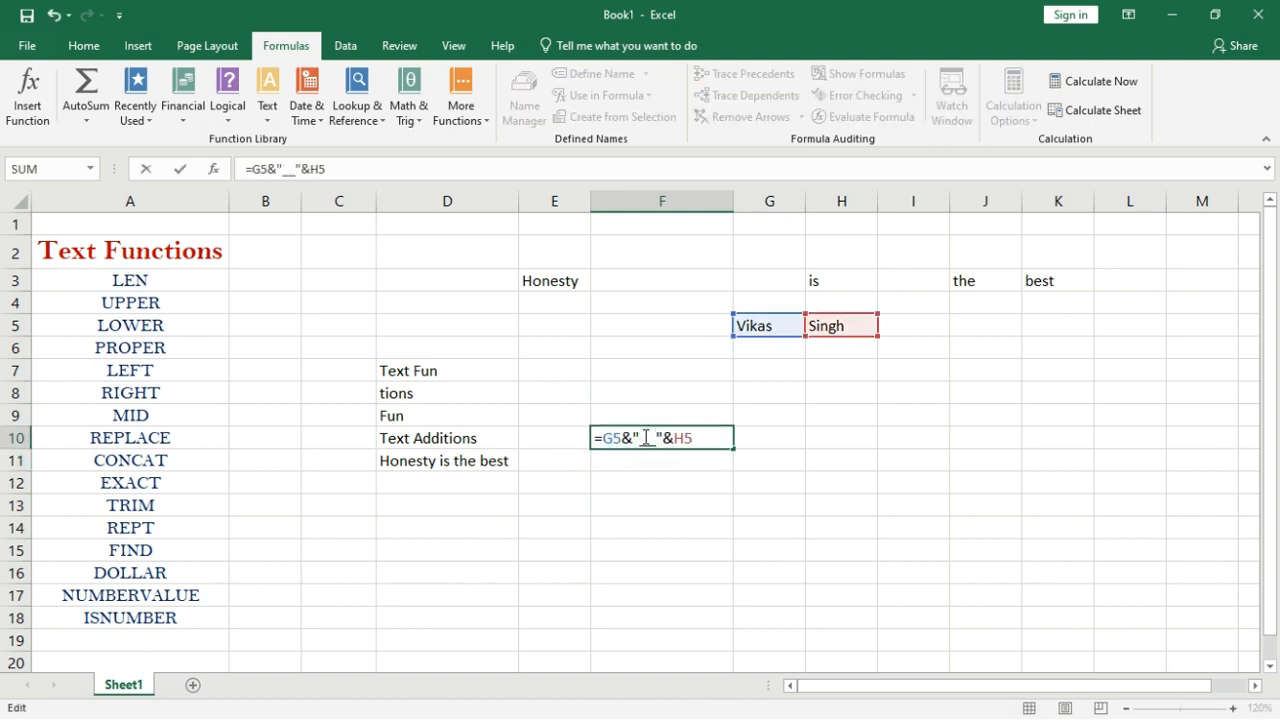
key("Return")
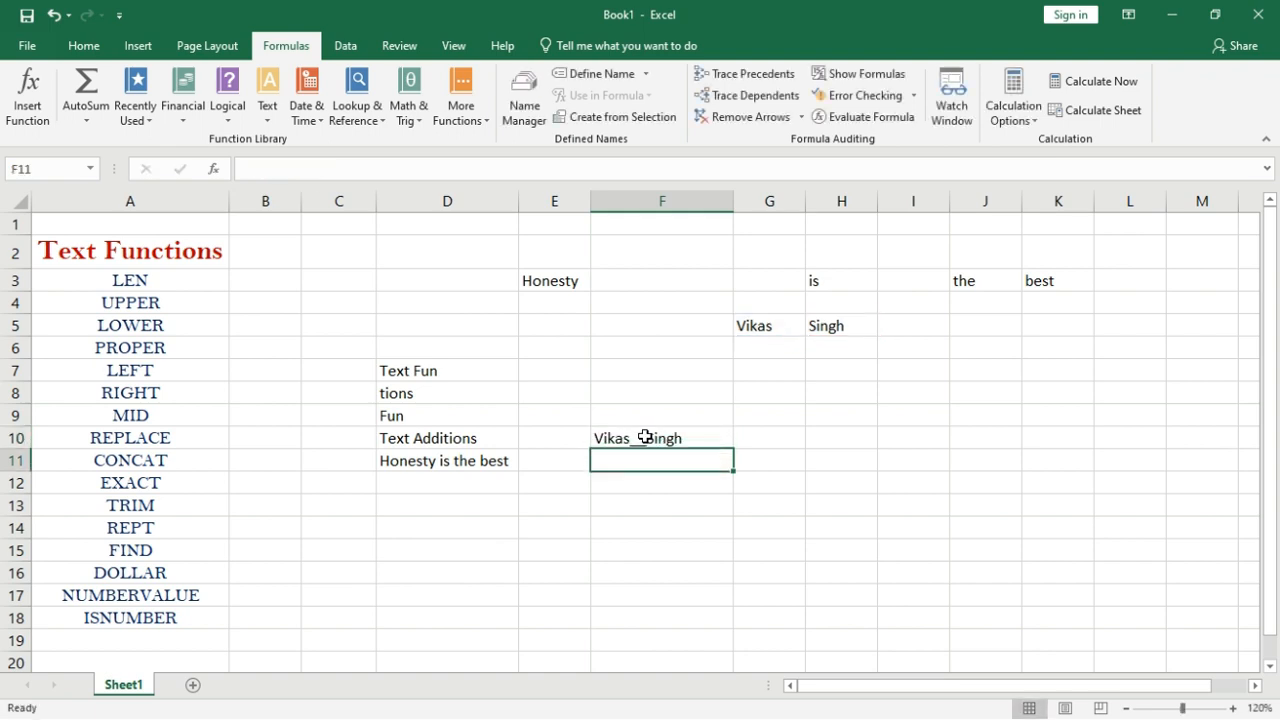
double_click(645, 437)
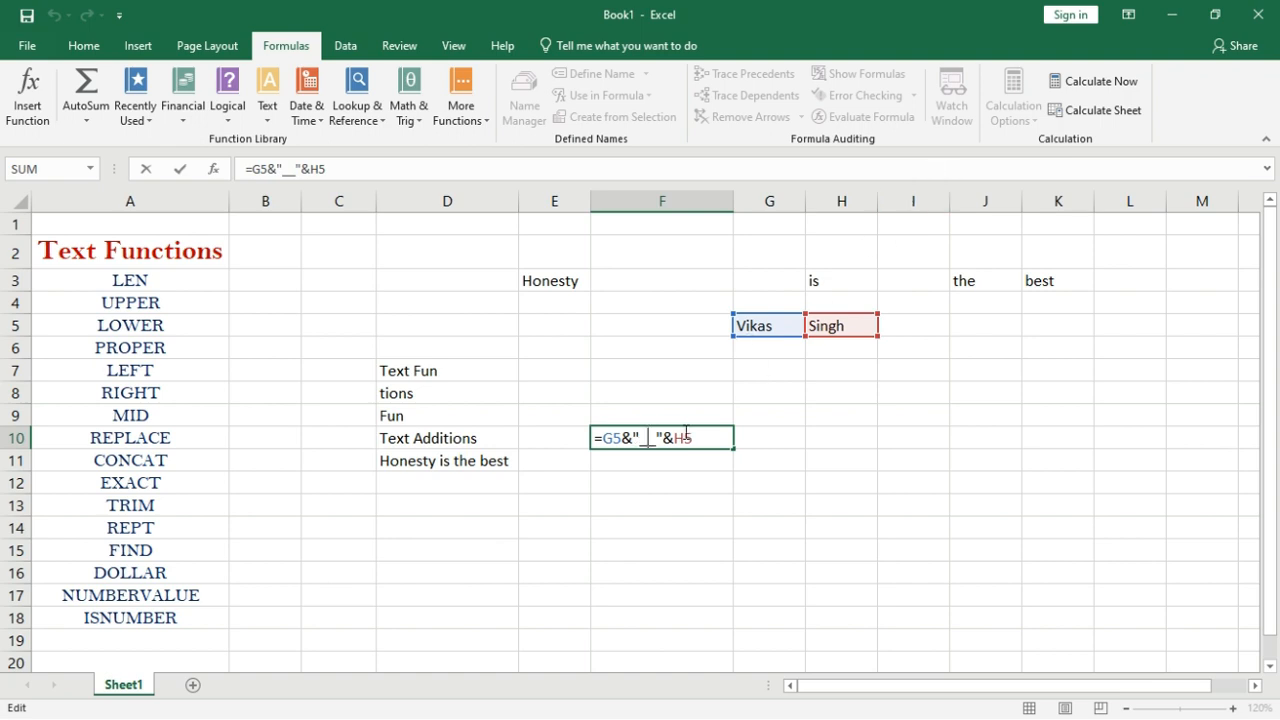
left_click(653, 436)
Clear D2:K12, then enter a capitalised first name in D4 and a lowercase version in E4.
left_click_drag(440, 250, 1044, 473)
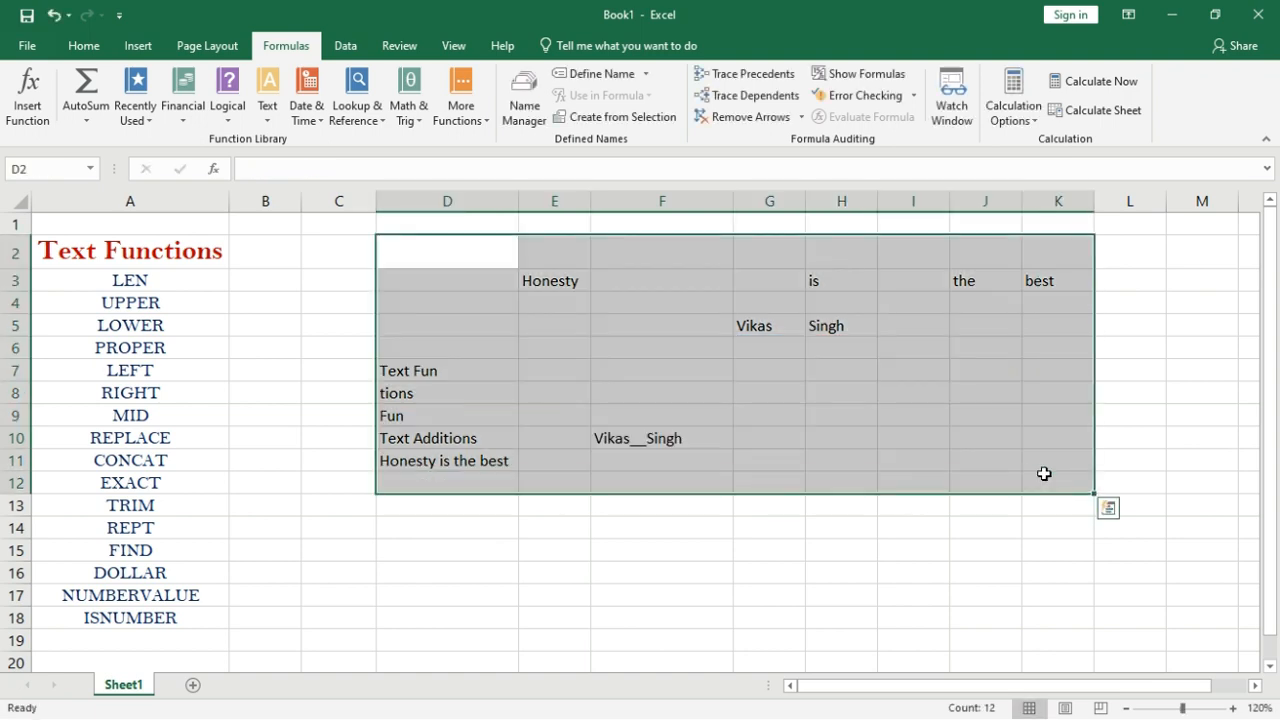
key("Delete")
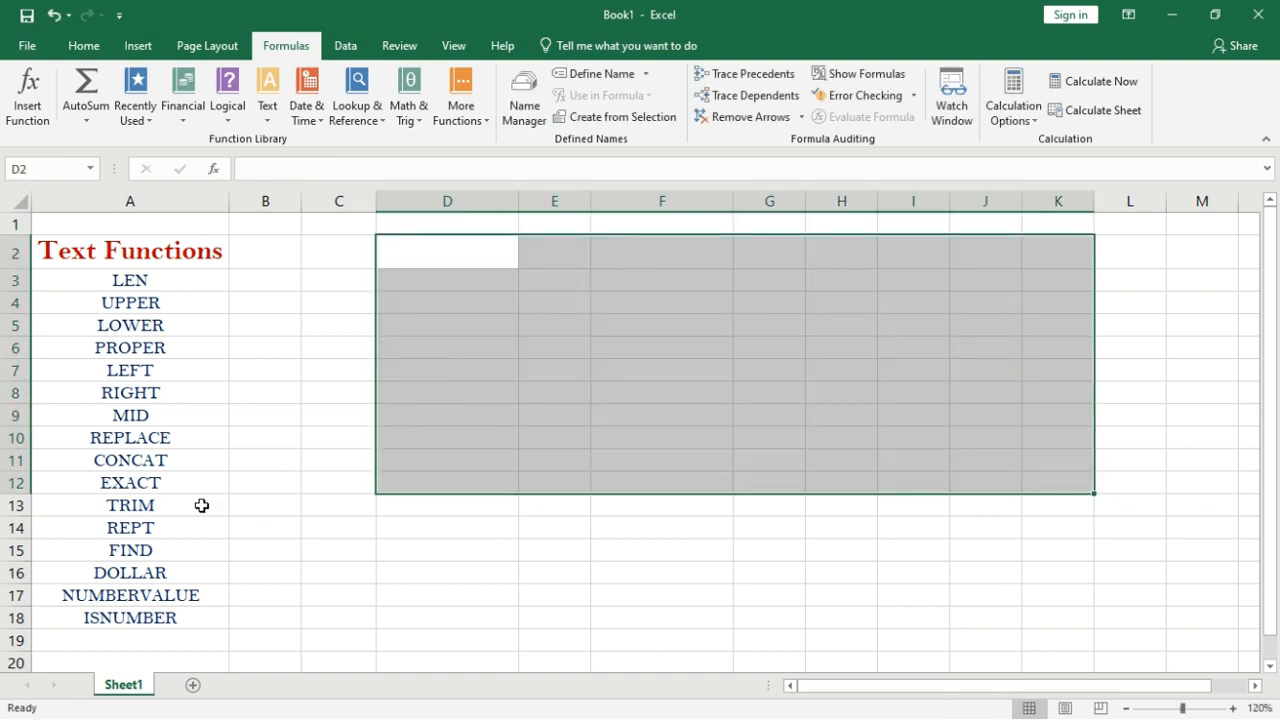
left_click(317, 482)
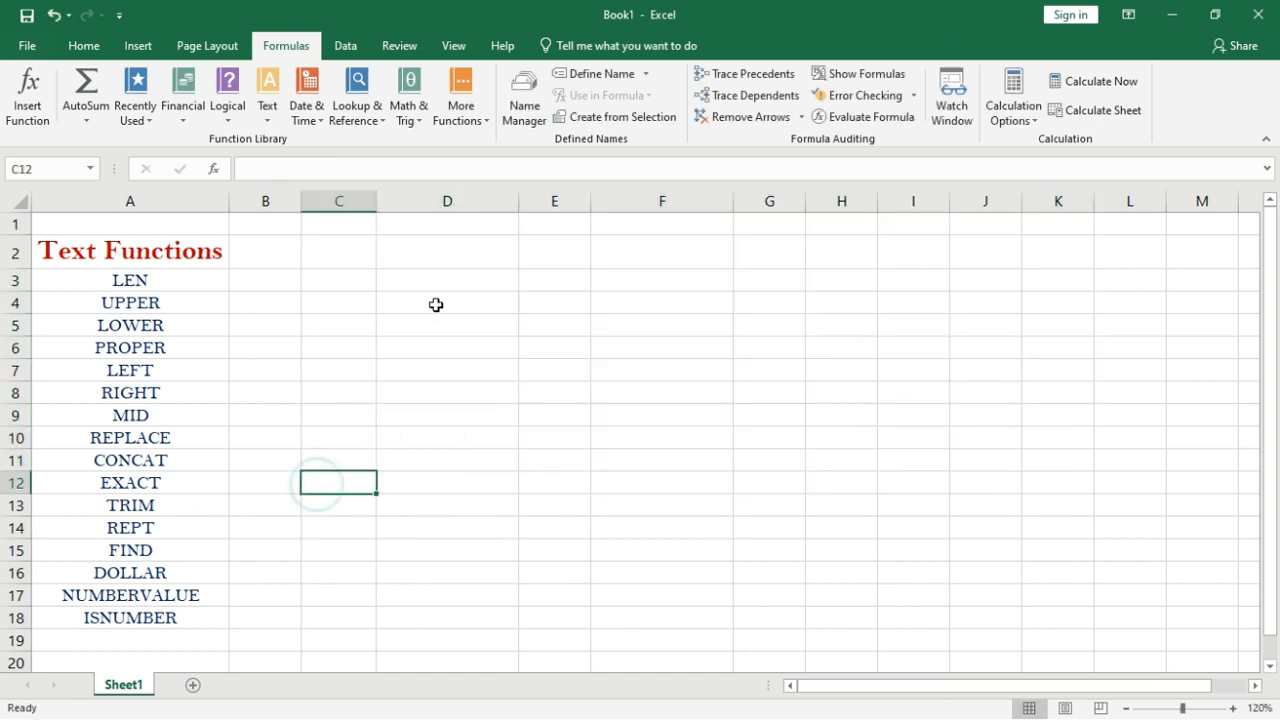
left_click(438, 301)
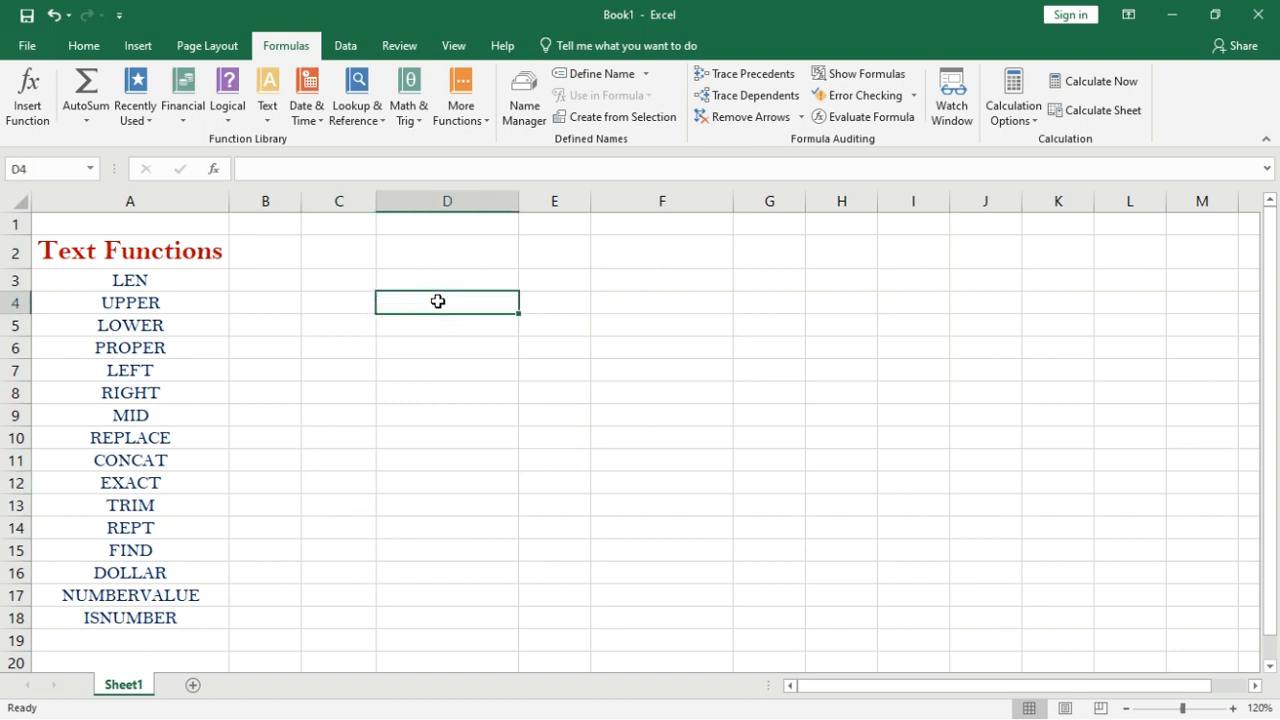
type("Vikas")
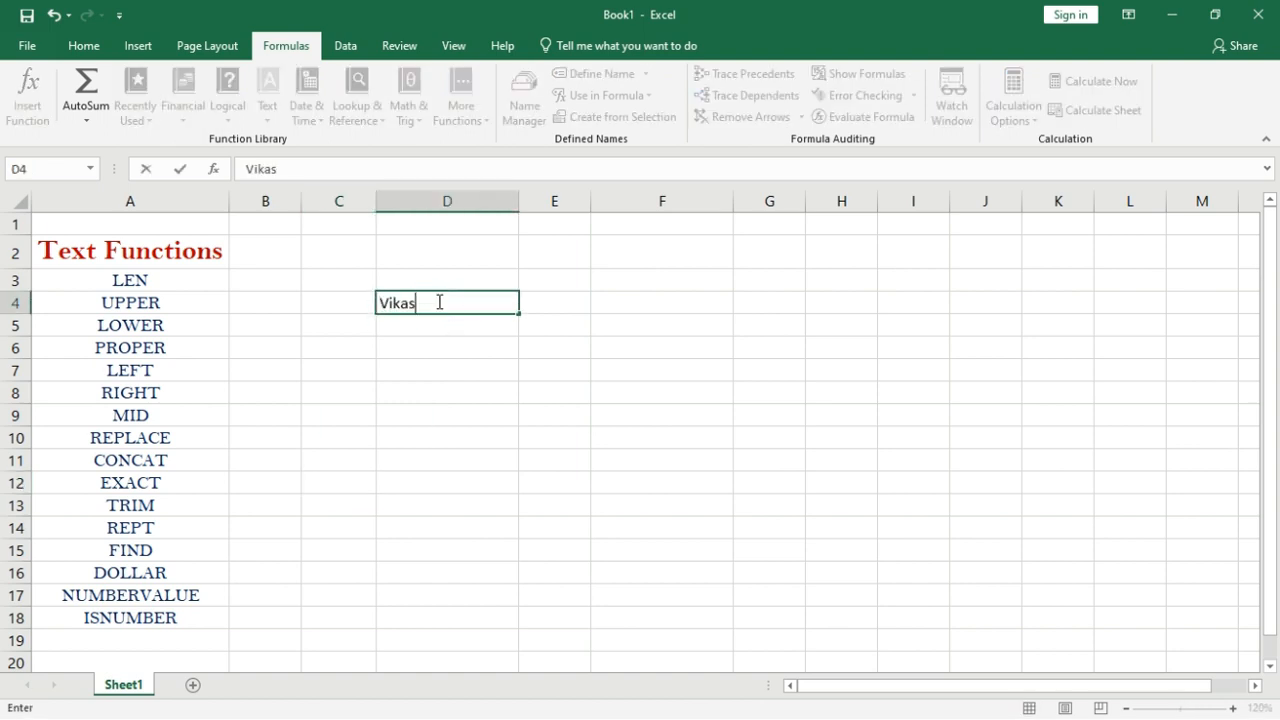
key("Tab")
type("vika")
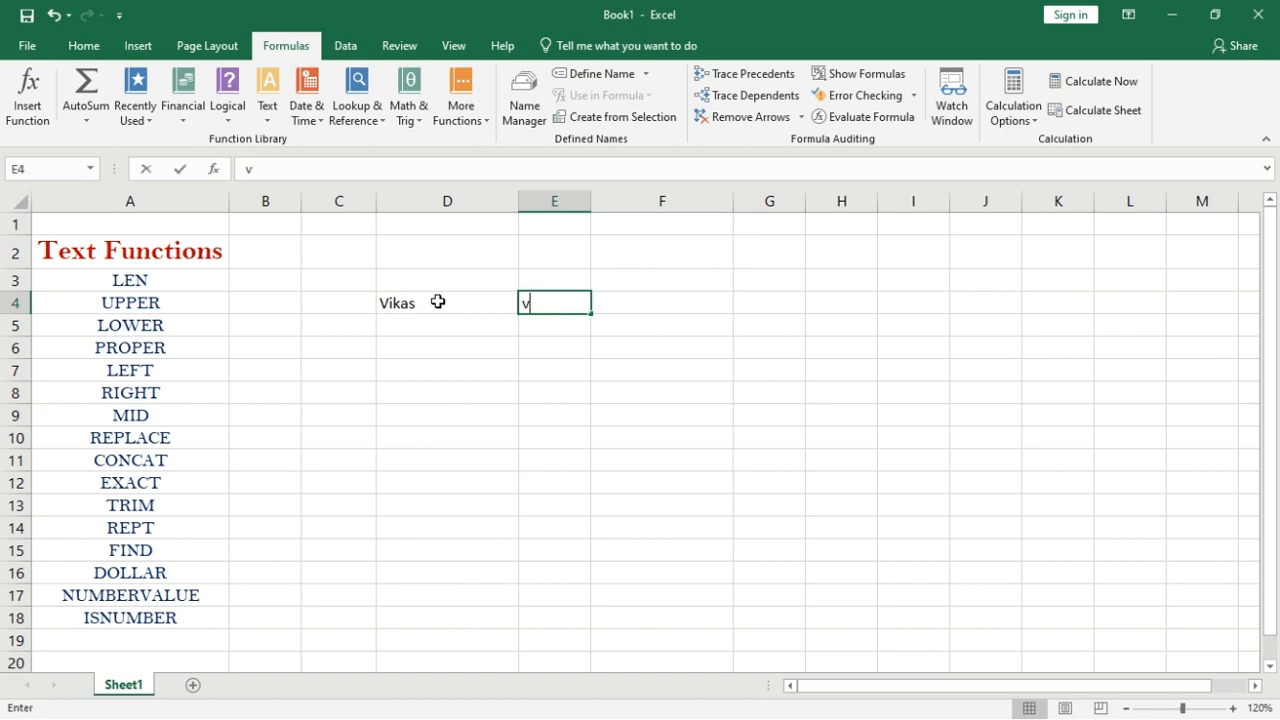
key("Tab")
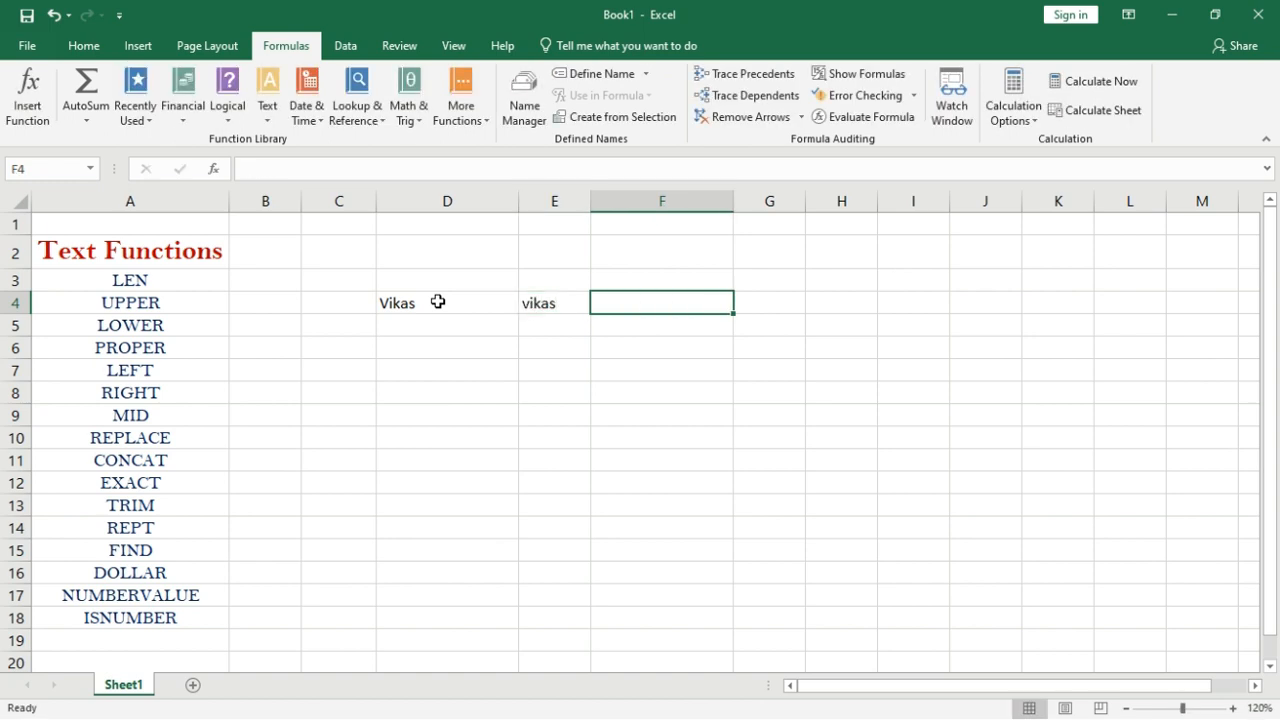
Enter =EXACT(D4,E4) in D12 to compare the two names.
left_click(460, 457)
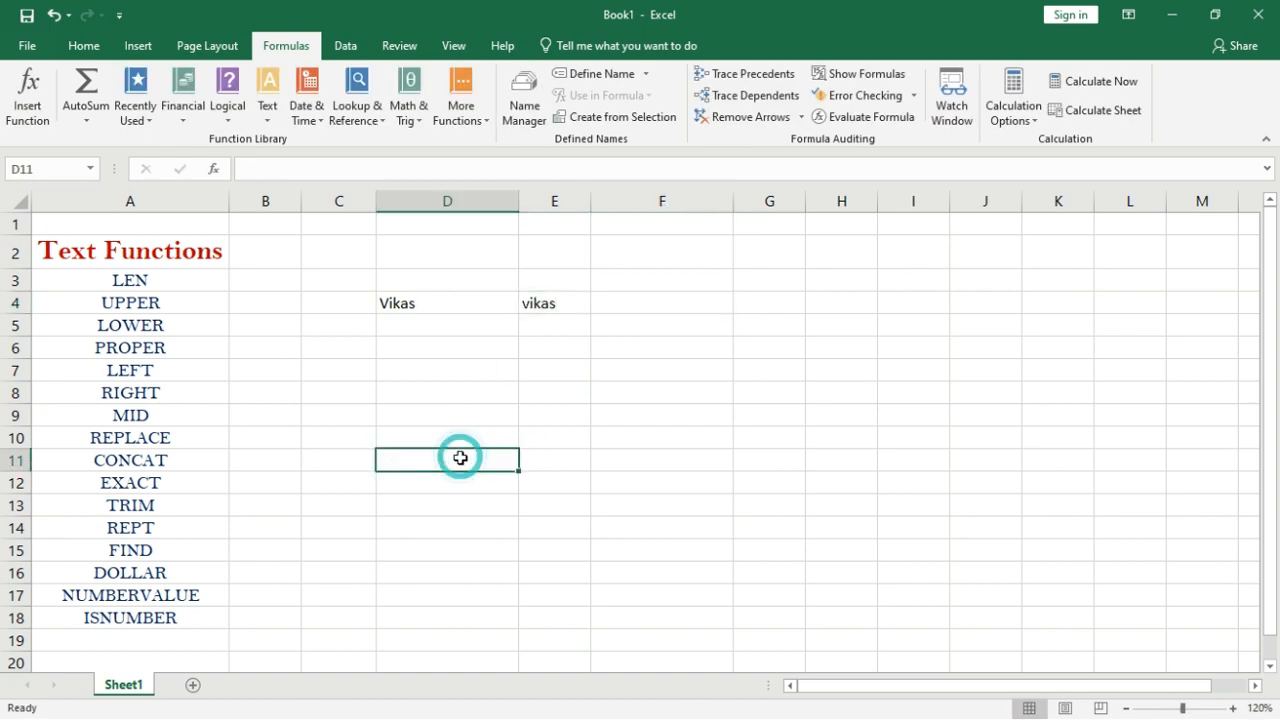
left_click(456, 481)
type("=ex")
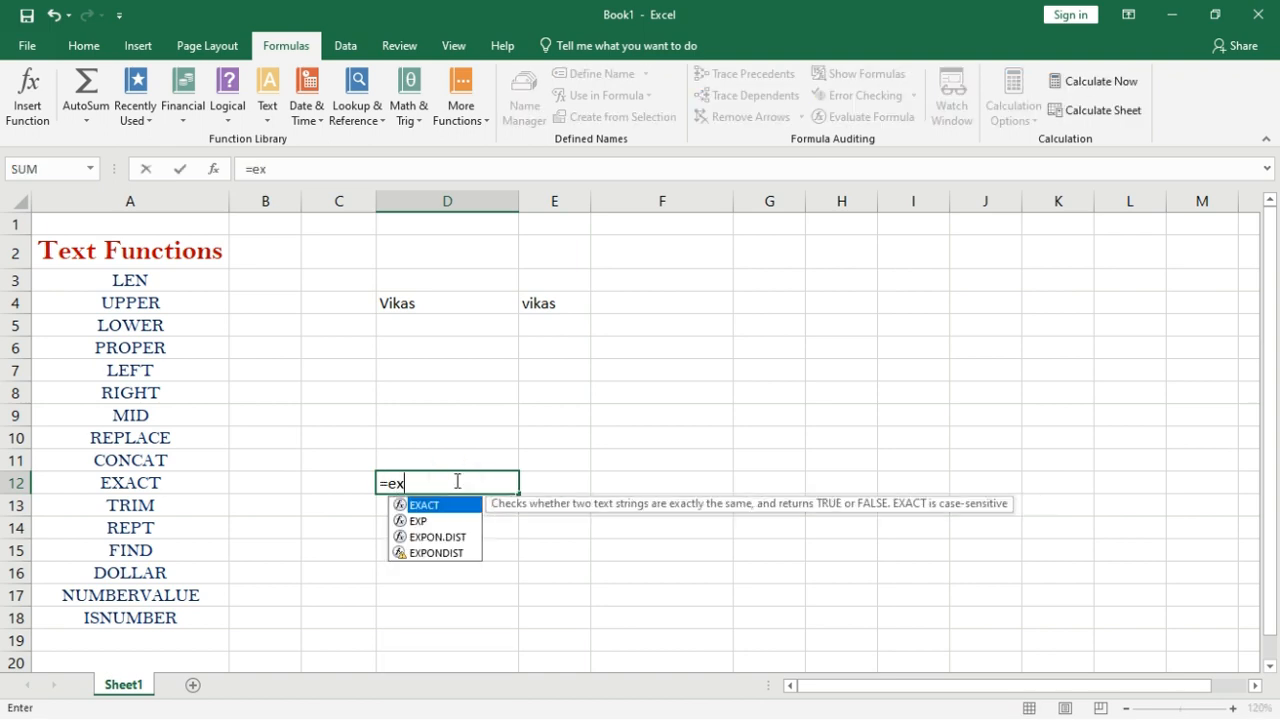
type("act(")
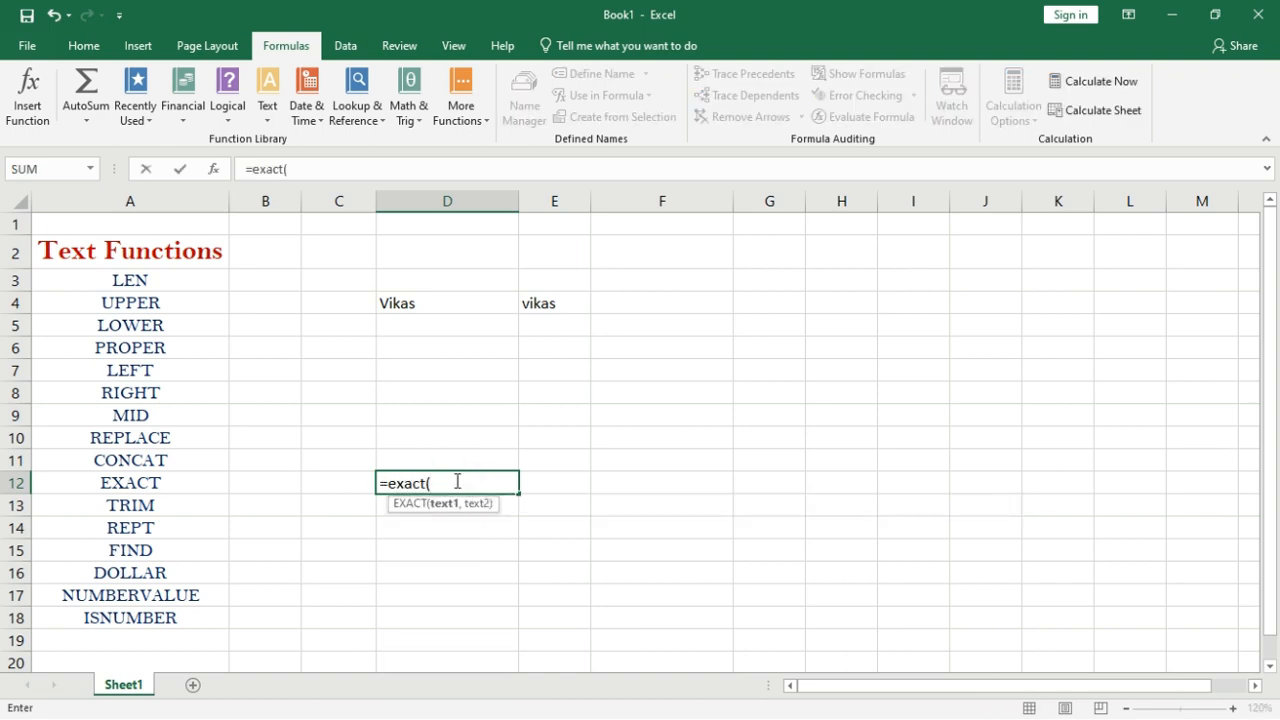
left_click(421, 303)
type(",")
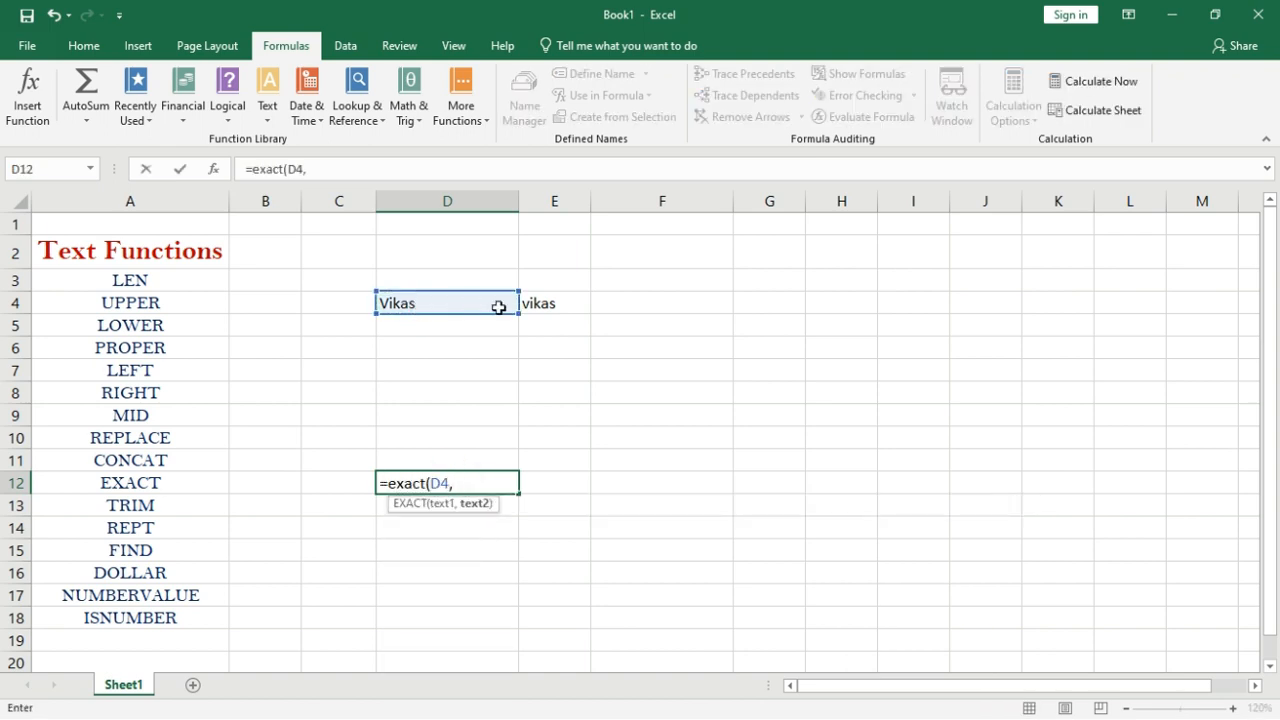
left_click(539, 307)
type(")")
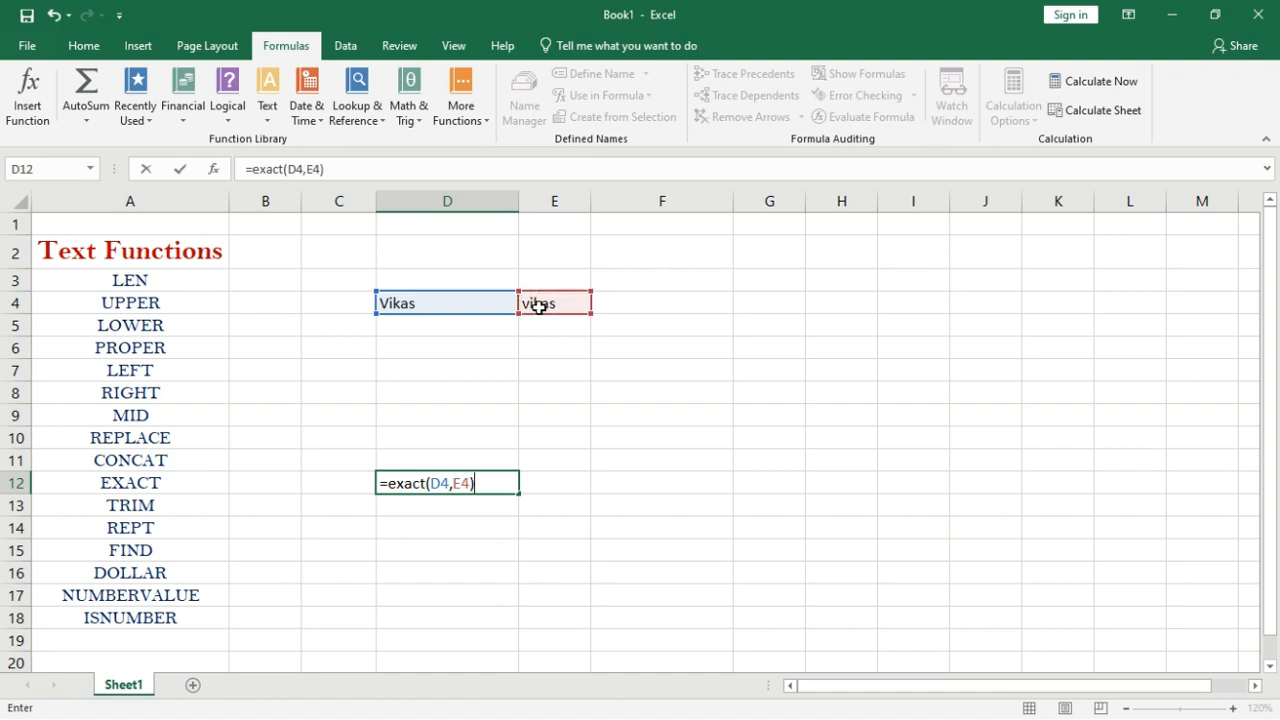
key("Return")
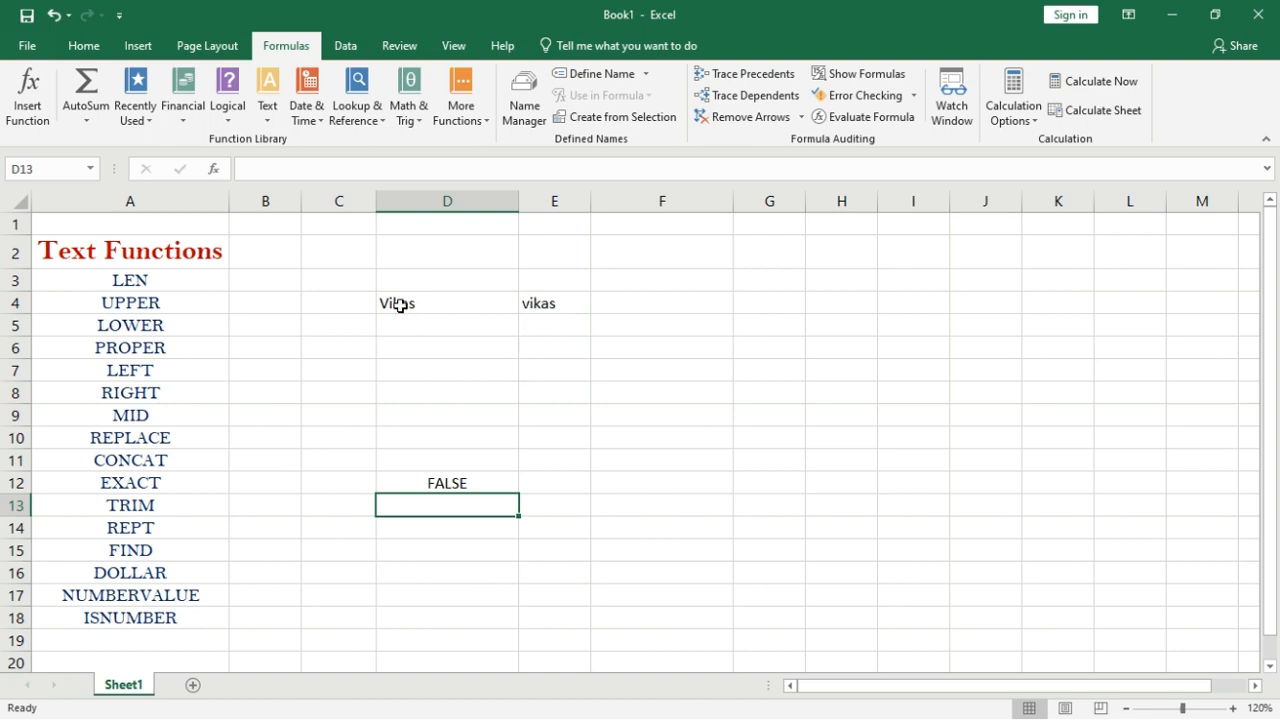
Capitalise the first letter of E4's name so D12's EXACT returns TRUE.
double_click(531, 303)
left_click(529, 303)
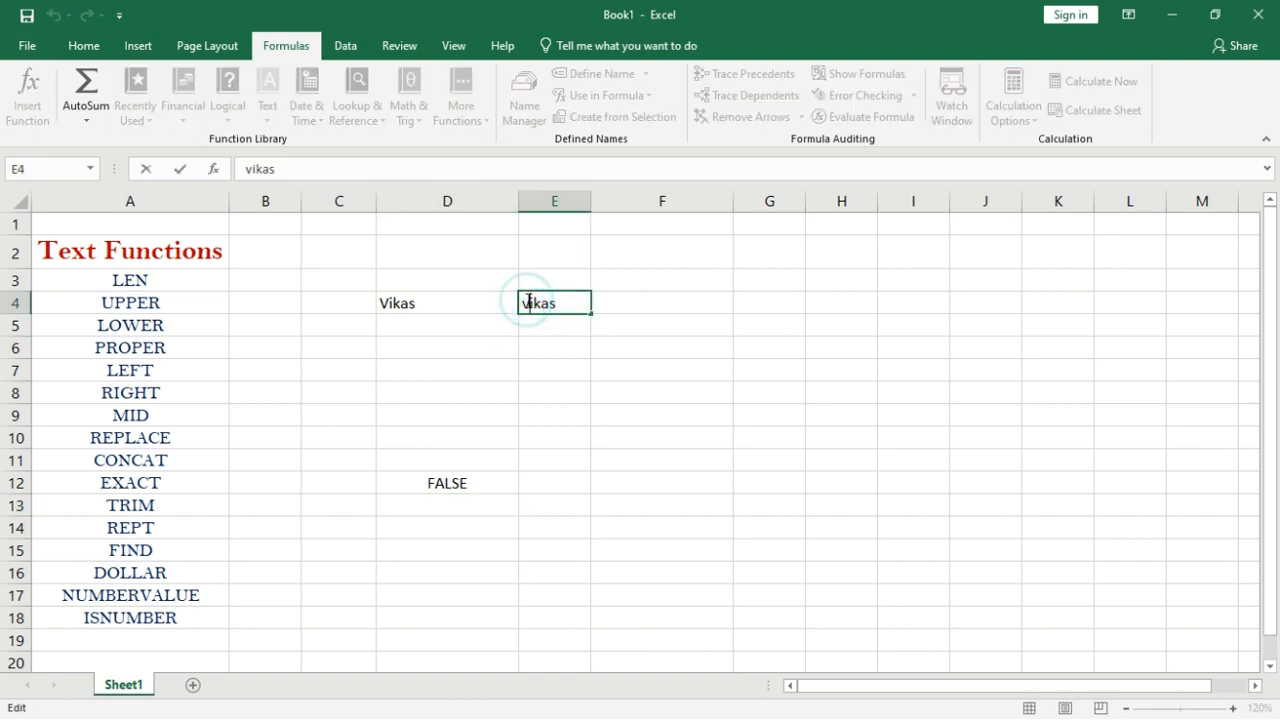
key("BackSpace")
type("V")
key("Return")
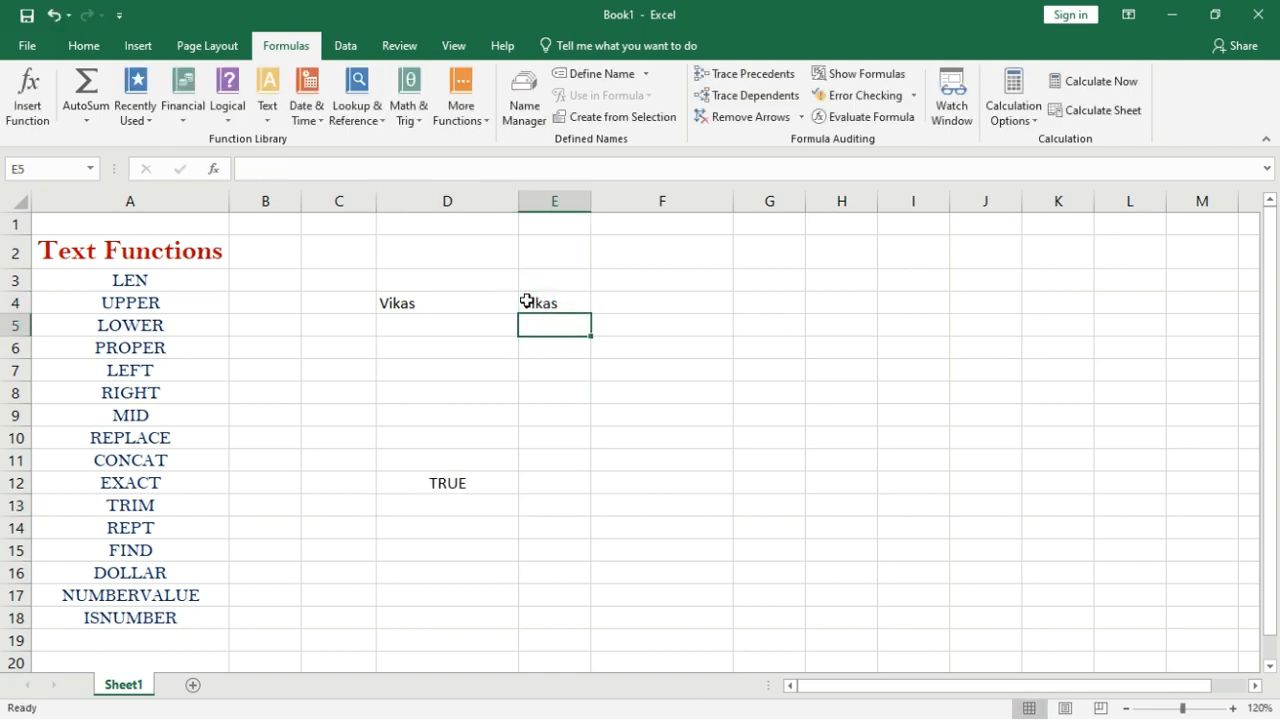
left_click(457, 481)
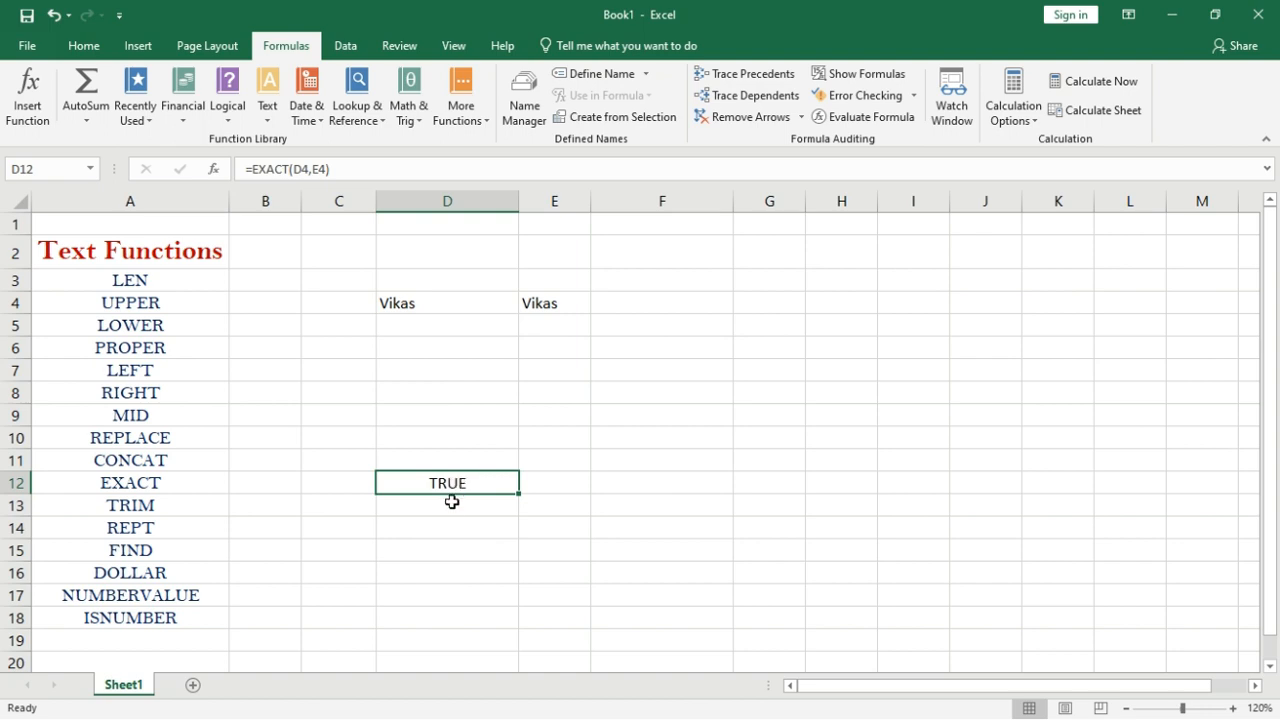
left_click(452, 500)
left_click(476, 340)
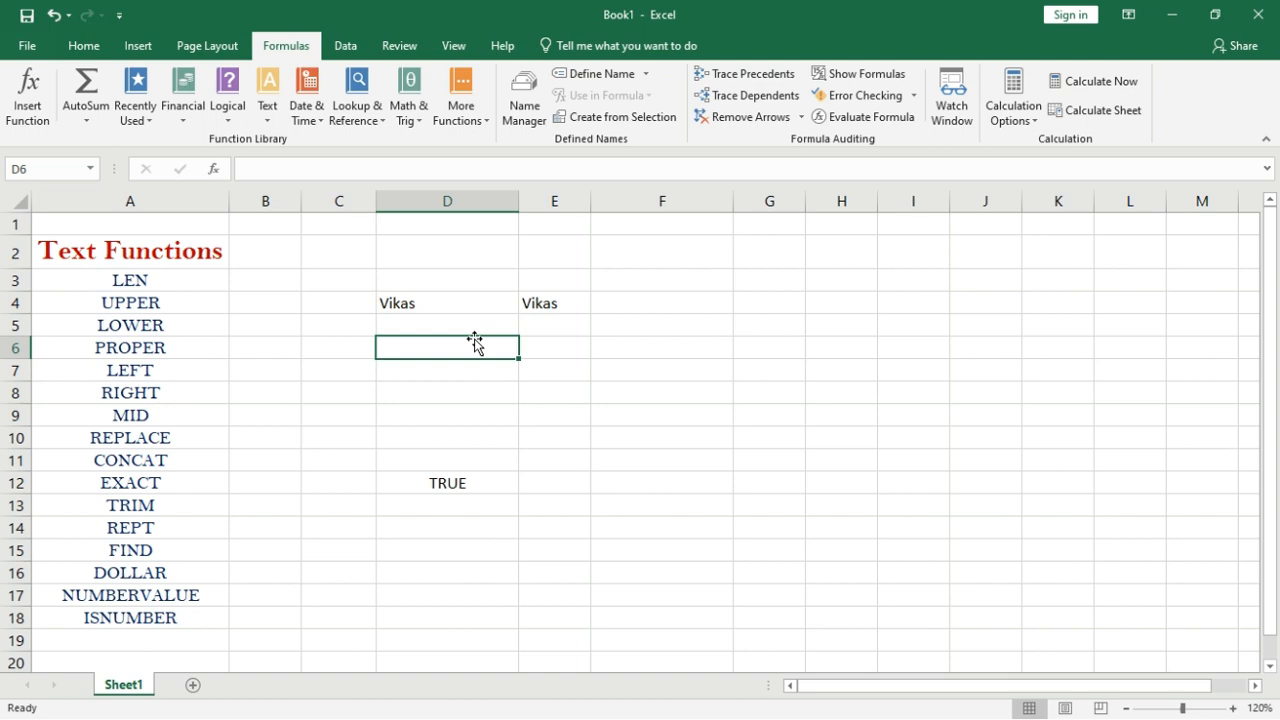
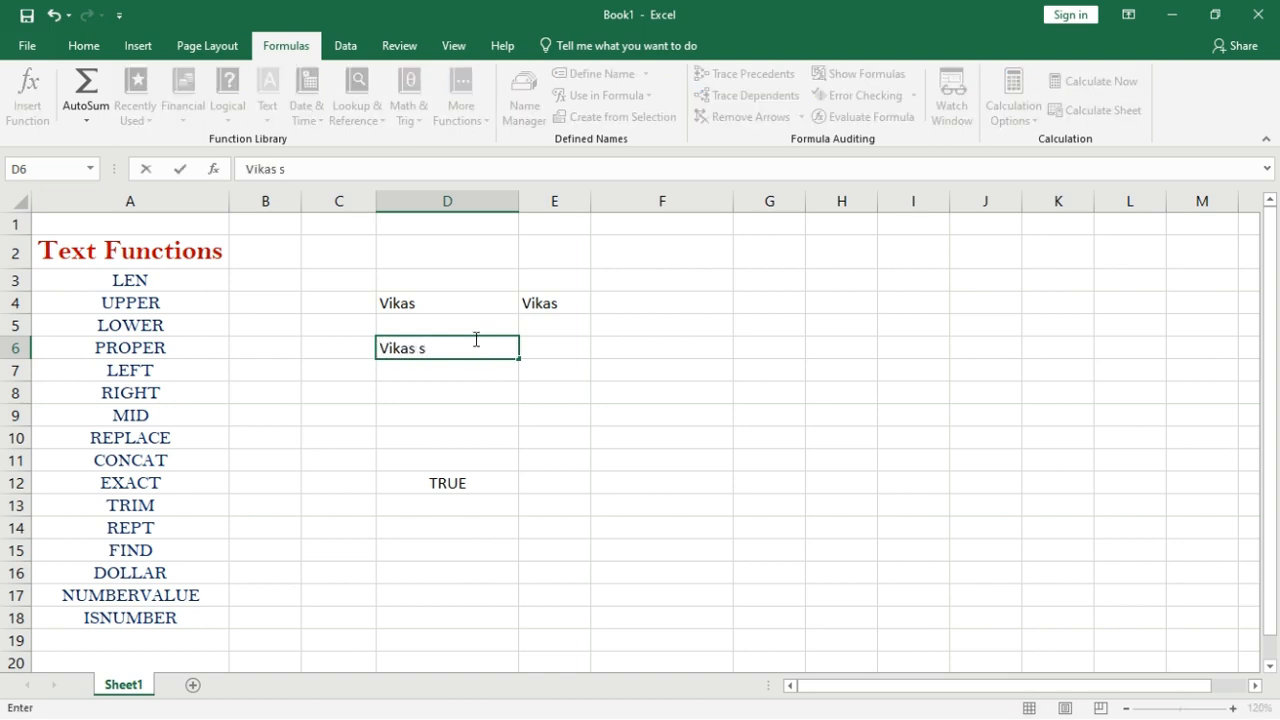
Enter the full name padded with extra spaces in D6.
left_click(418, 348)
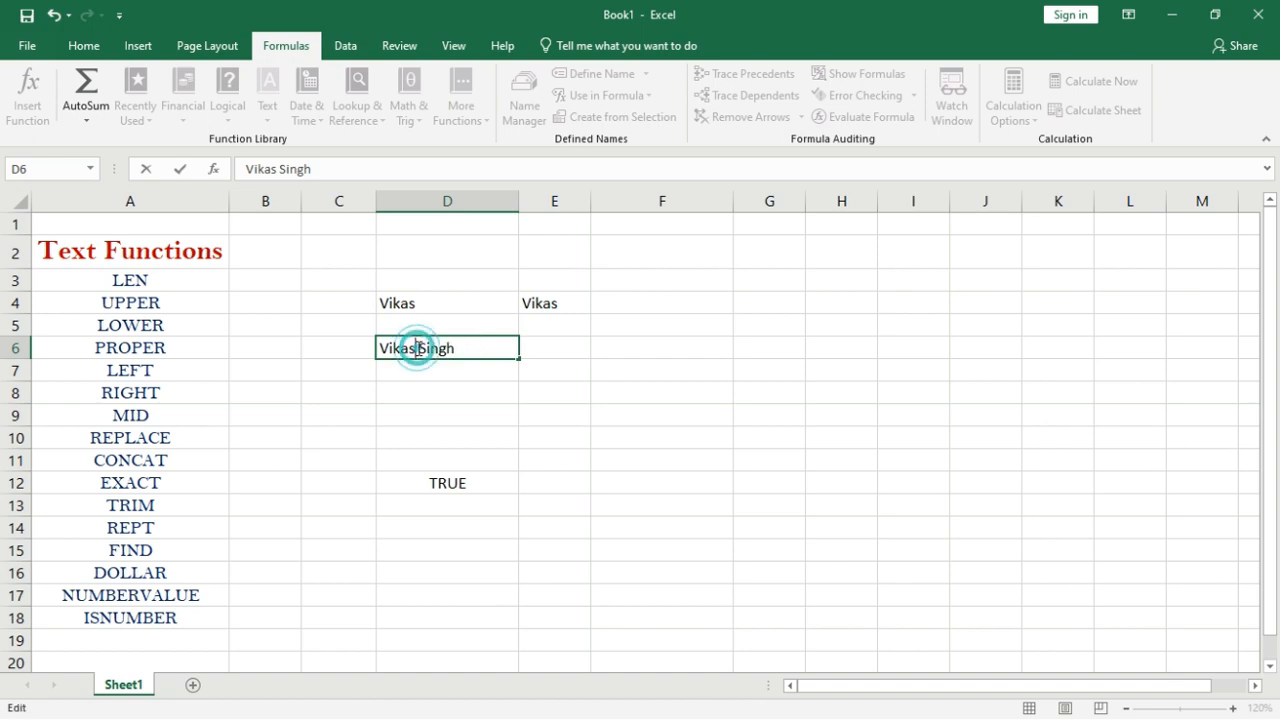
left_click(486, 348)
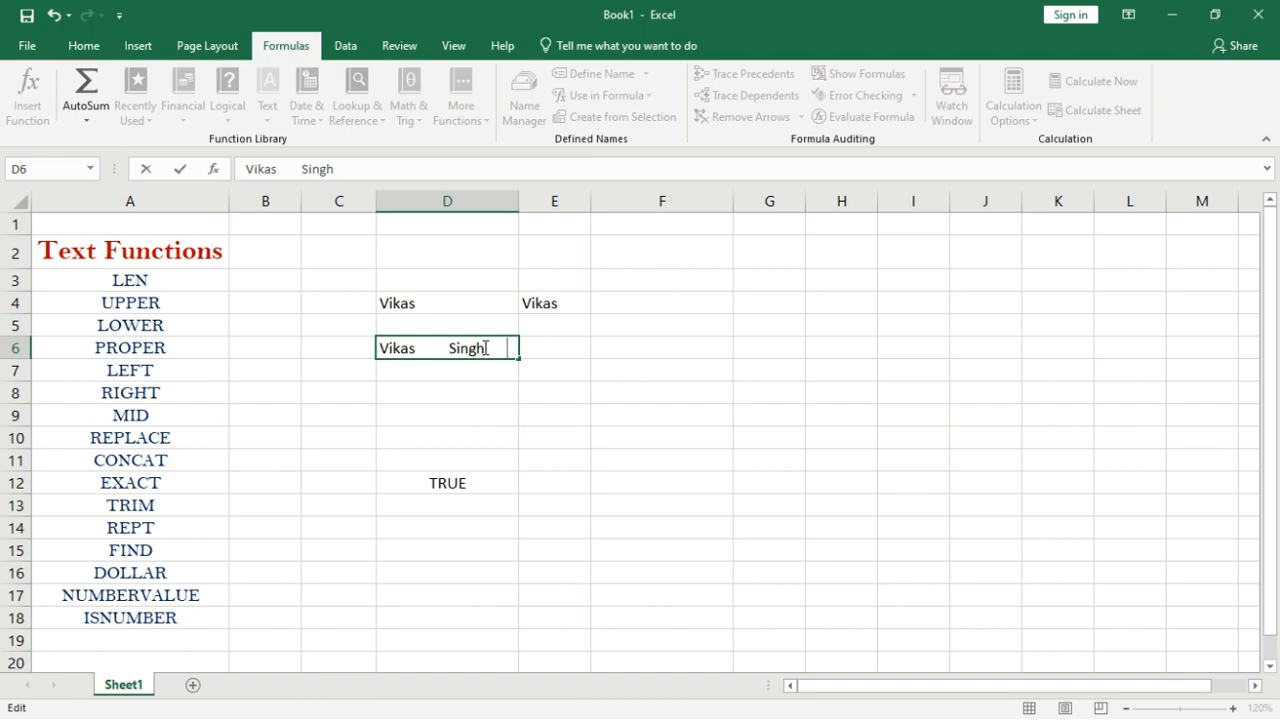
left_click(378, 348)
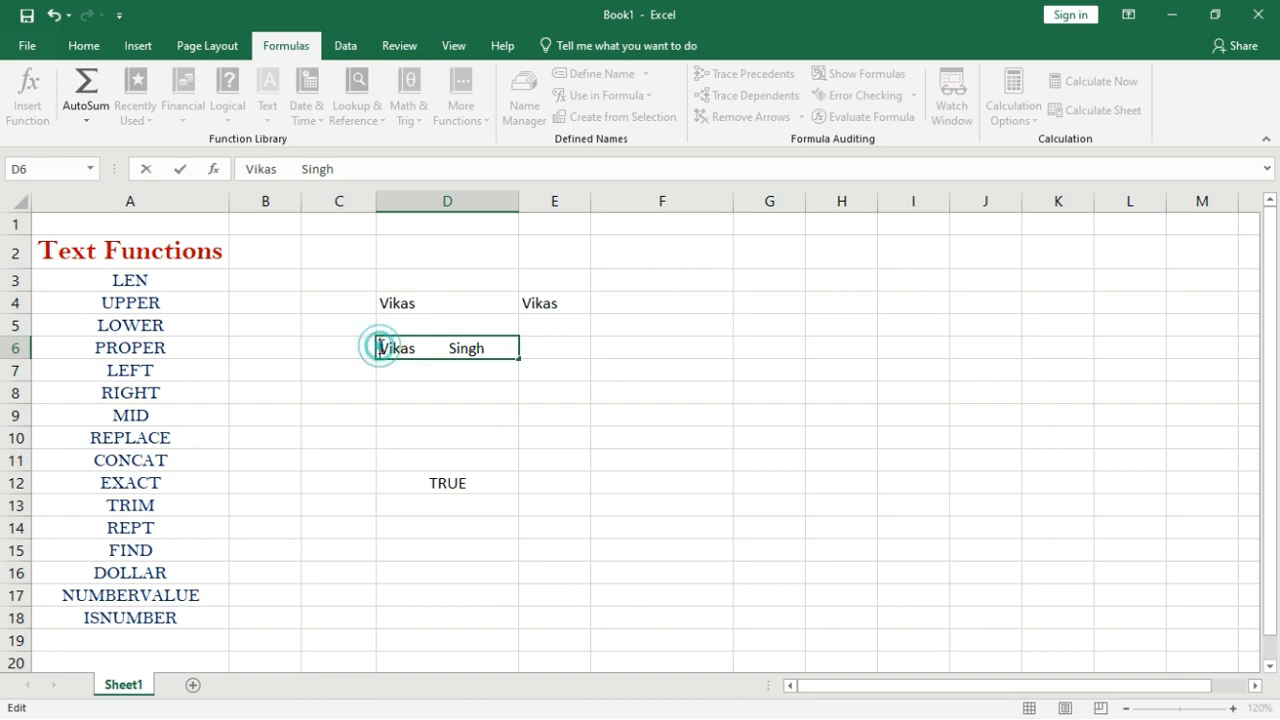
key("Return")
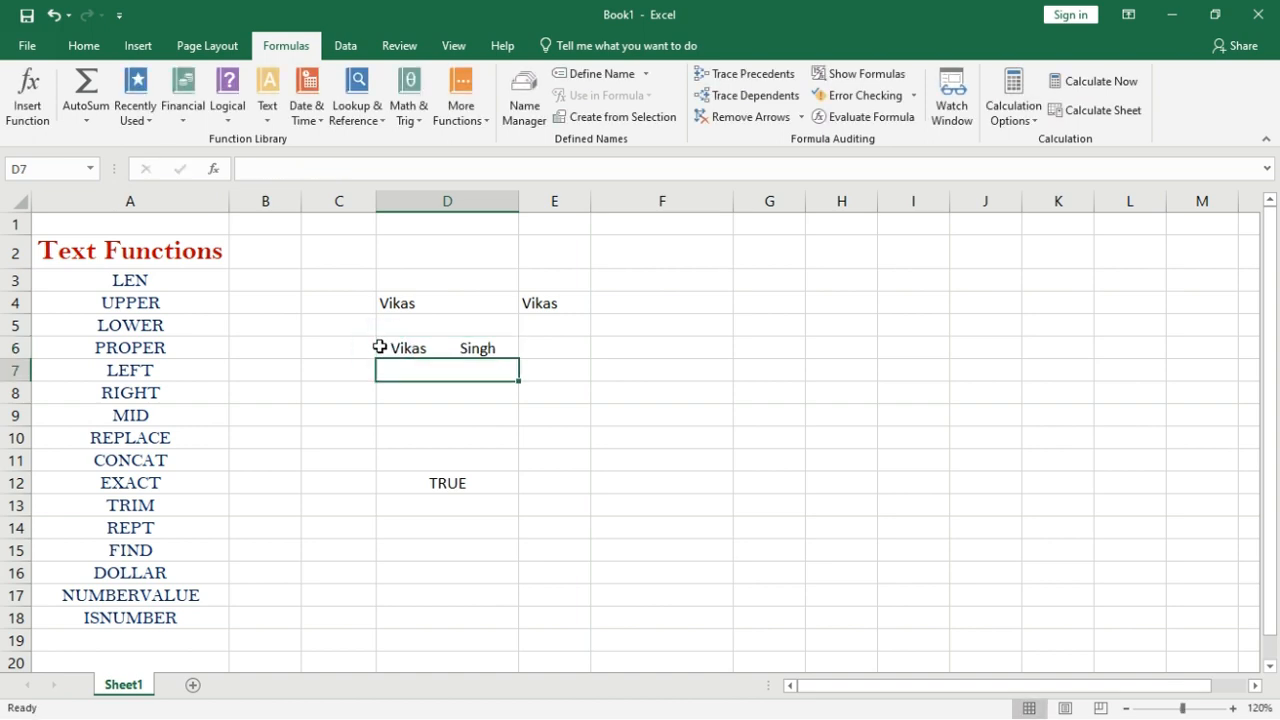
left_click(388, 349)
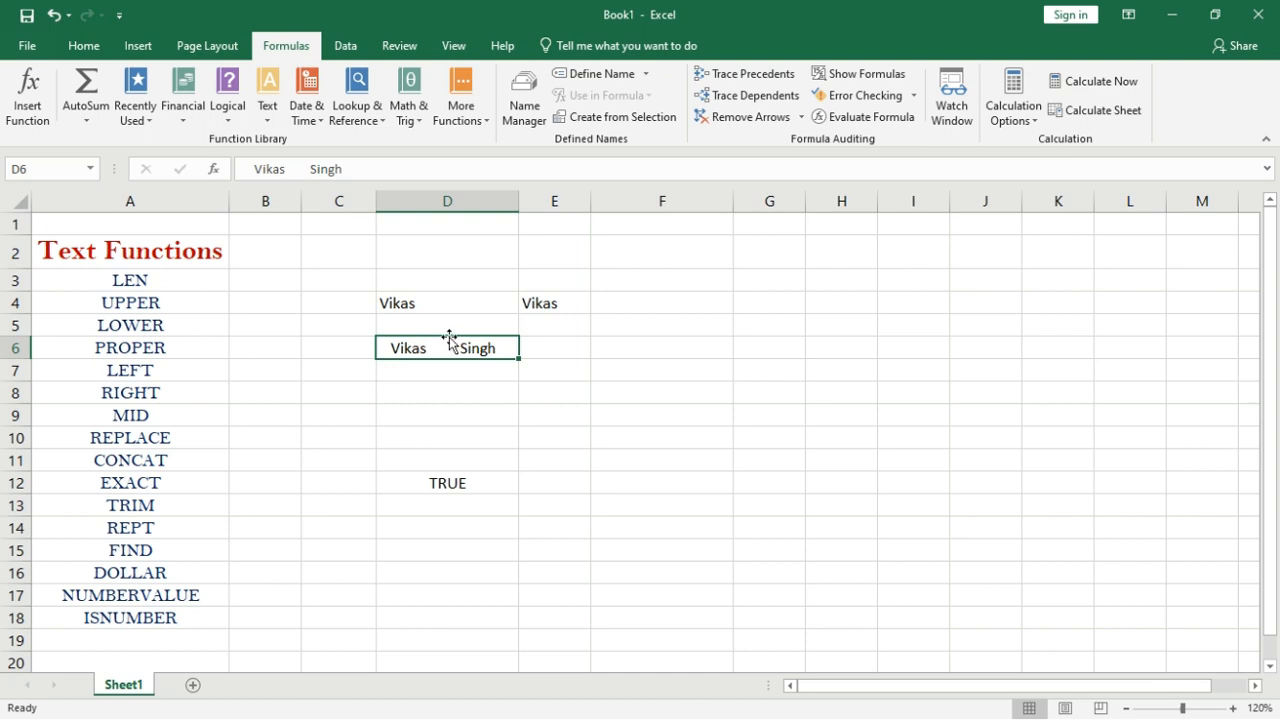
Enter =TRIM(D6) in D13 to strip the extra spaces.
left_click(440, 502)
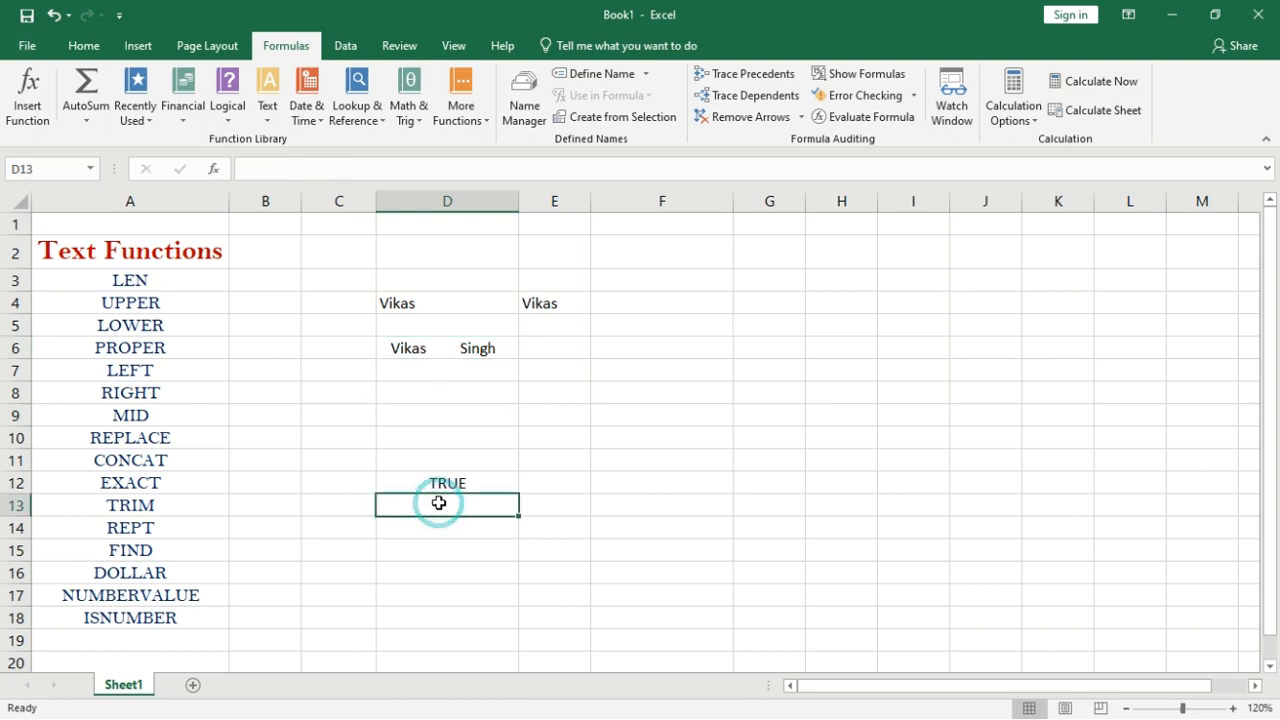
type("=trem")
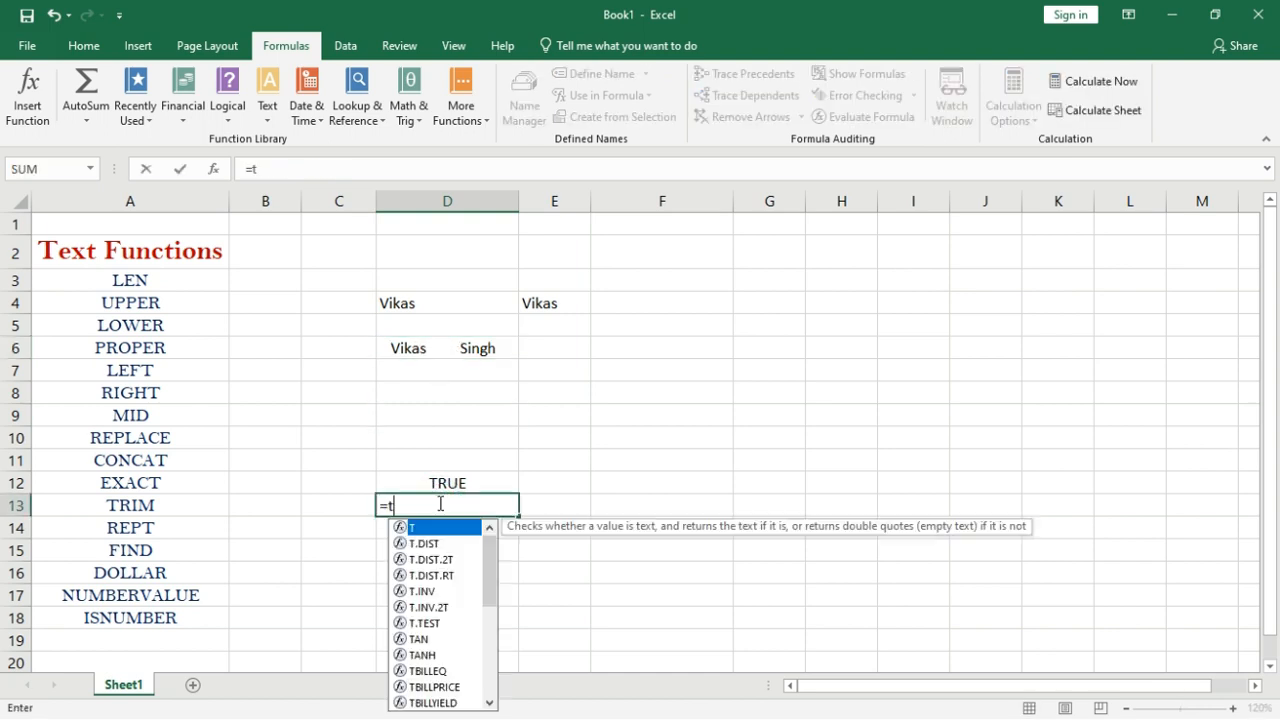
key("BackSpace")
key("BackSpace")
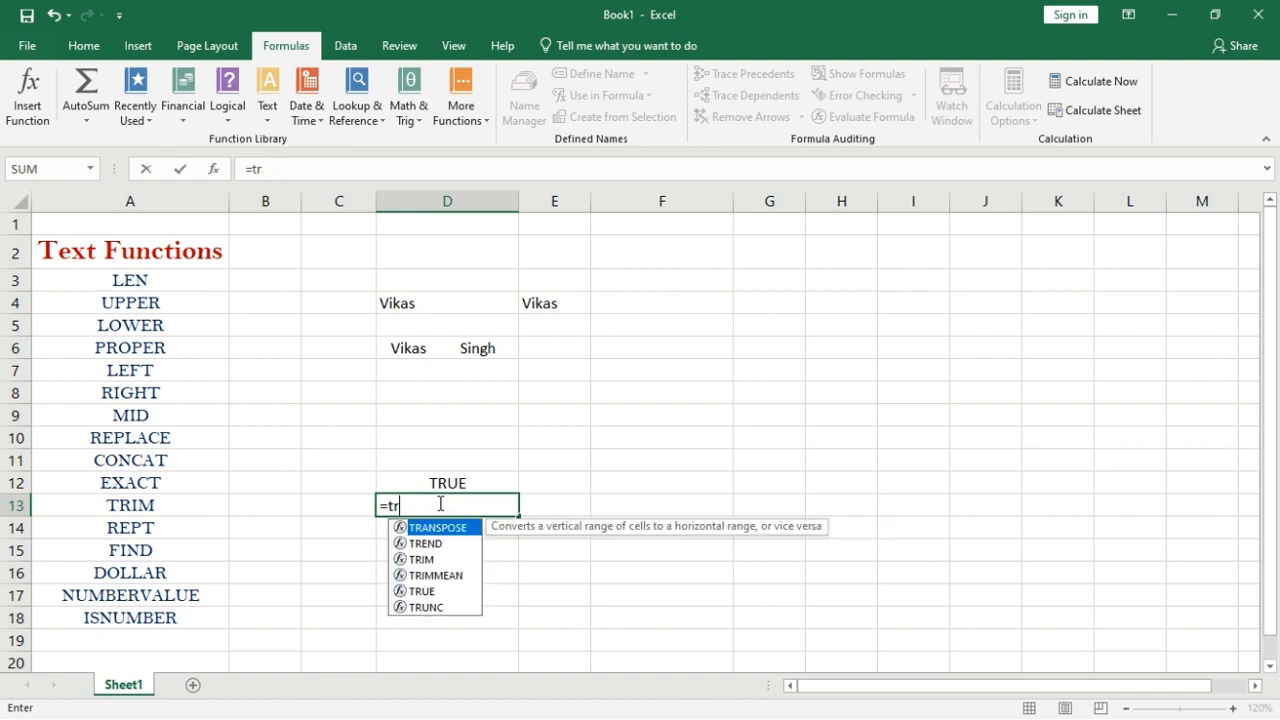
type("im(")
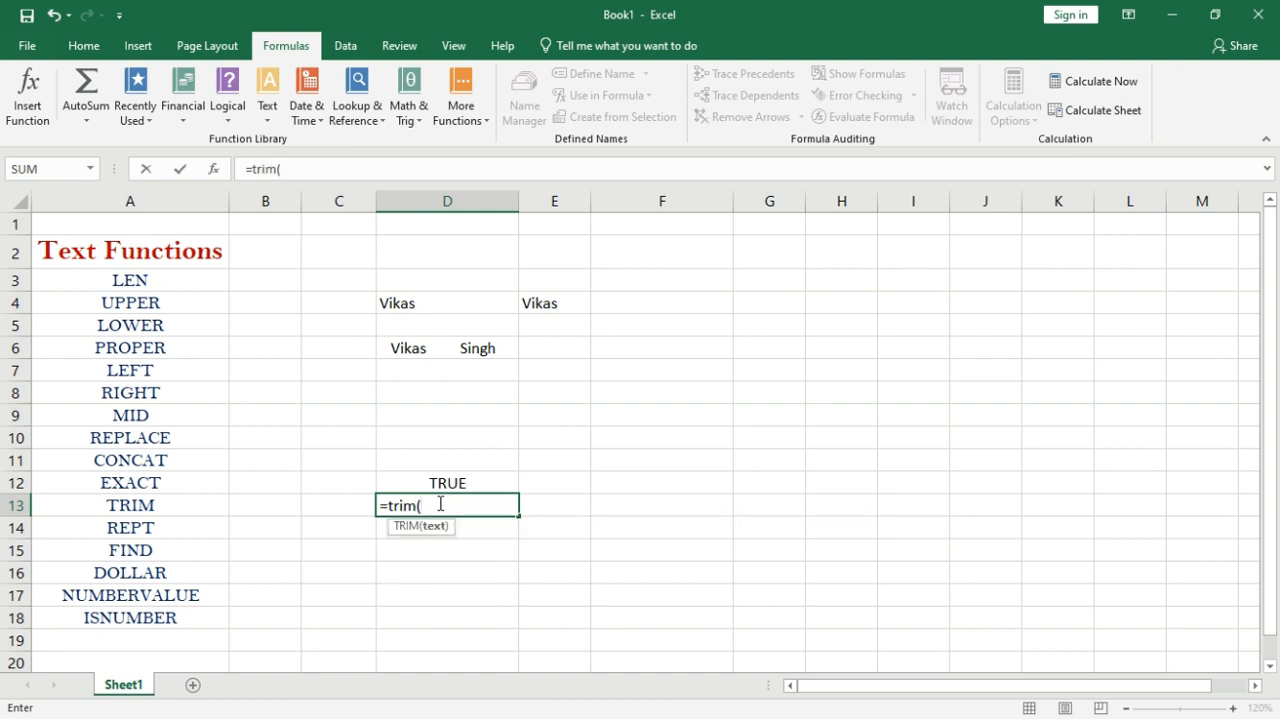
left_click(455, 350)
type(")")
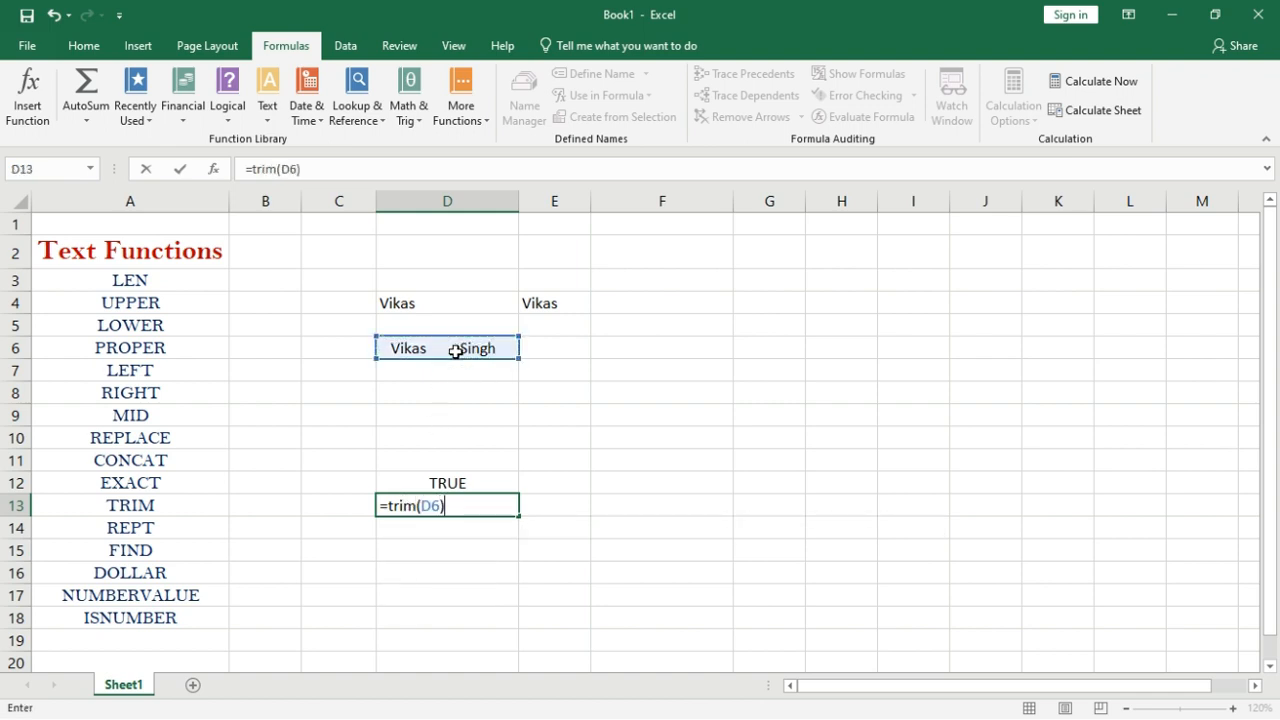
key("Return")
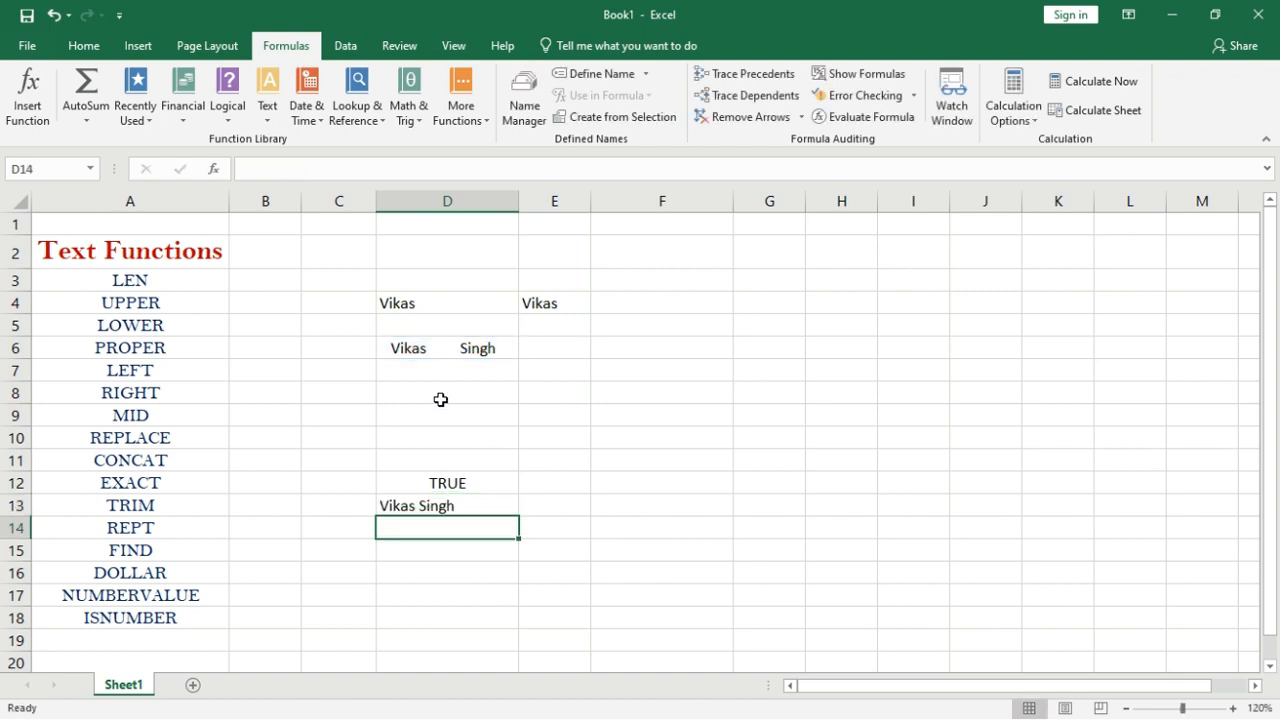
left_click(431, 345)
left_click(417, 507)
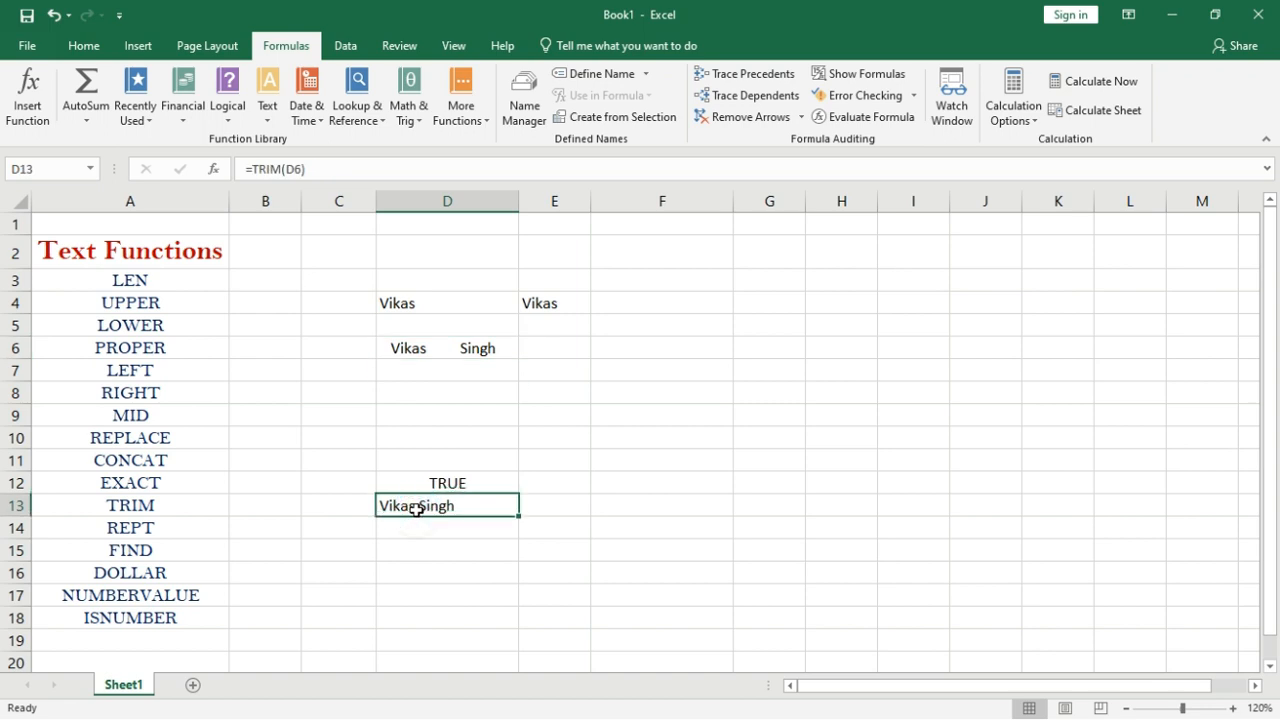
Enter =REPT(E4,20) in D14 to repeat E4's name 20 times.
left_click(438, 526)
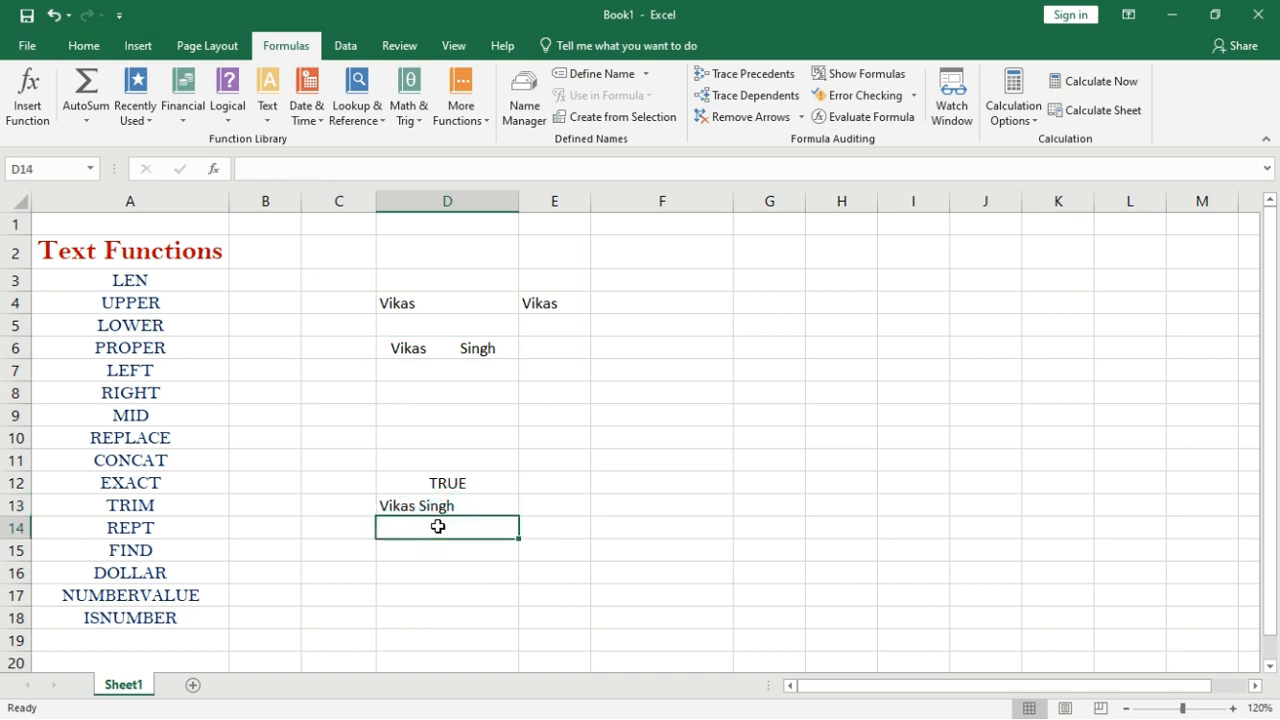
type("=rep")
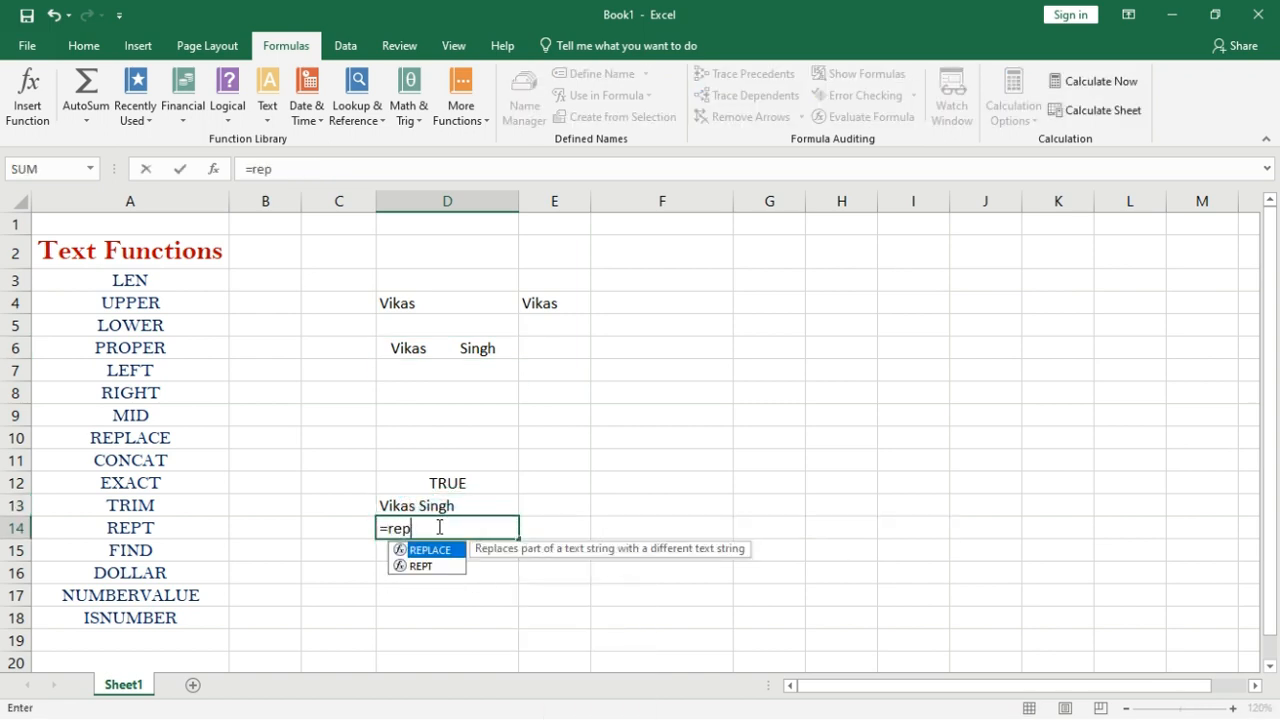
type("t(")
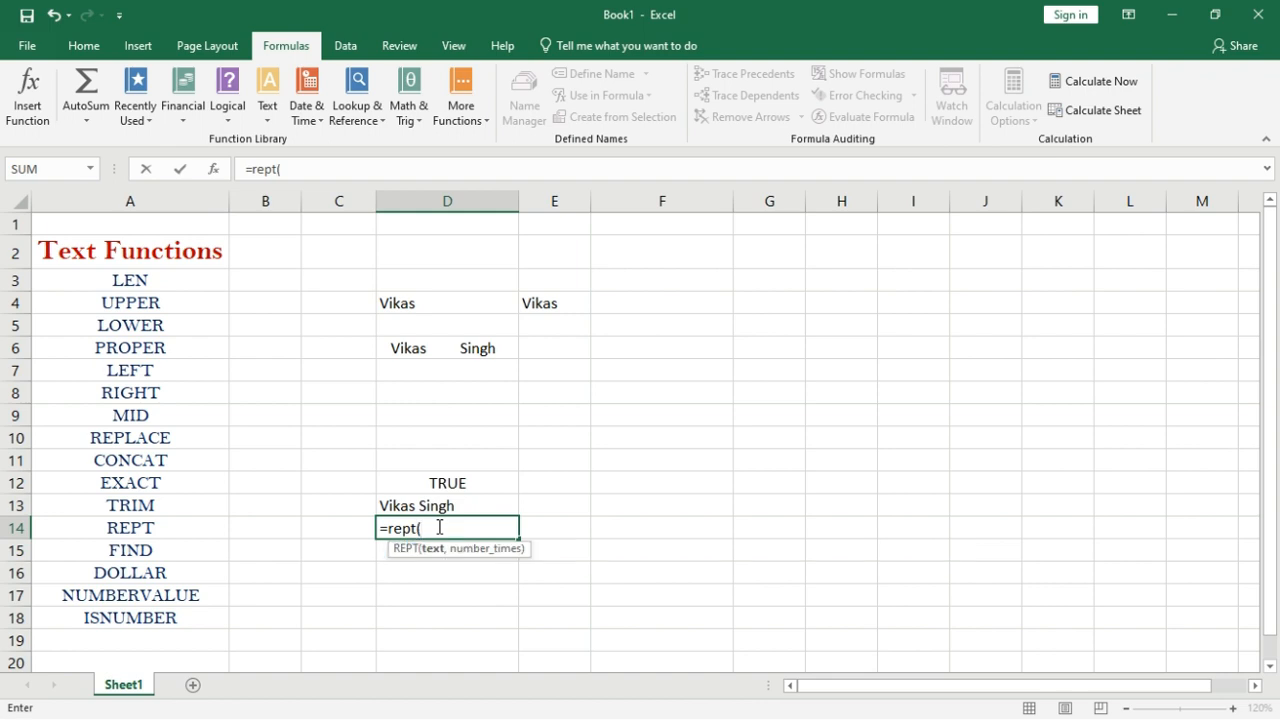
left_click(559, 306)
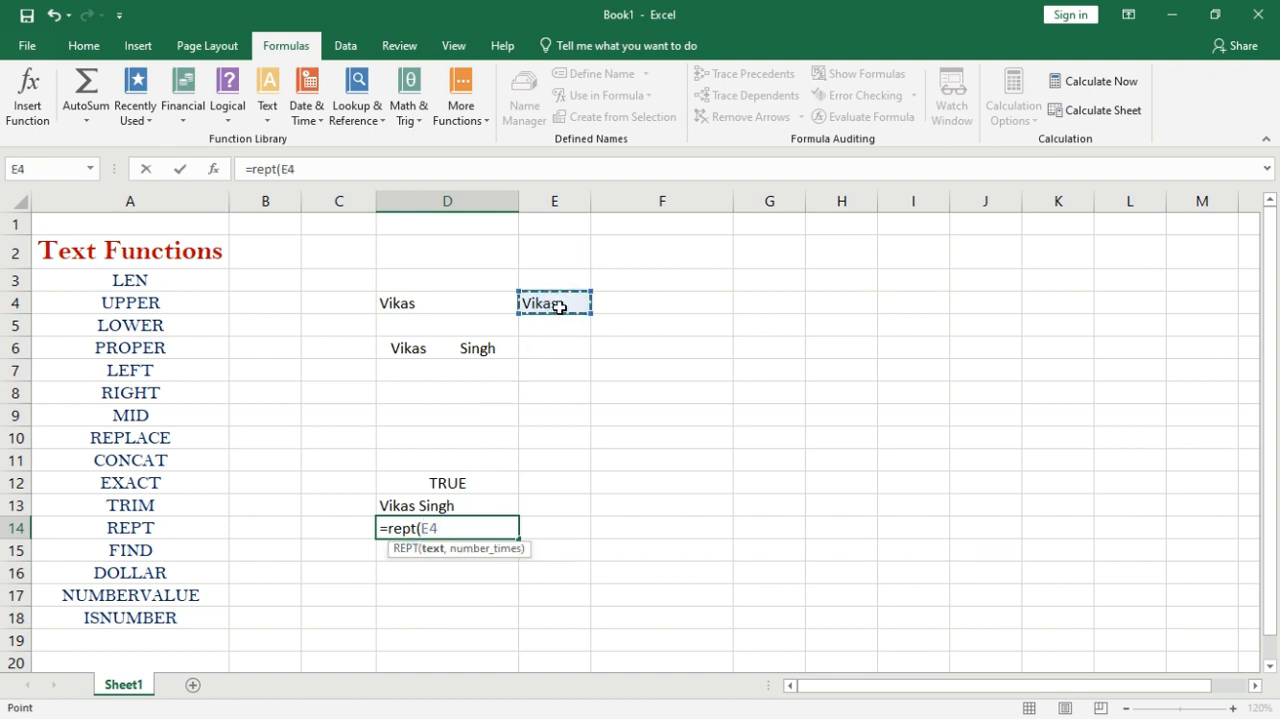
type(",")
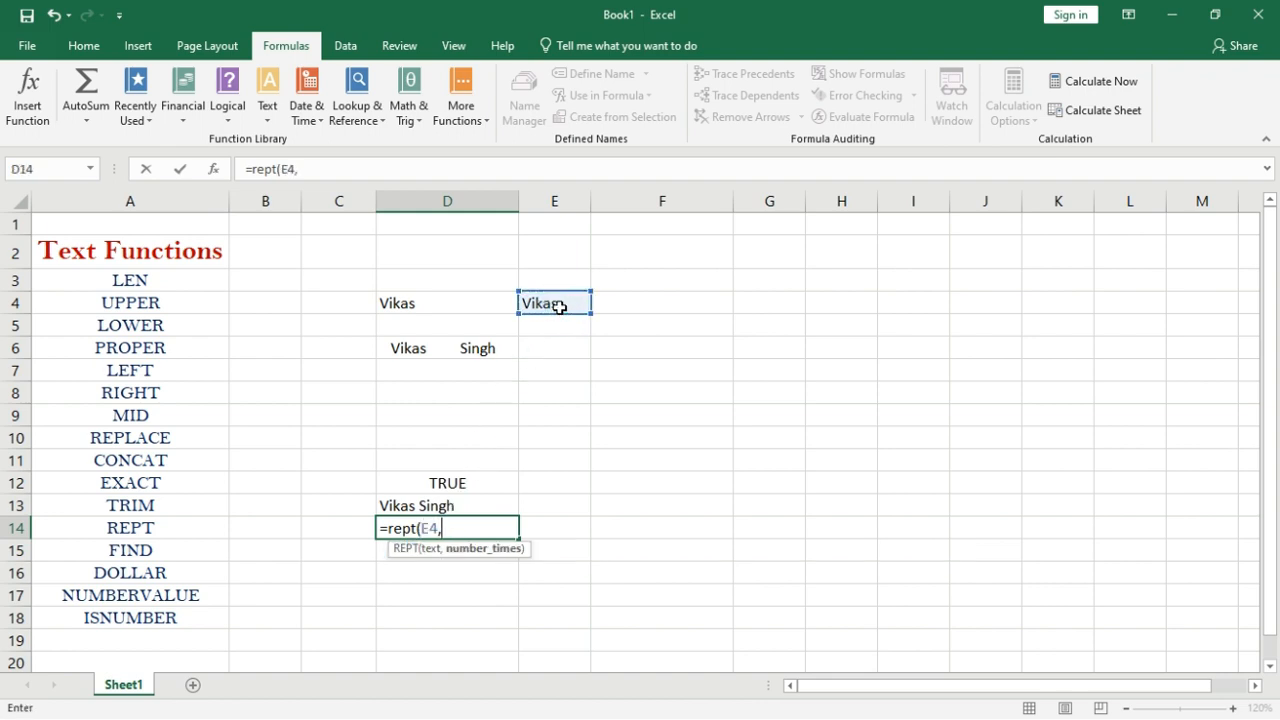
type("20)")
key("Return")
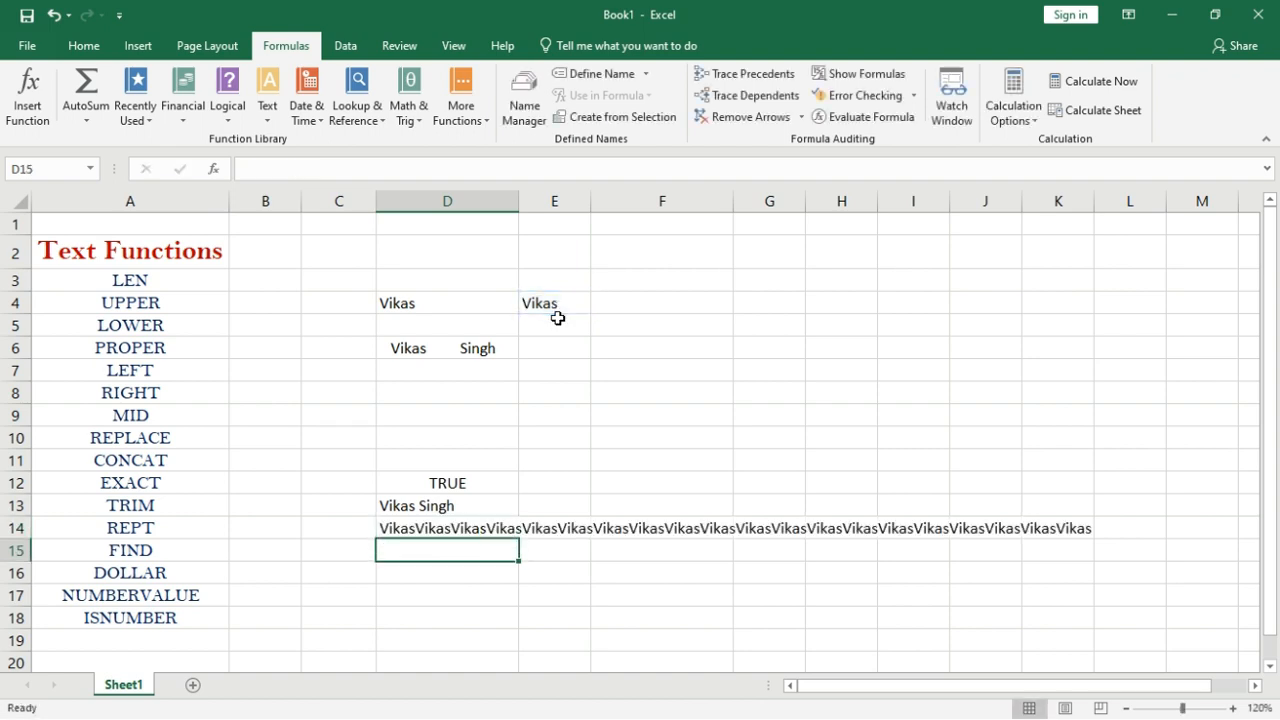
Clear D3:E15 and type 'honesty is the best policy' in F3.
left_click_drag(382, 276, 591, 549)
key("Delete")
left_click(629, 278)
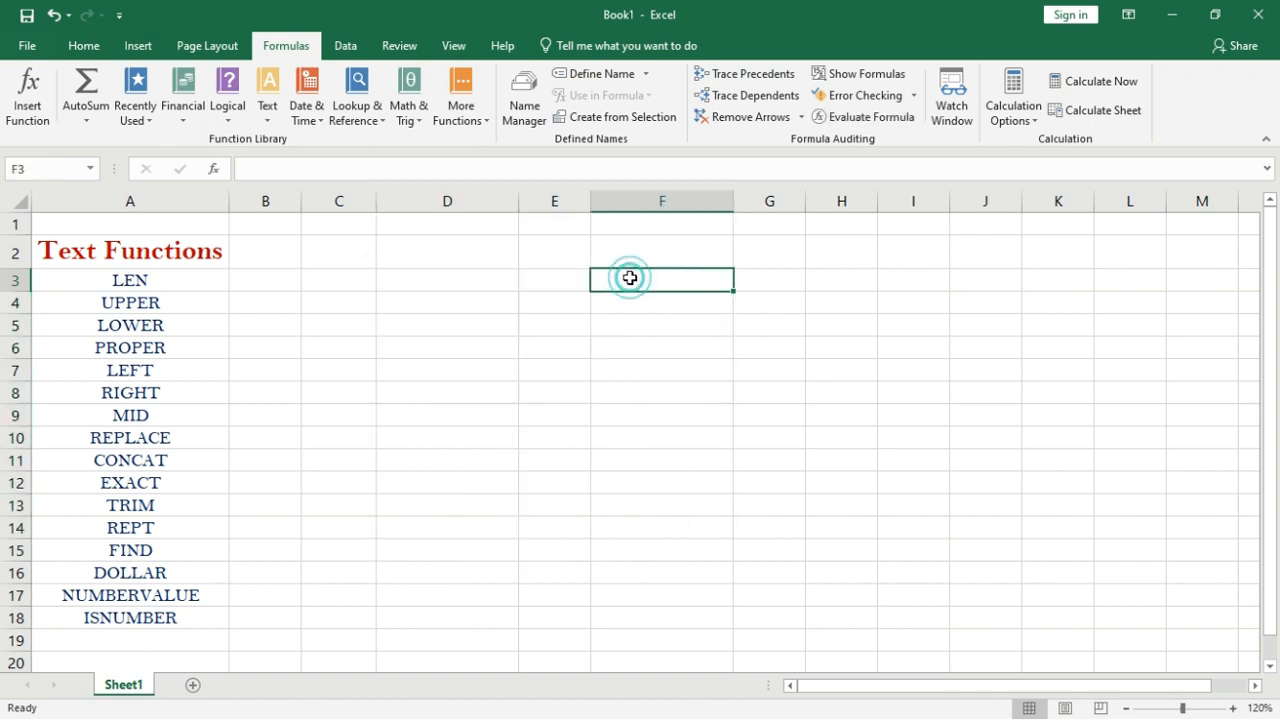
type("honesty i")
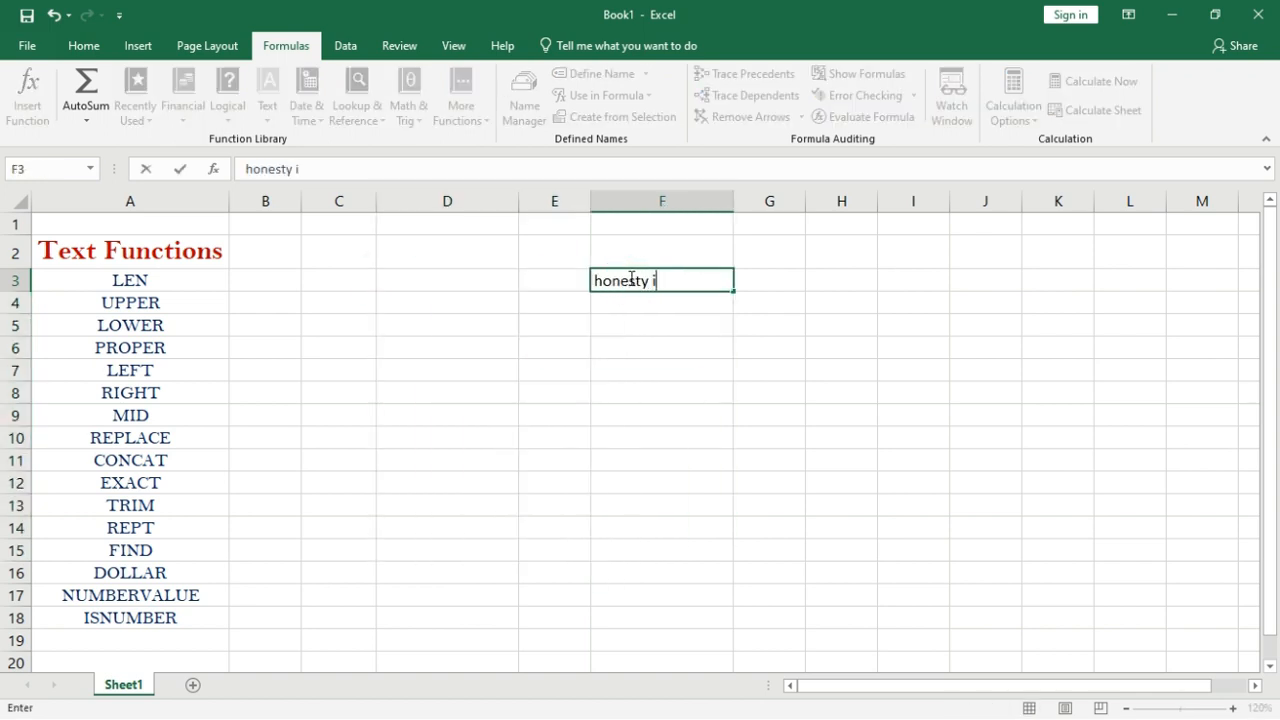
type("s the best policy")
key("Return")
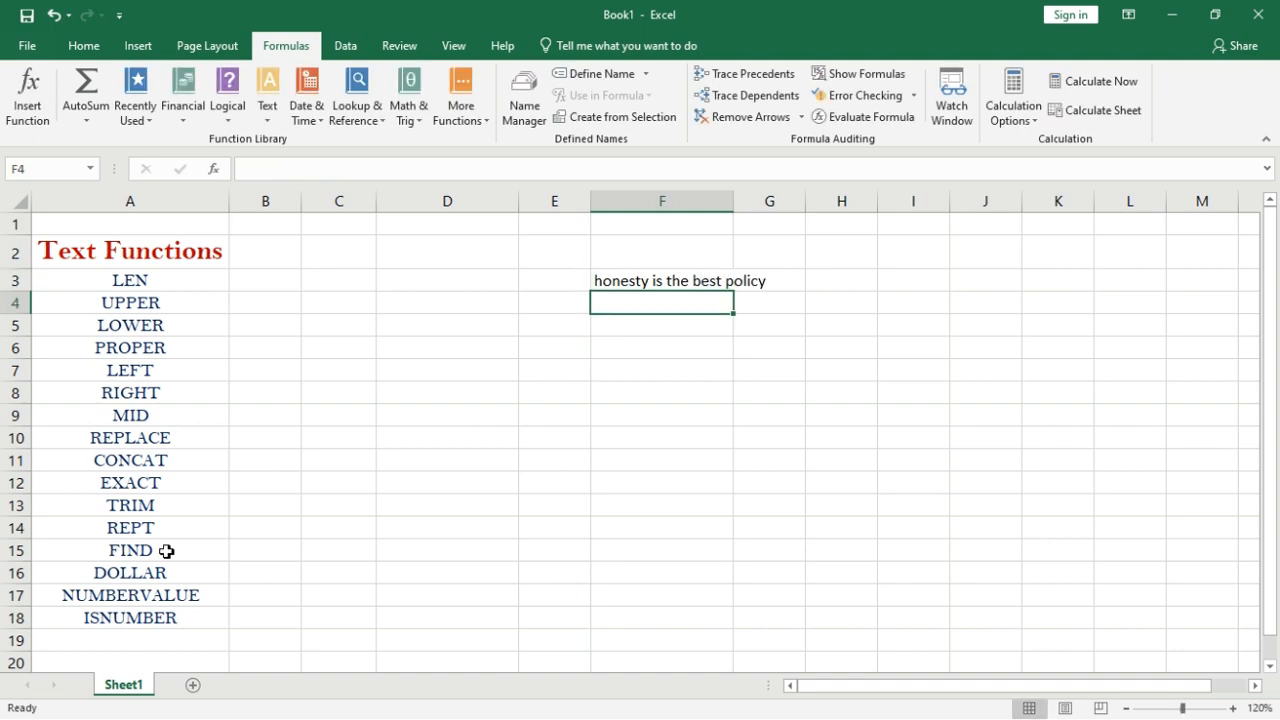
Enter =FIND("best",F3) in D15, returning 16.
left_click(465, 543)
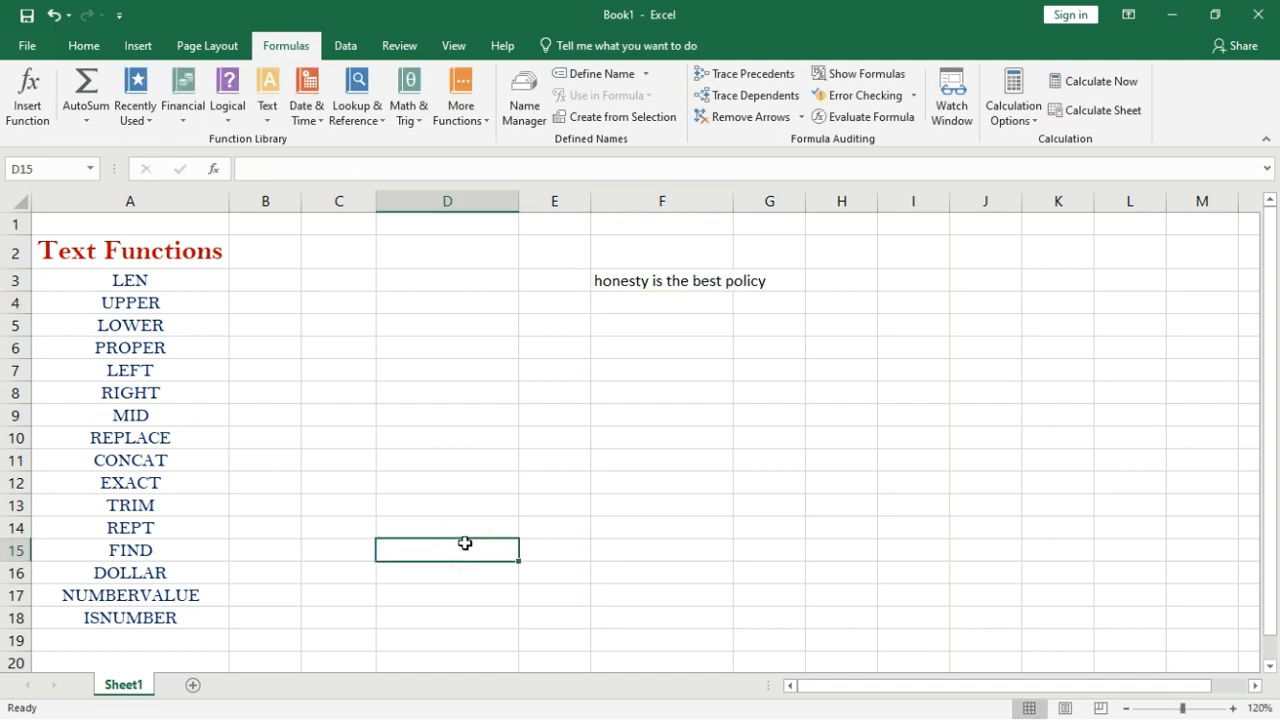
type("=find(")
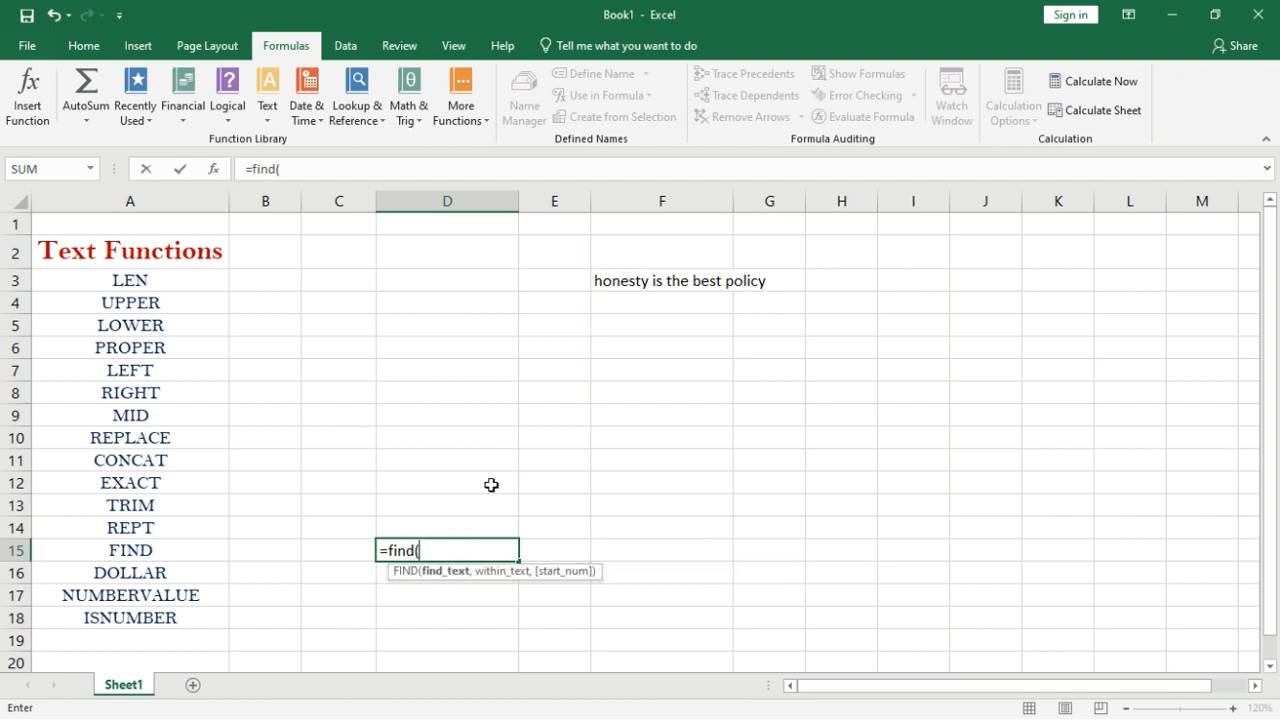
type("\"best\",")
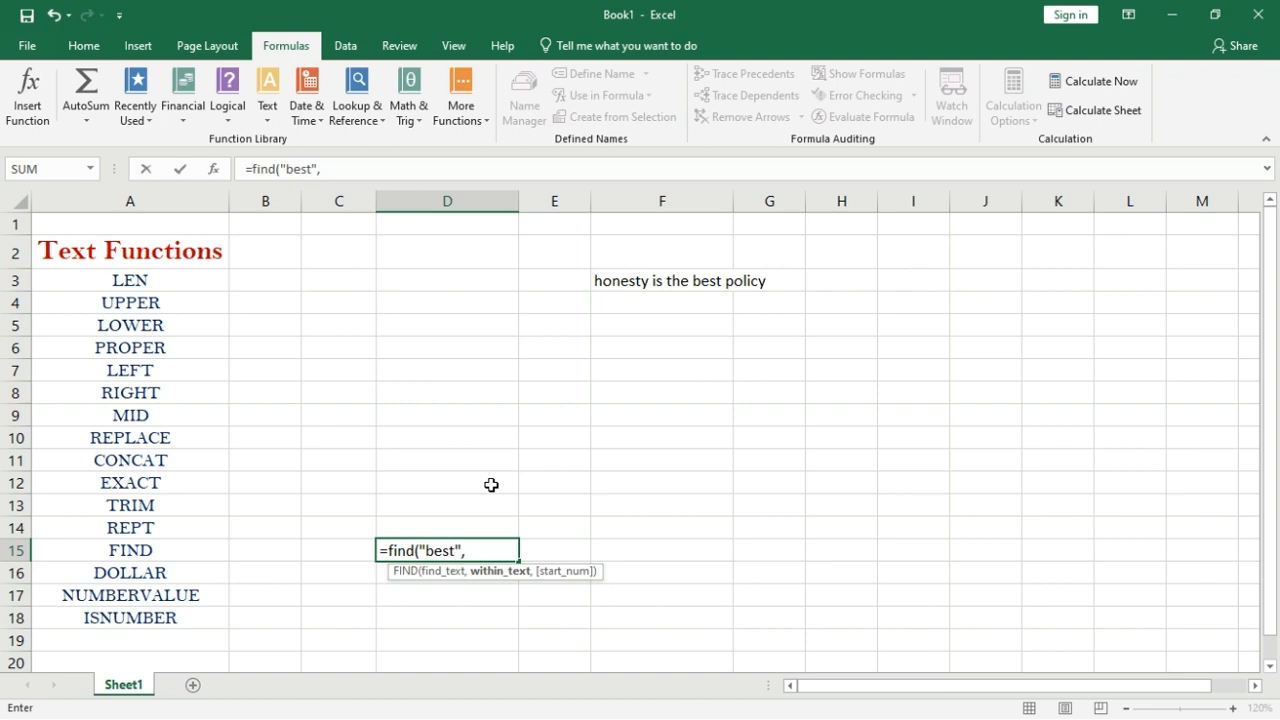
left_click(647, 281)
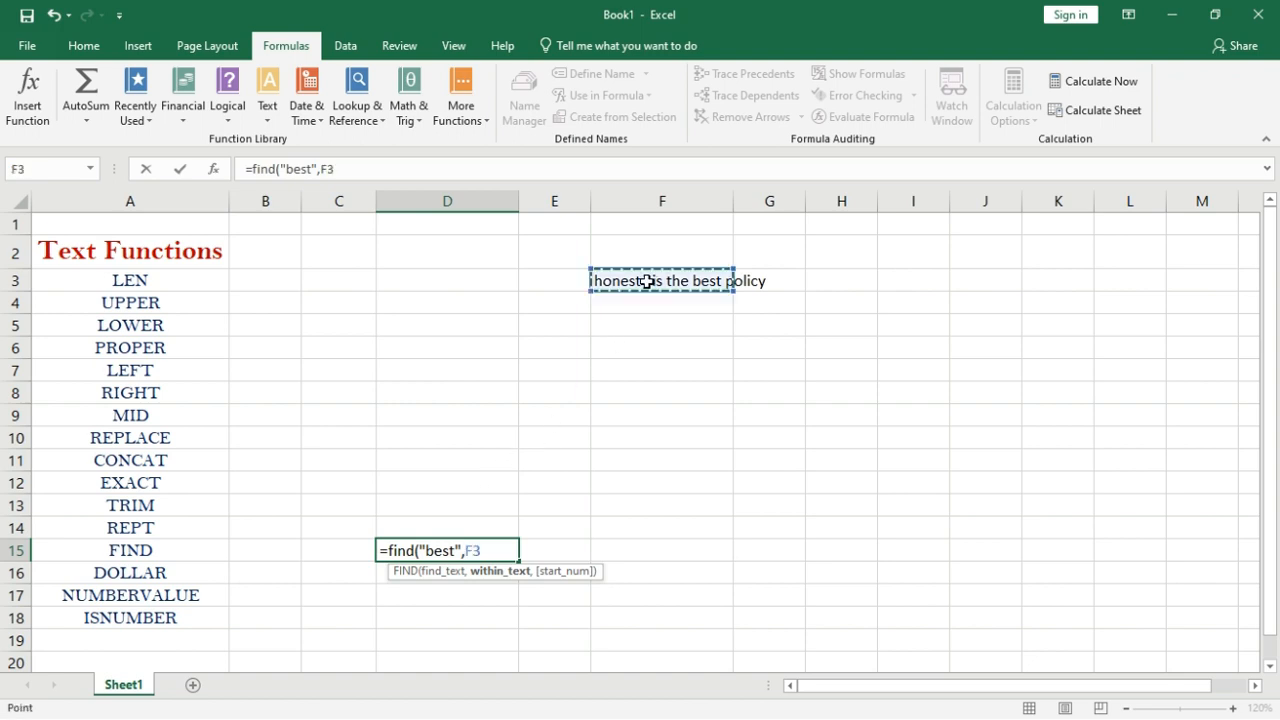
type(")")
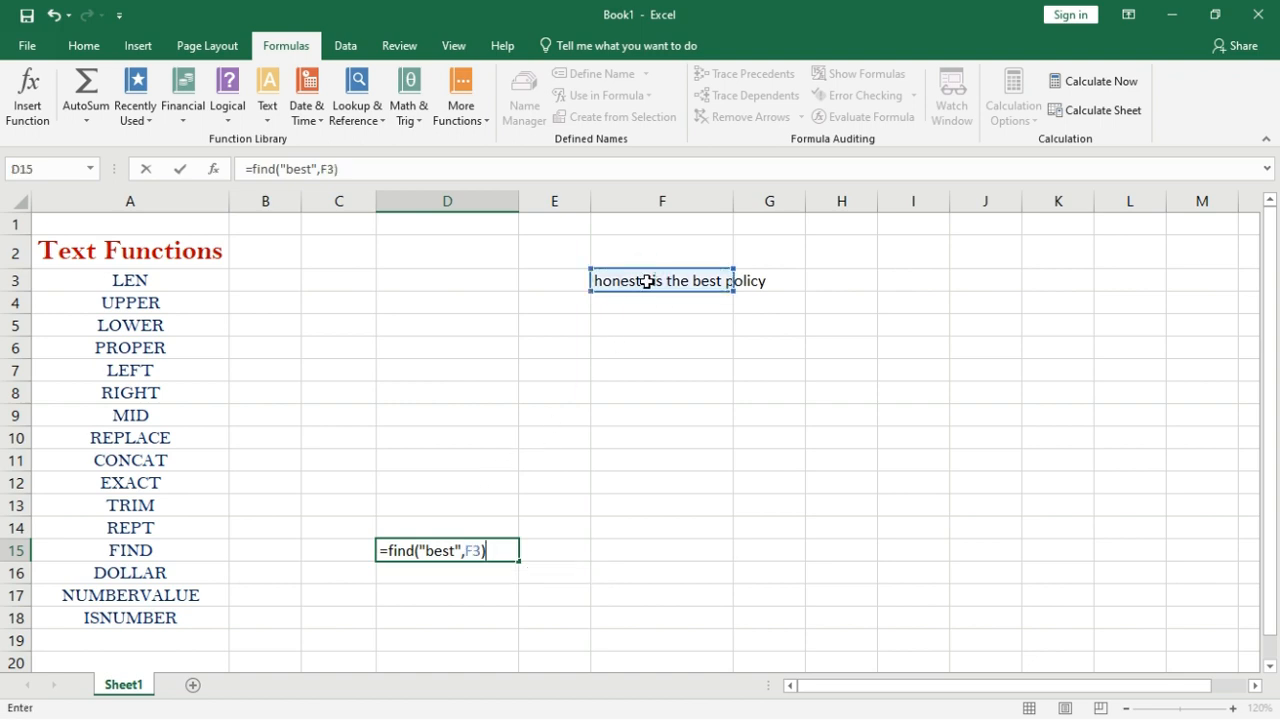
key("Return")
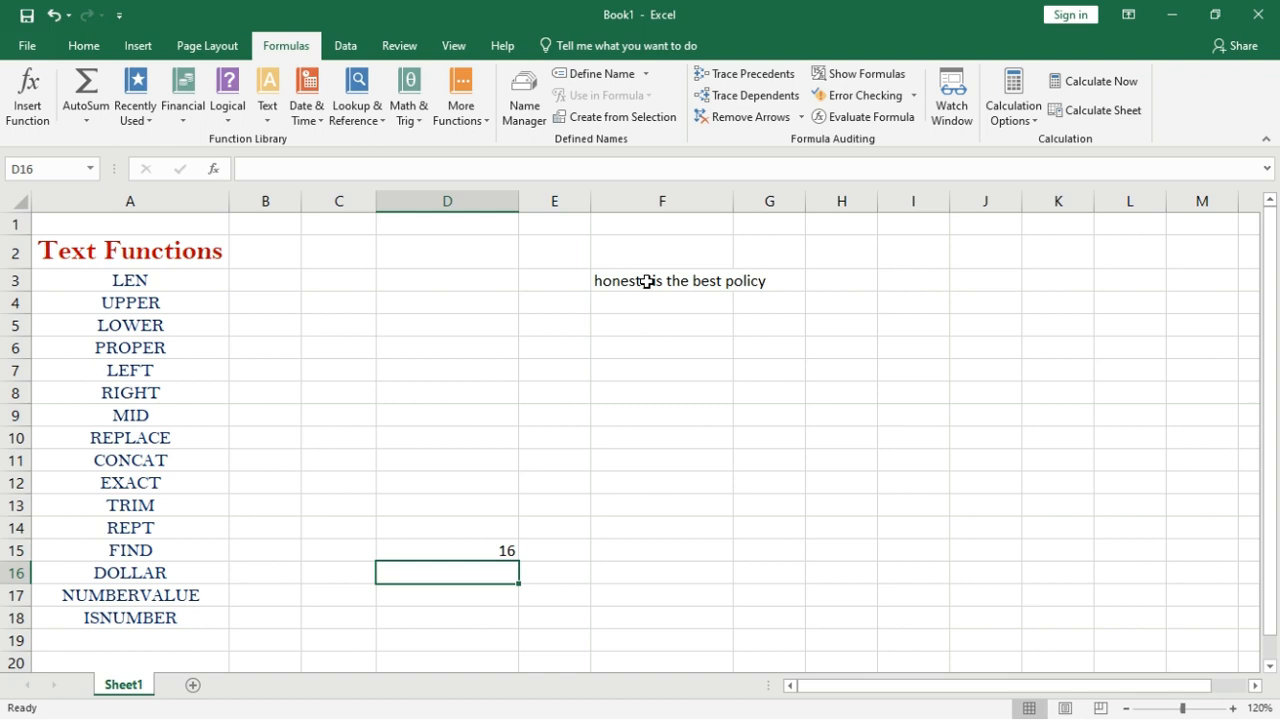
left_click(497, 543)
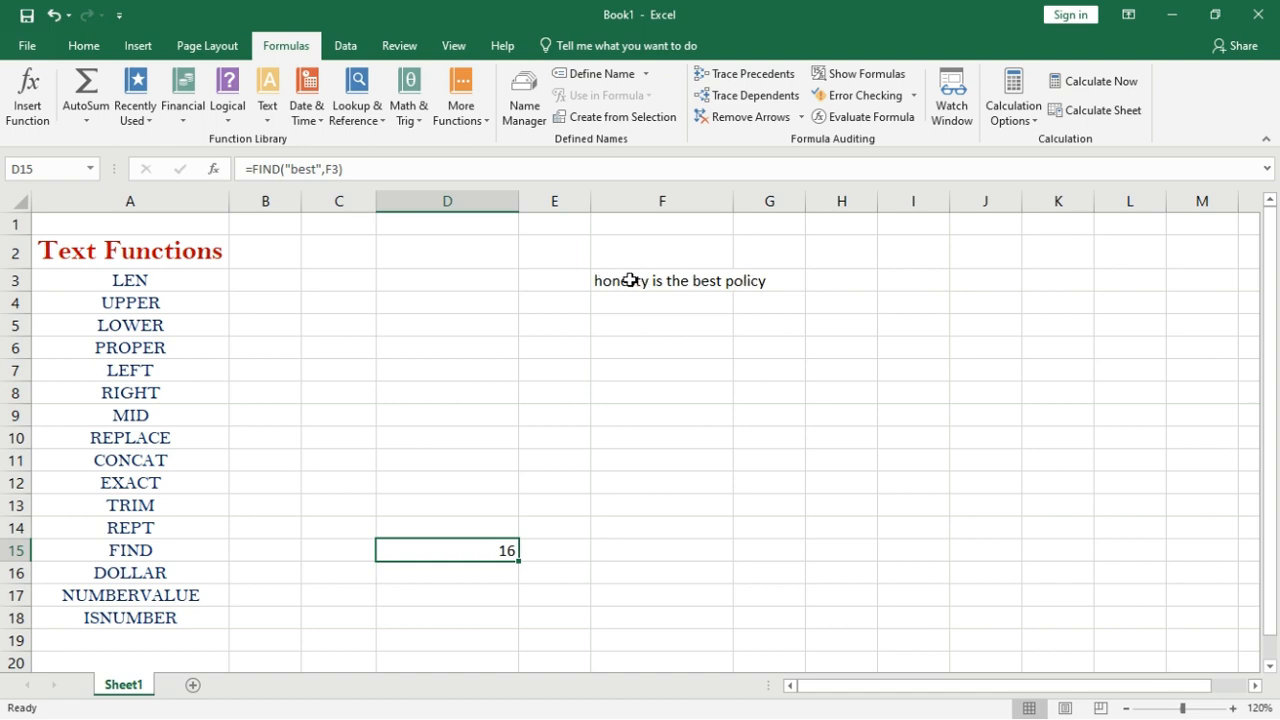
Change D15's search text from "best" to "o", returning 2.
double_click(492, 550)
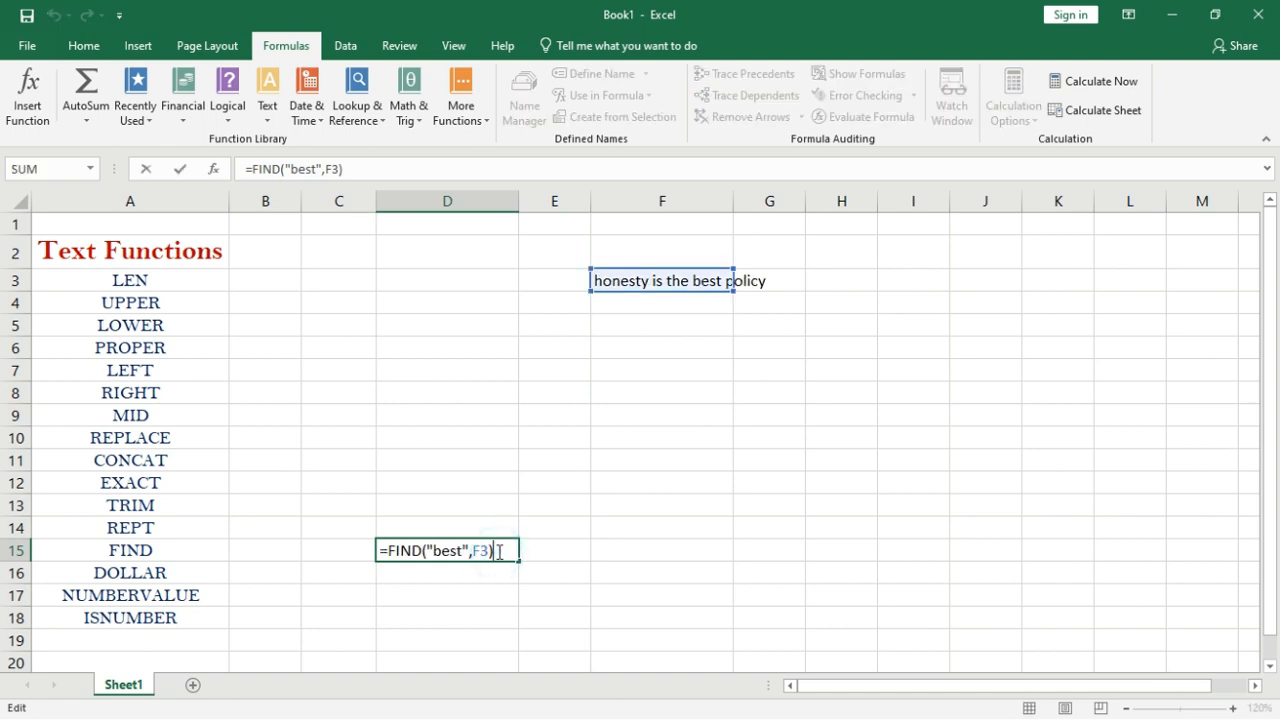
left_click(486, 550)
left_click(462, 549)
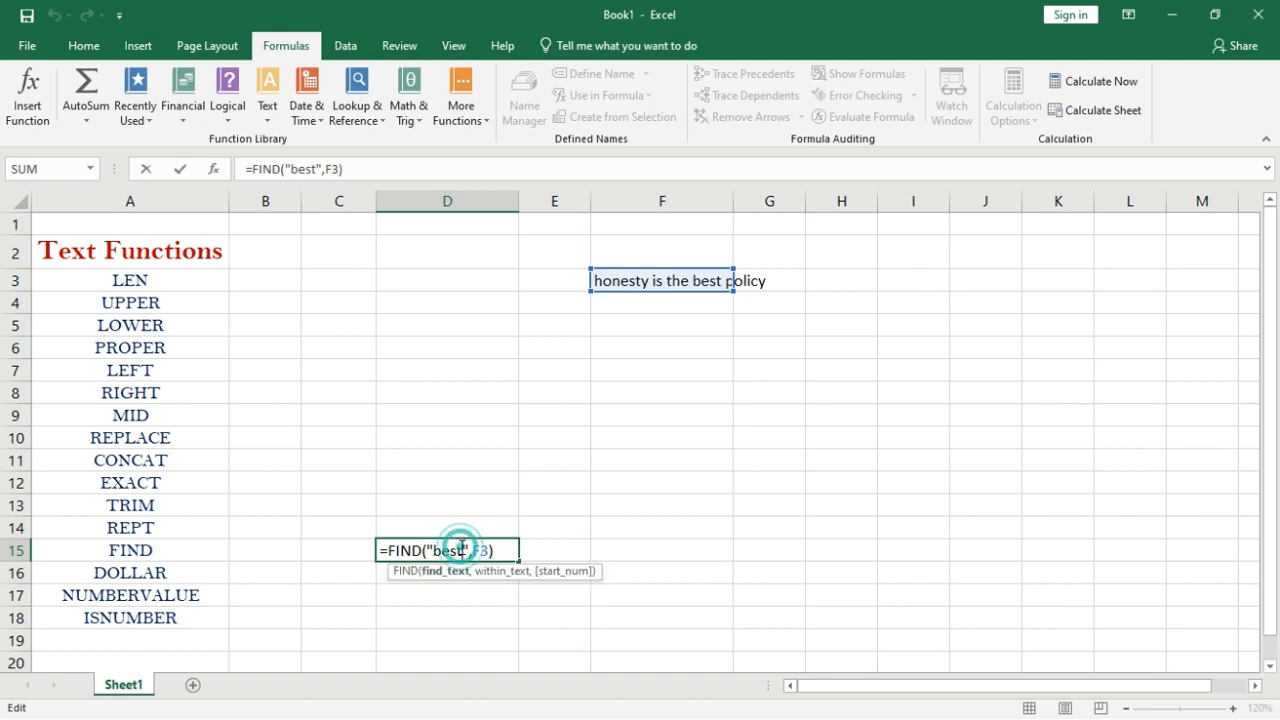
key("BackSpace")
key("BackSpace")
key("BackSpace")
key("BackSpace")
type("o")
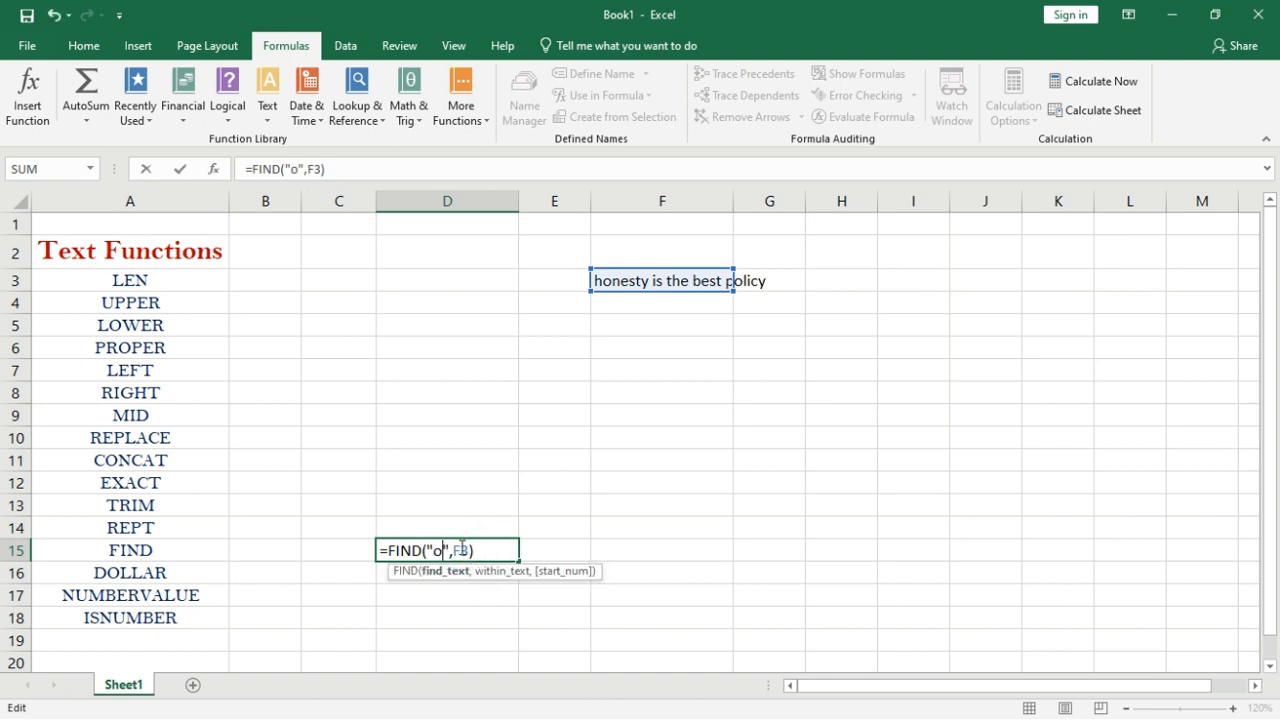
key("Return")
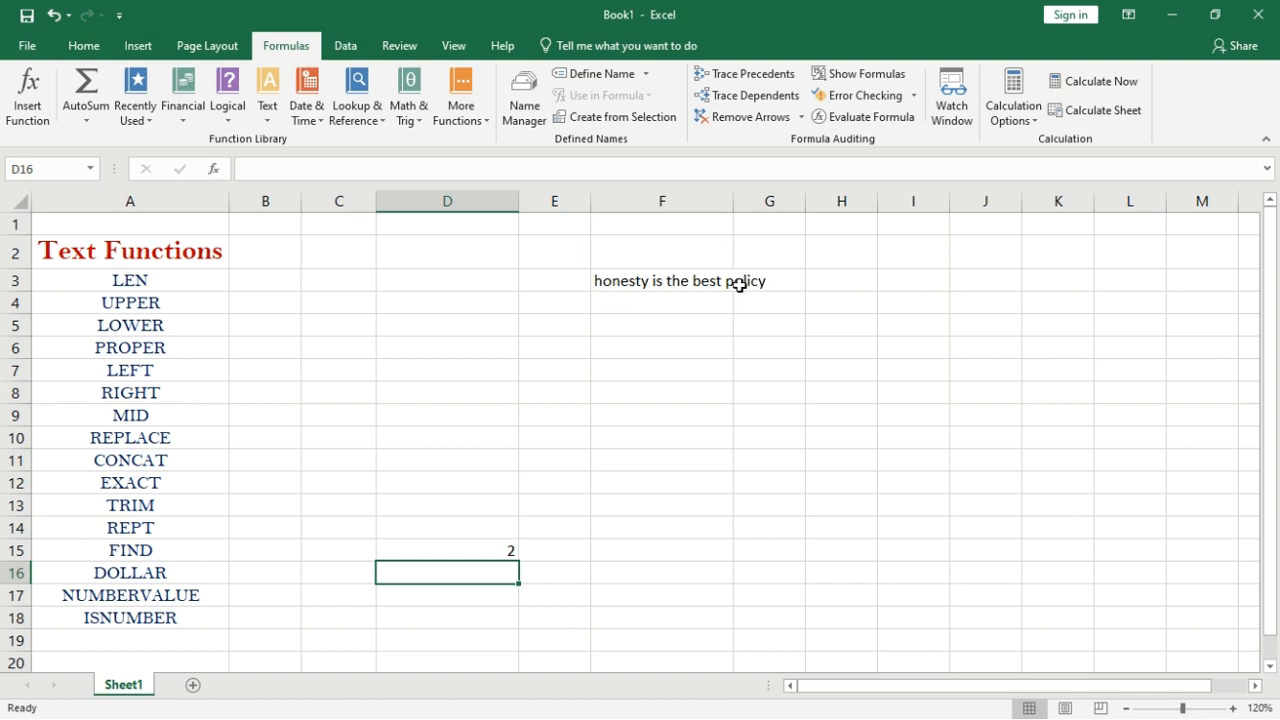
Add start position 5 to make =FIND("o",F3,5), returning 22.
double_click(427, 550)
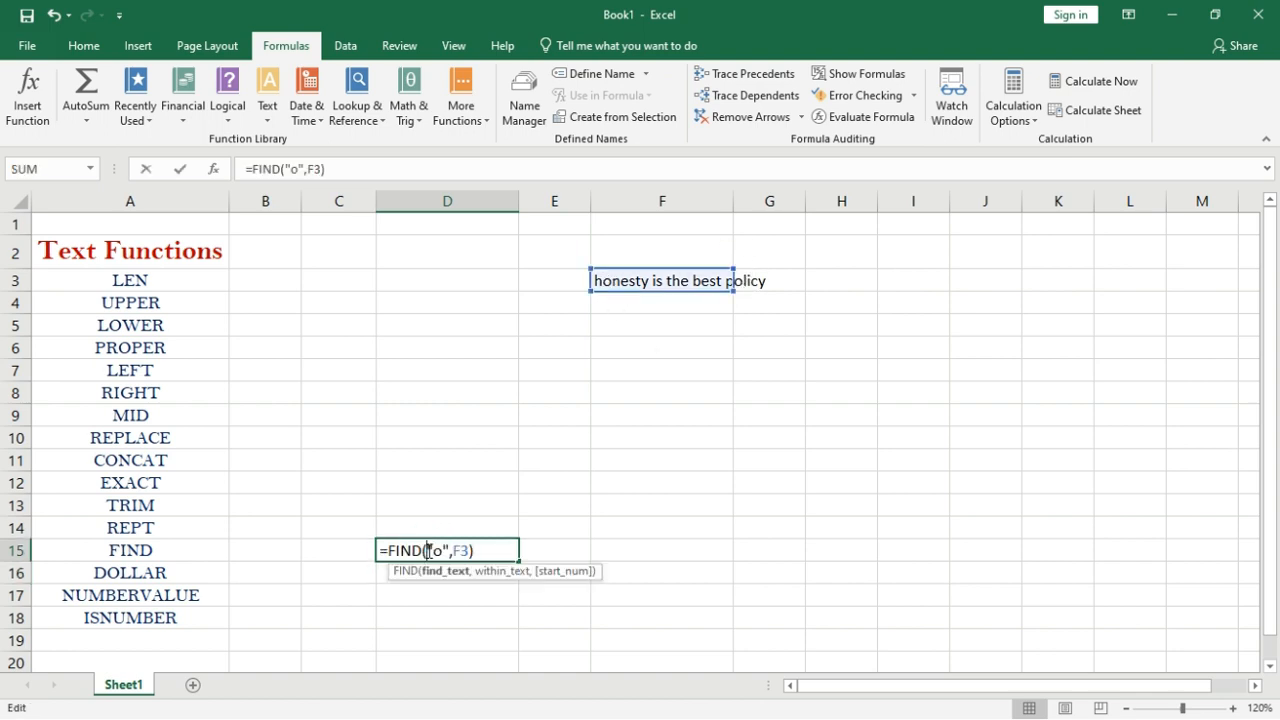
left_click(470, 551)
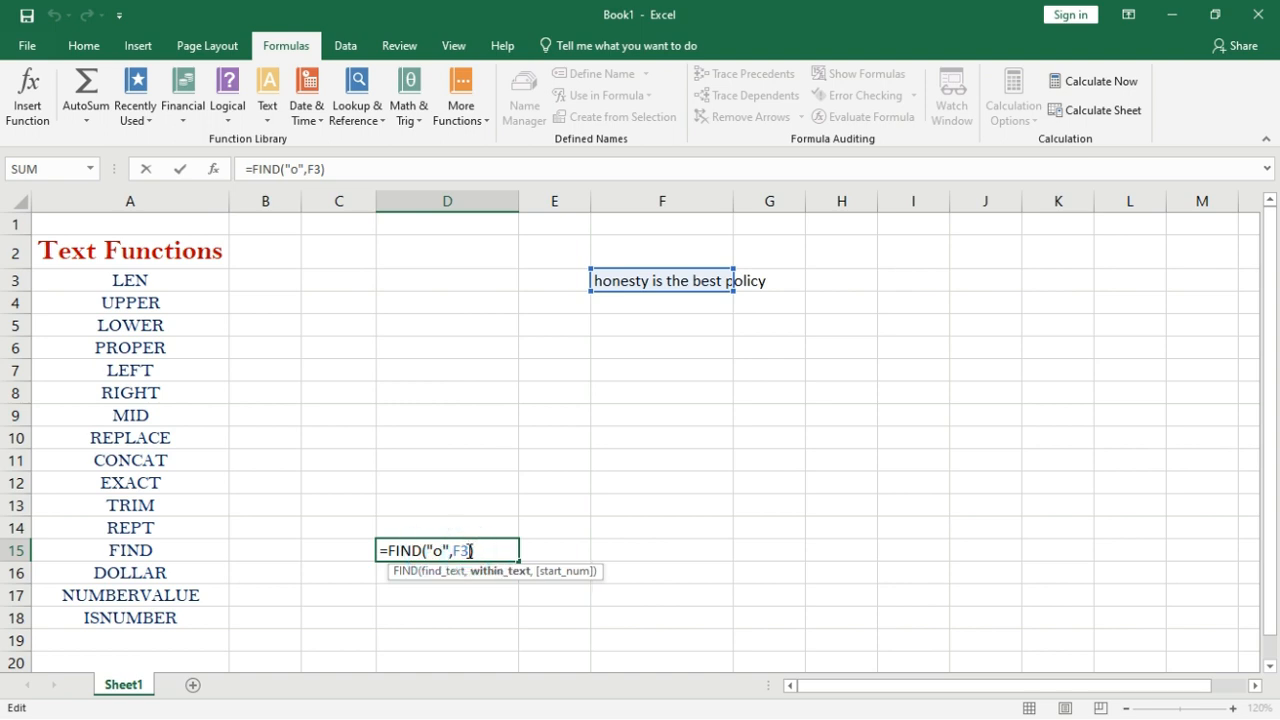
type(",")
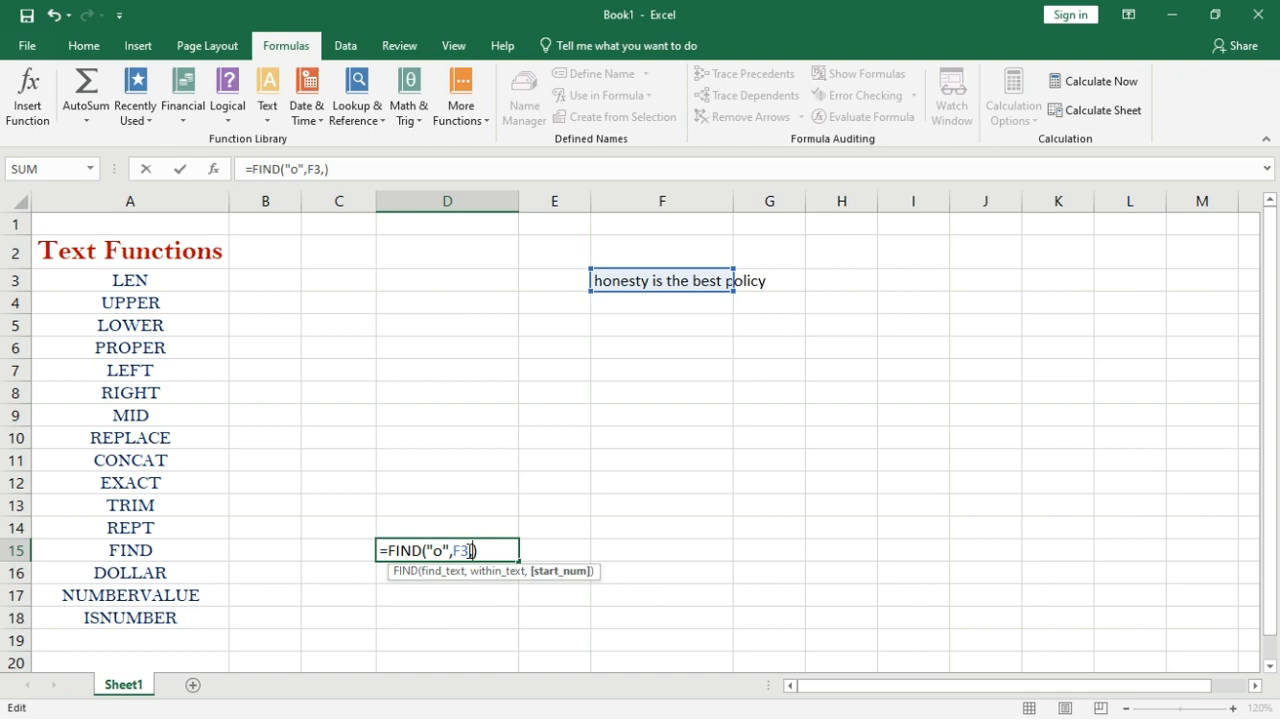
type("5")
key("Return")
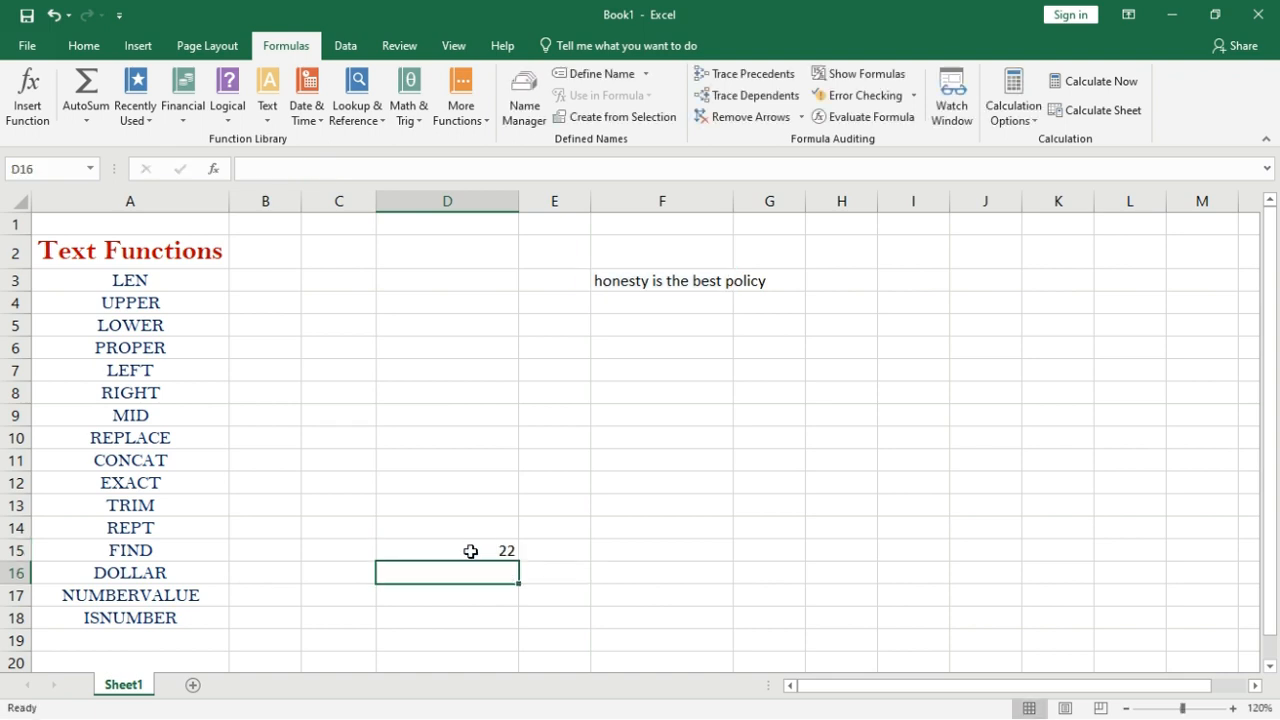
left_click(476, 552)
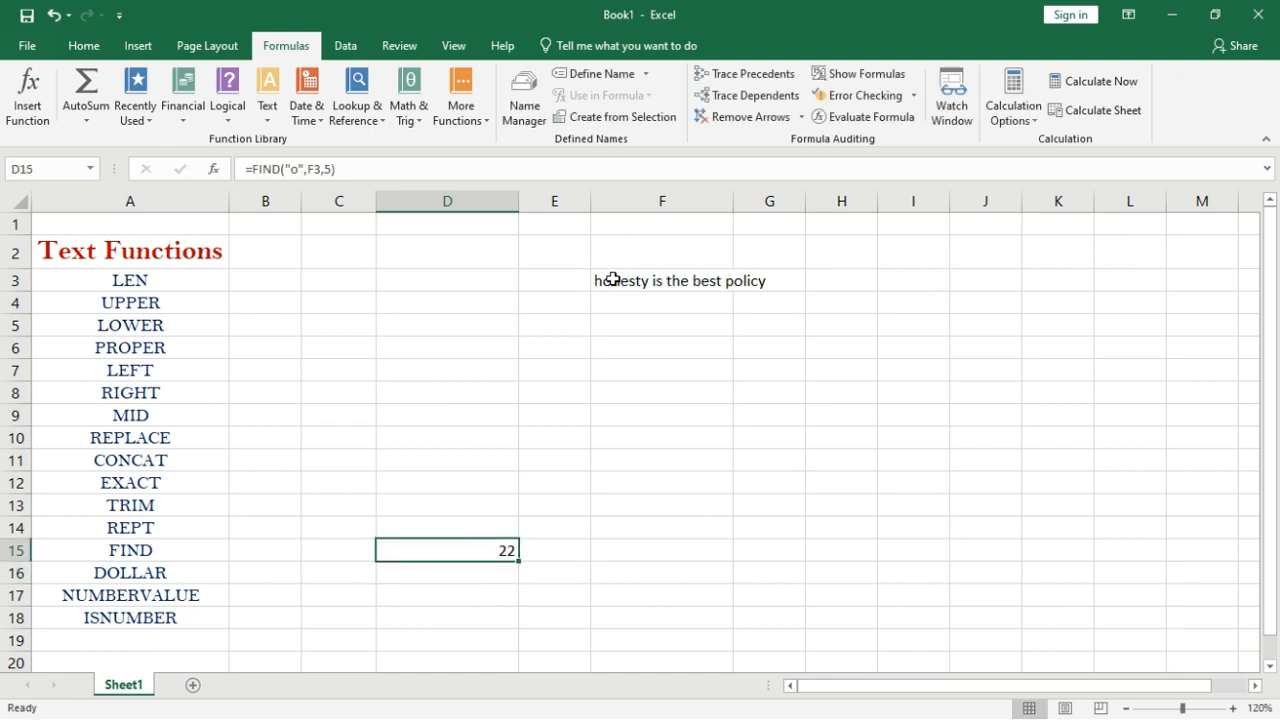
left_click(742, 282)
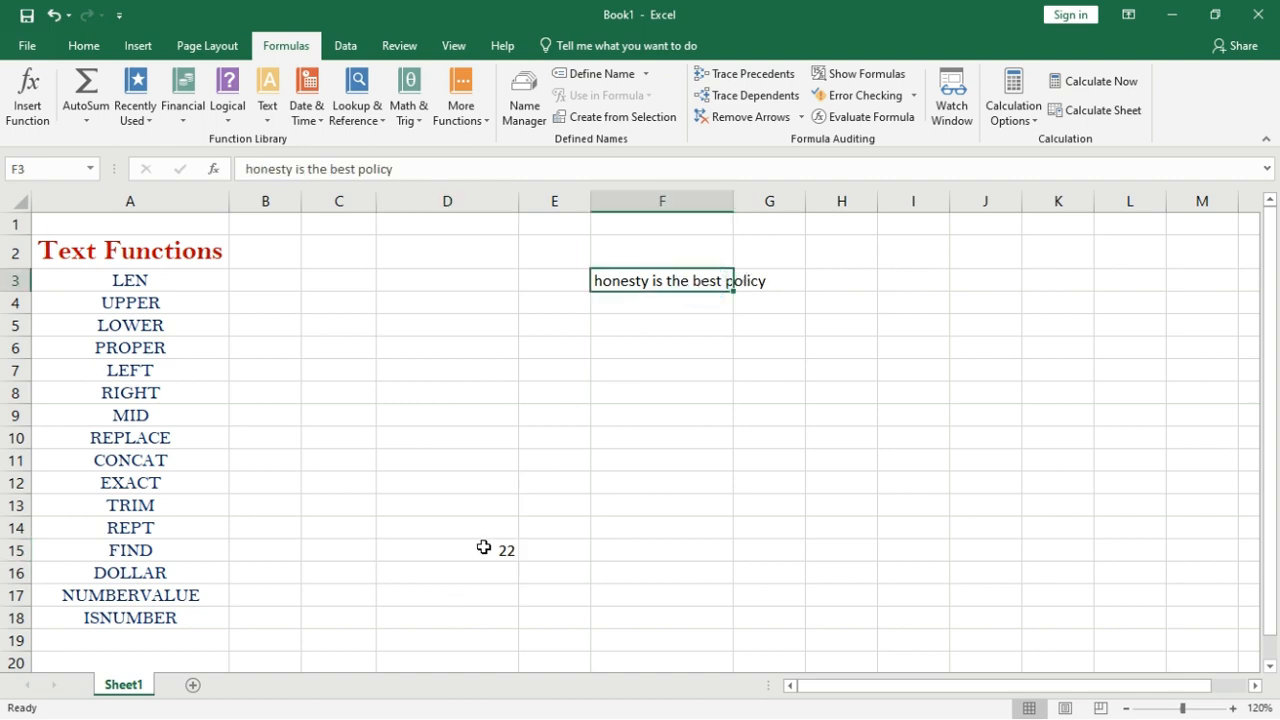
left_click(460, 573)
Enter =DOLLAR(450,2) in D16 to display ₹450.00.
type("=dolla")
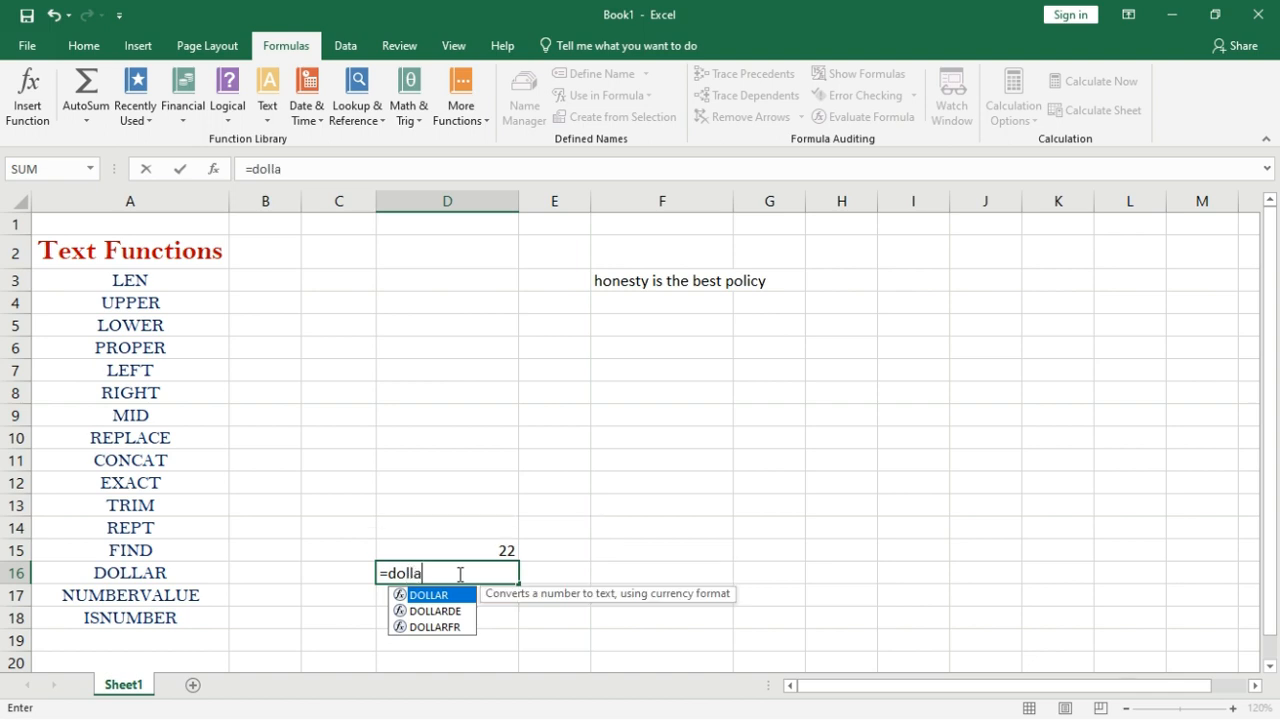
type("r(")
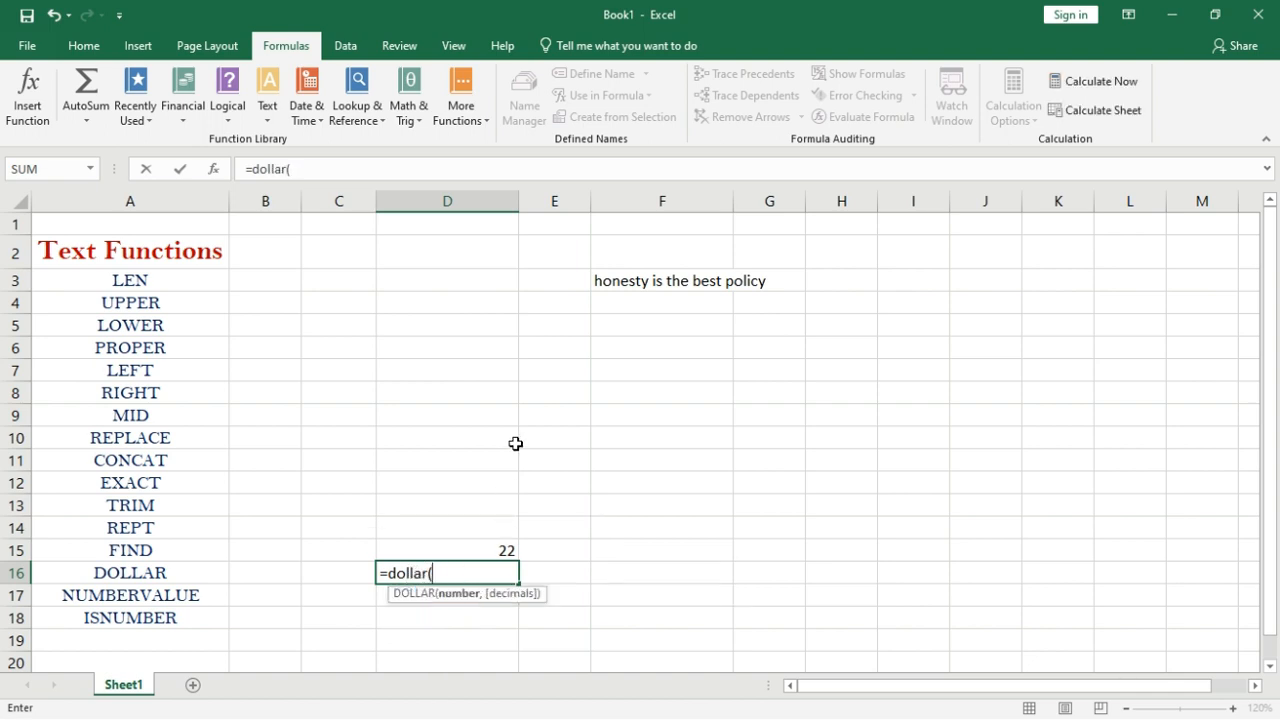
type("450,")
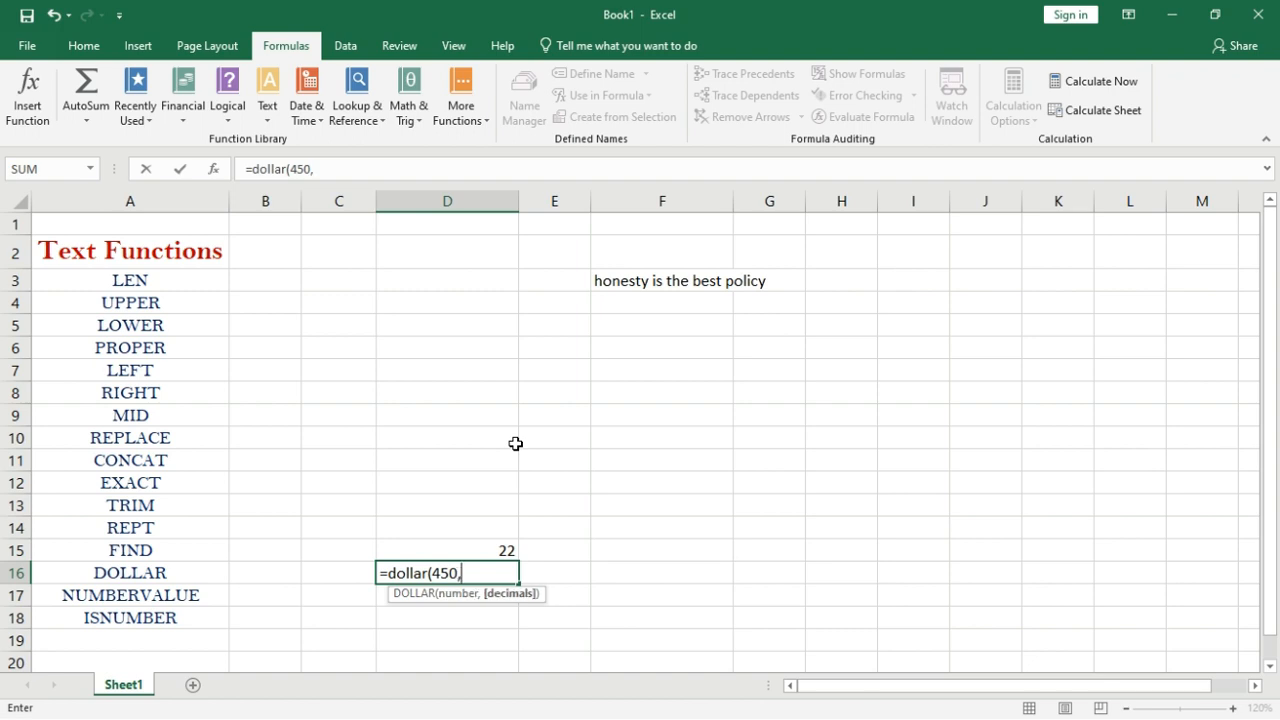
type("2)")
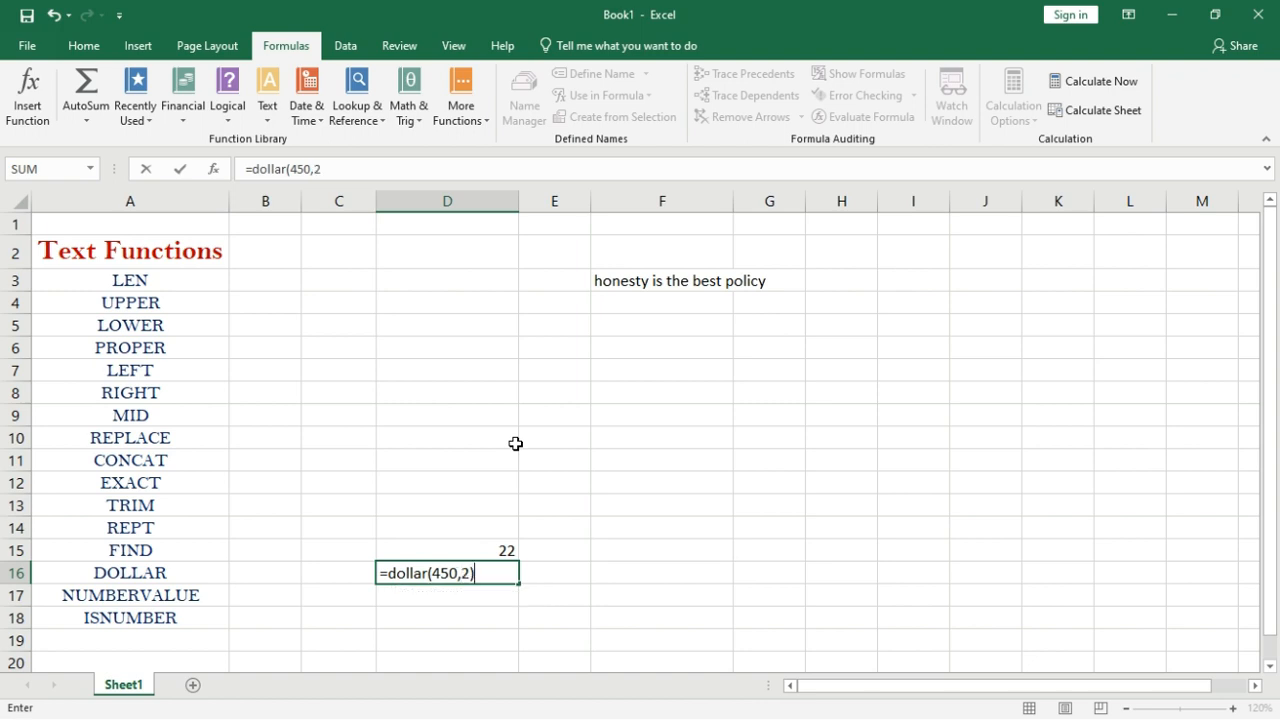
key("Return")
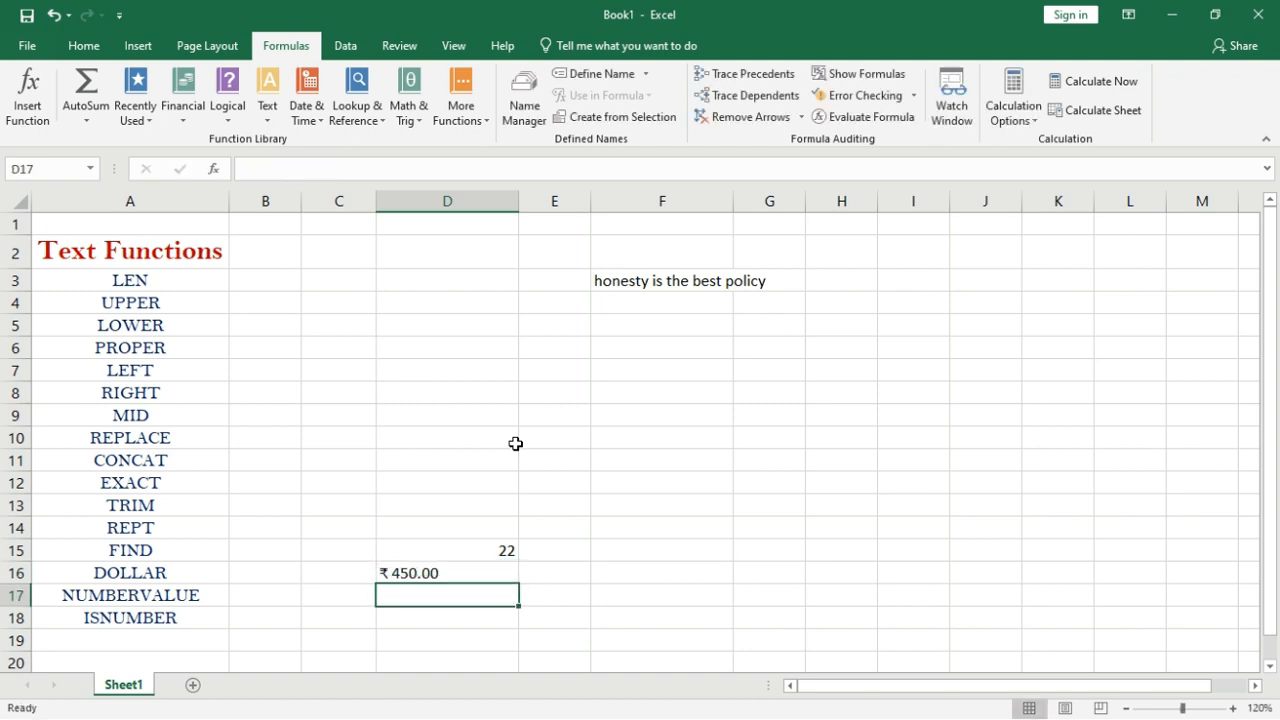
left_click(447, 570)
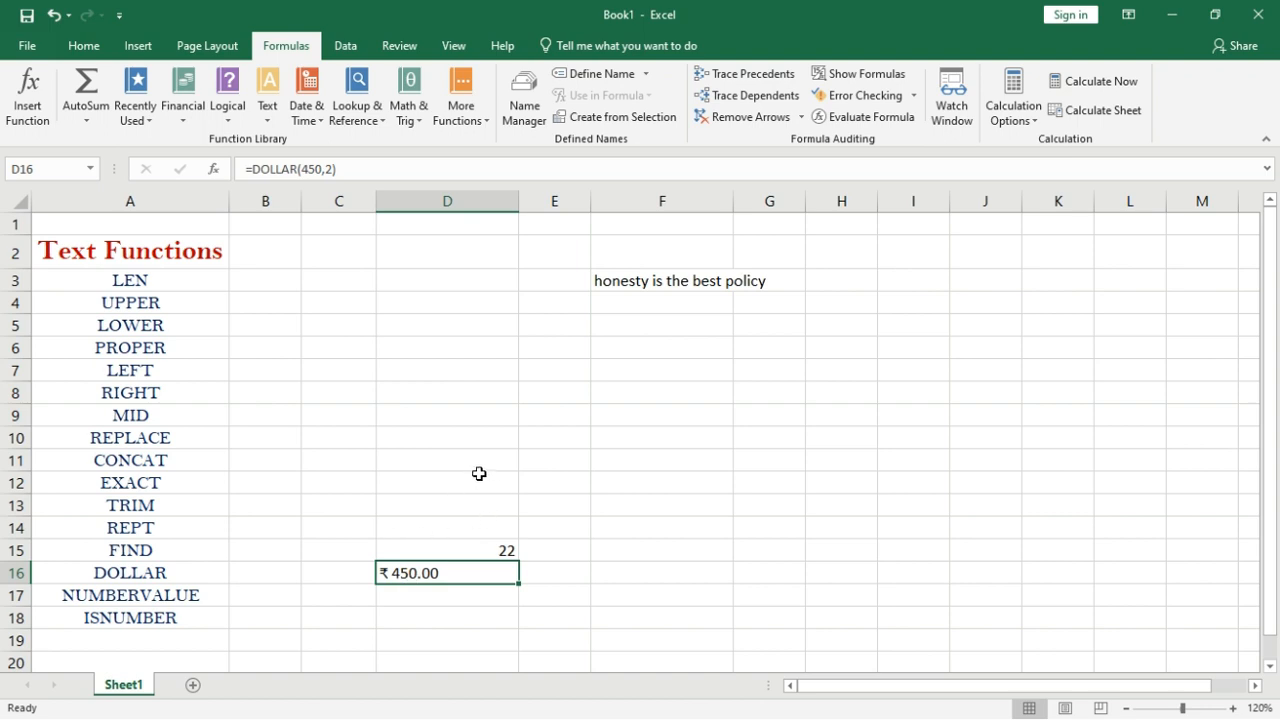
left_click(403, 573)
left_click(420, 590)
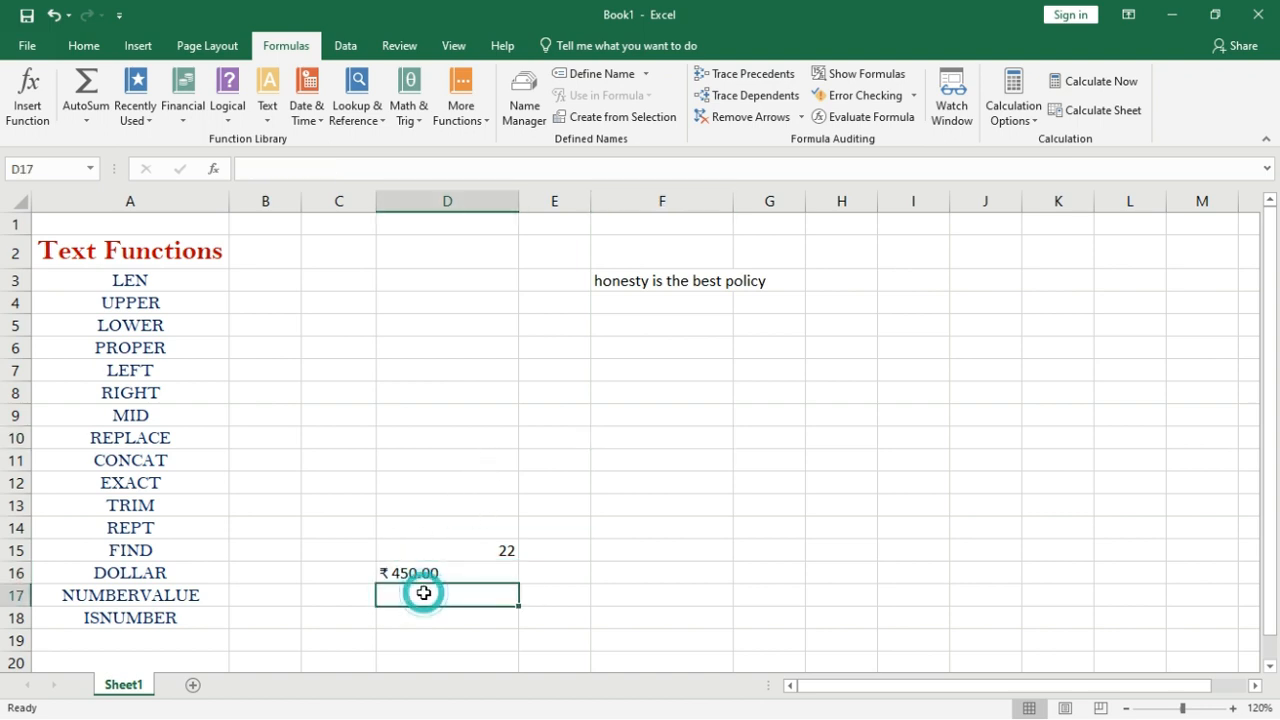
left_click(663, 436)
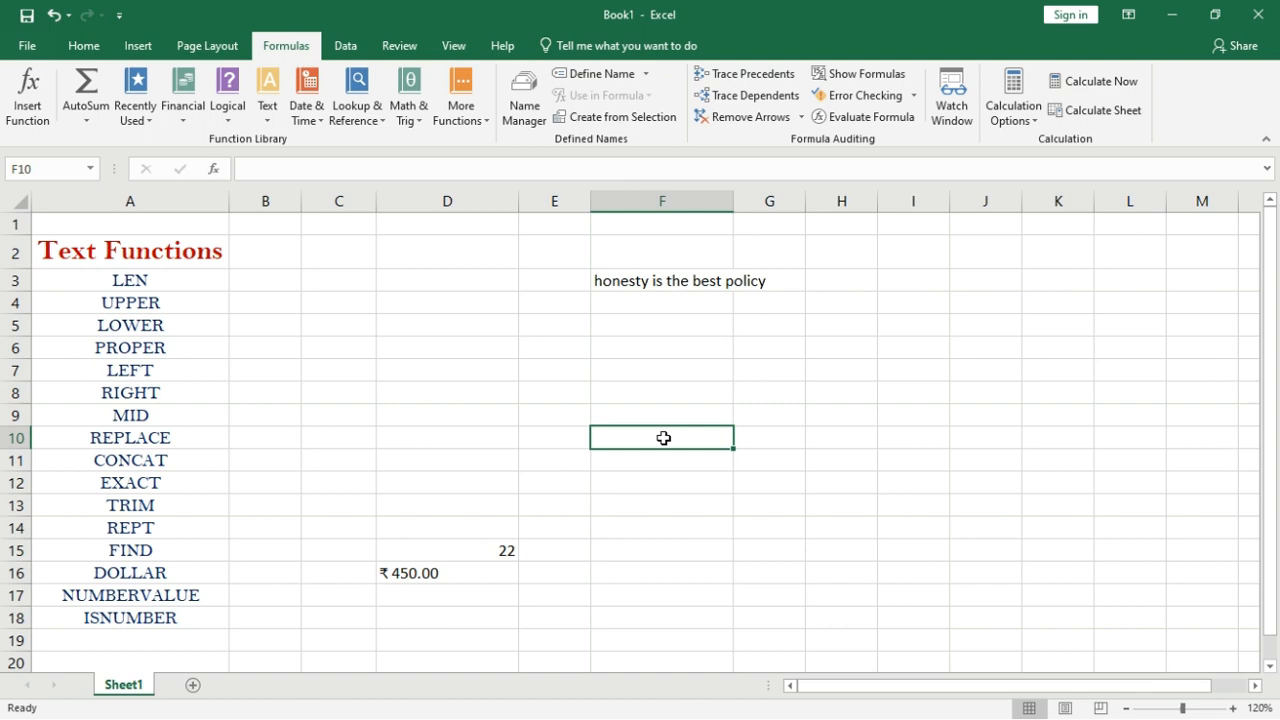
Store 12345 as text in F10 using a leading apostrophe.
type("'12345")
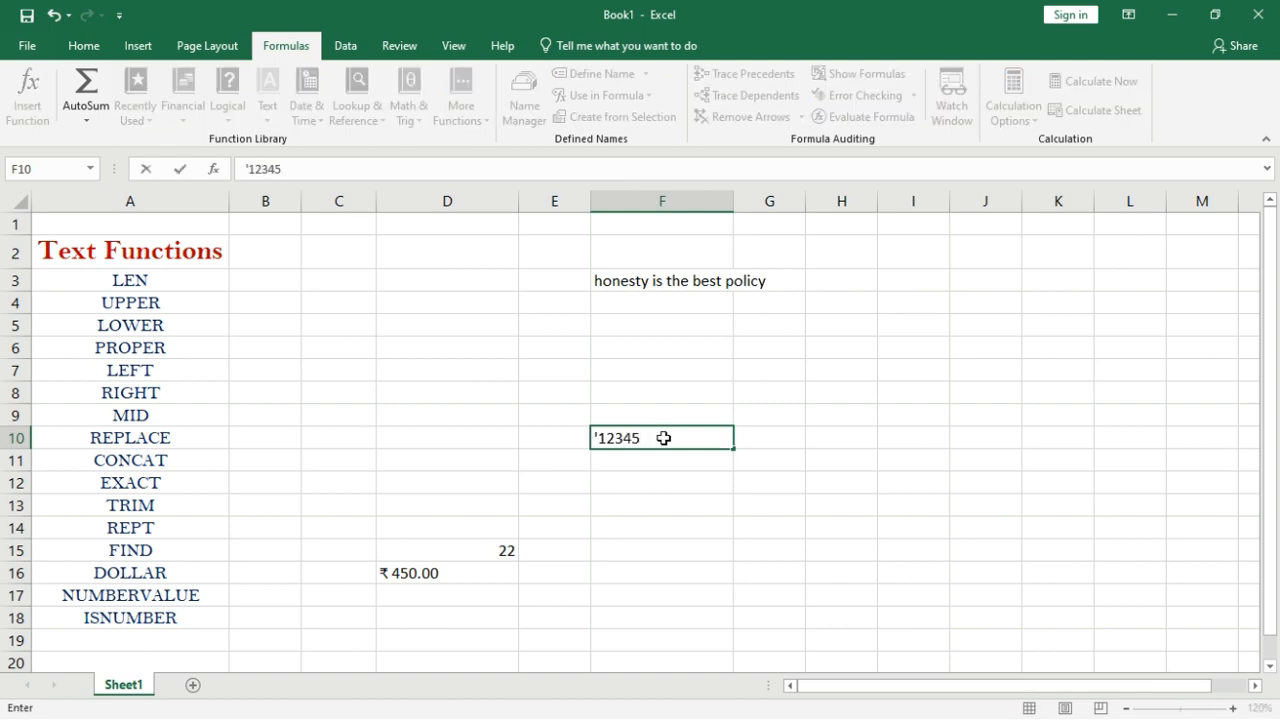
key("Return")
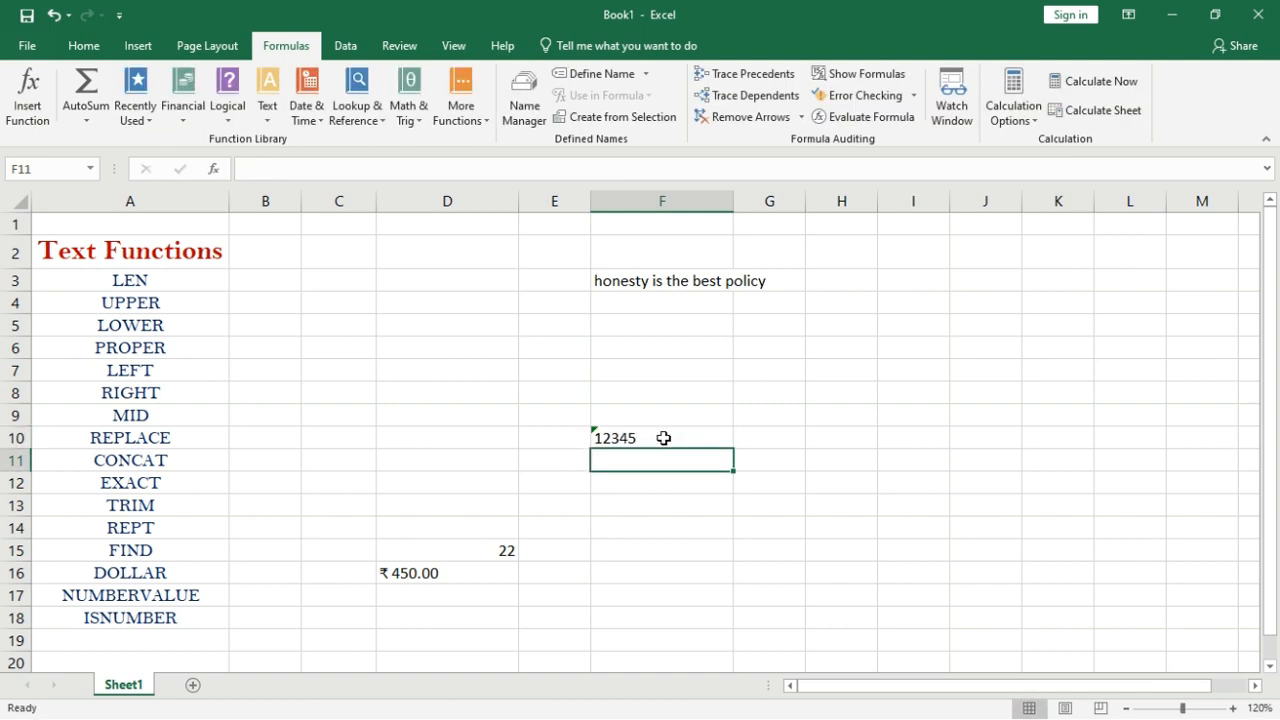
left_click(663, 438)
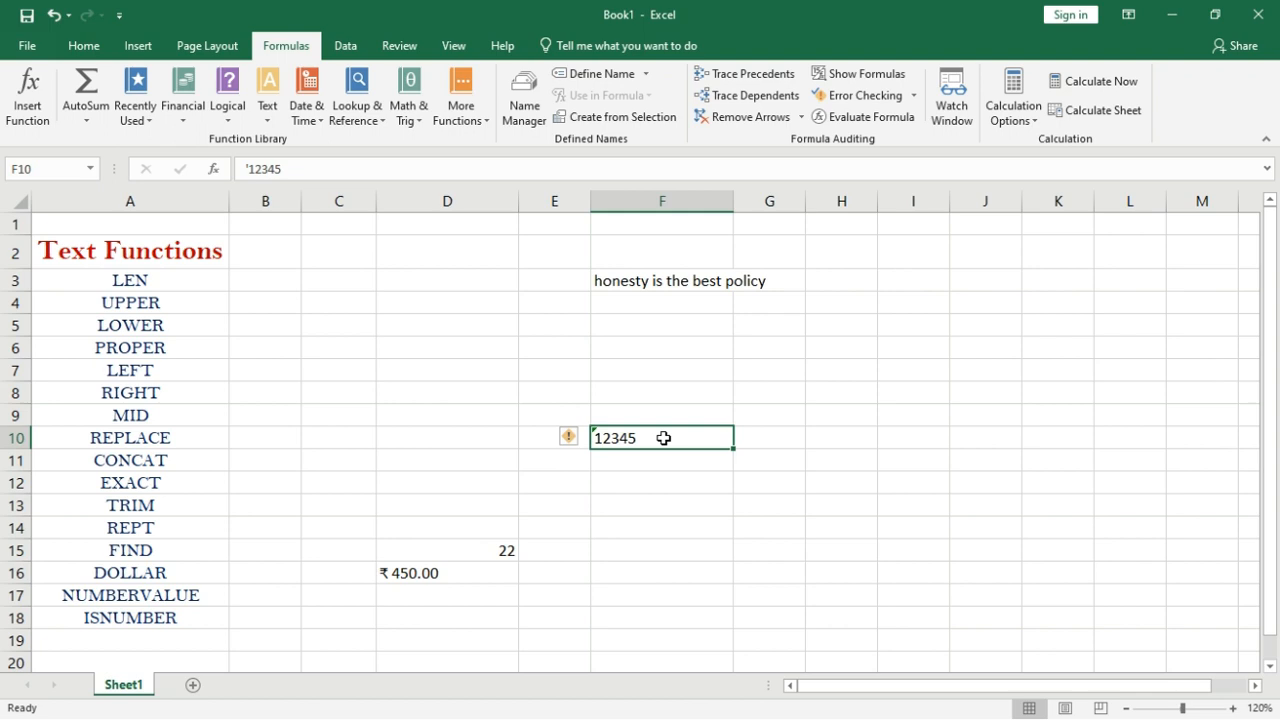
Enter =NUMBERVALUE(F10,3) in D17, showing 12.45.
left_click(446, 597)
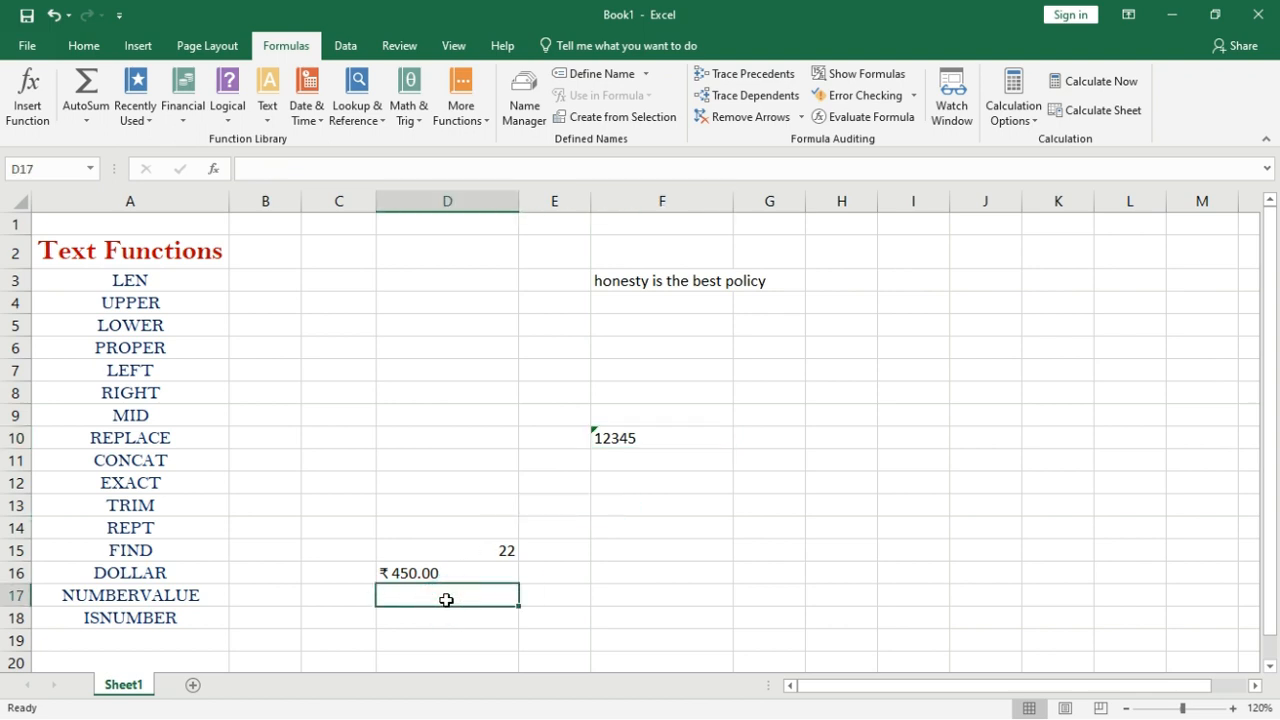
type("=numbe")
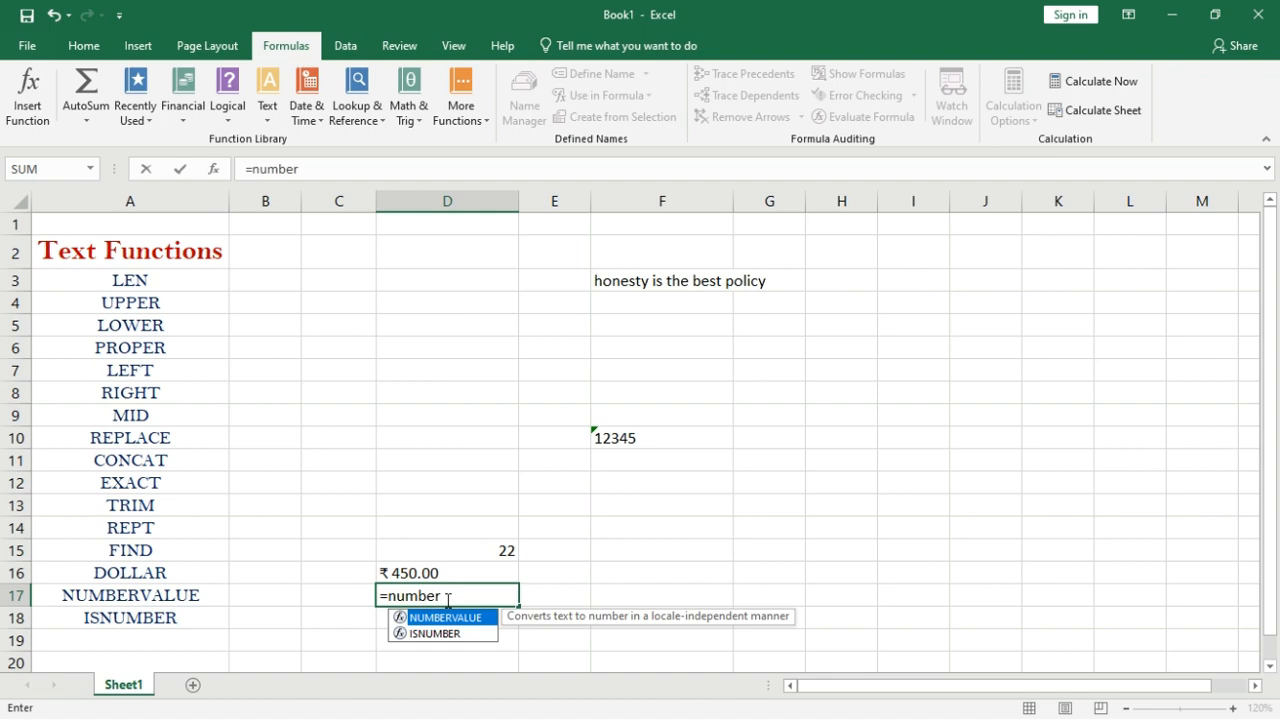
type("r")
key("Tab")
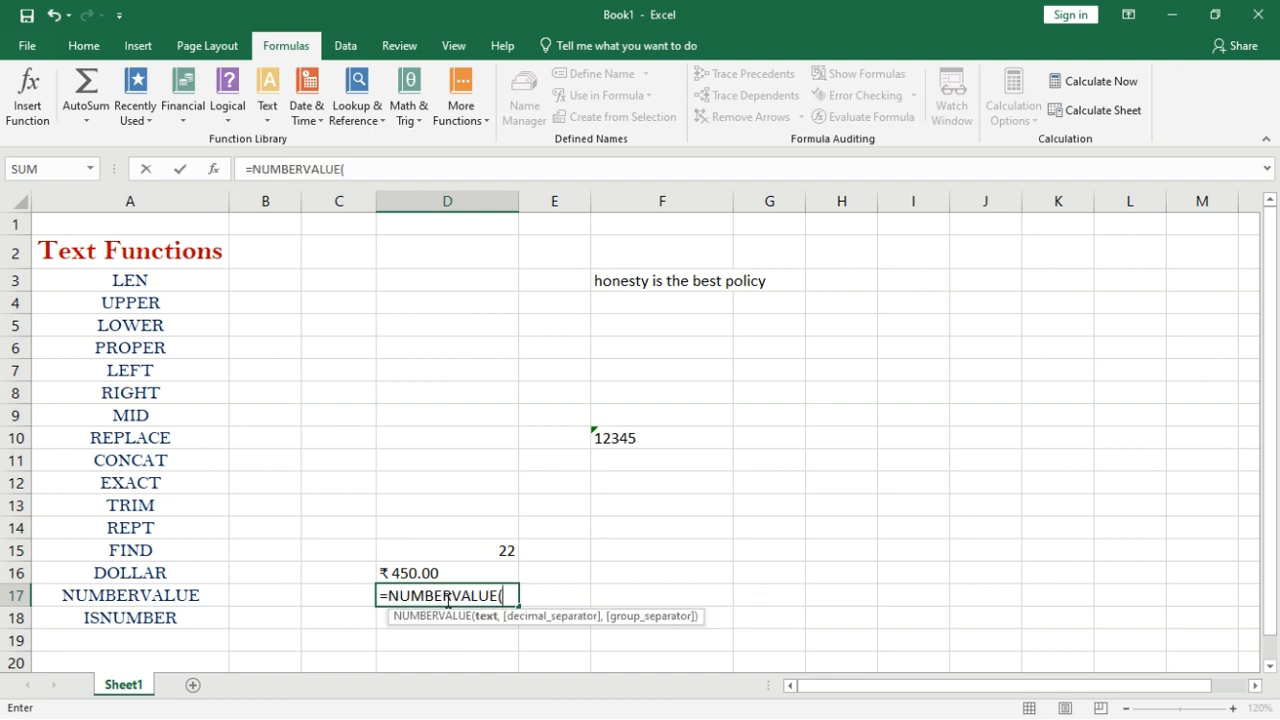
left_click(643, 446)
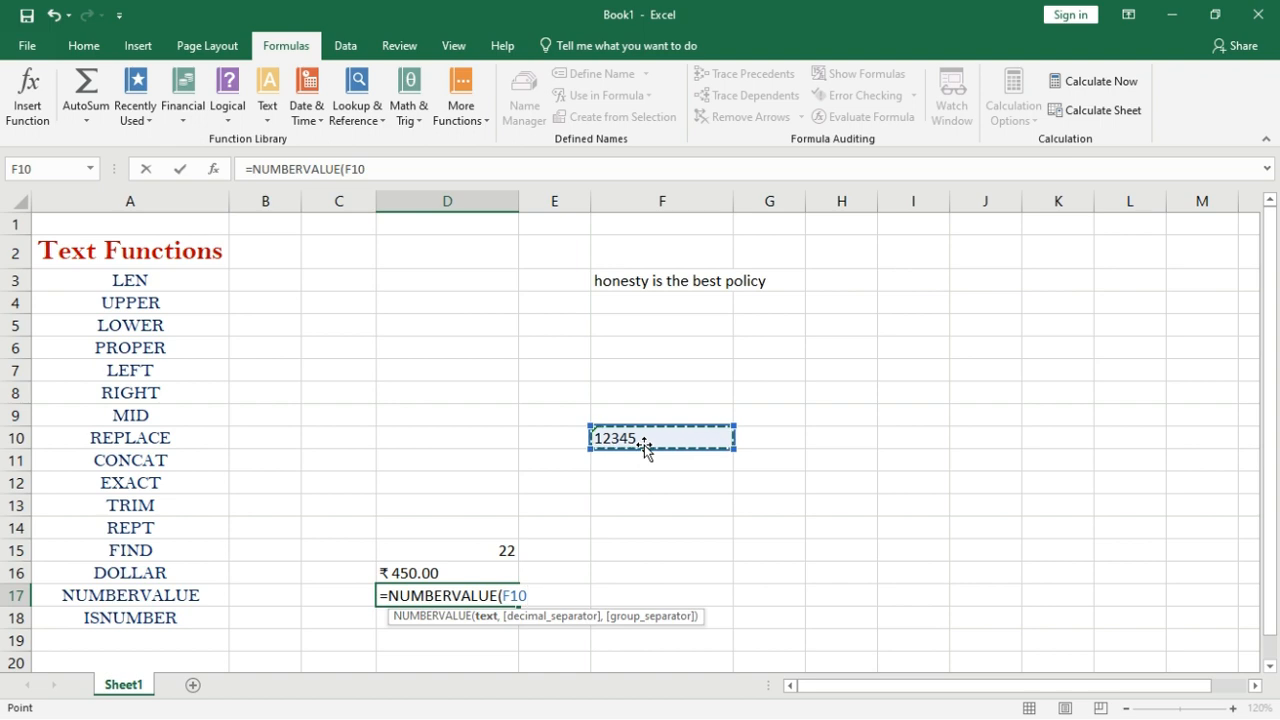
type(",3")
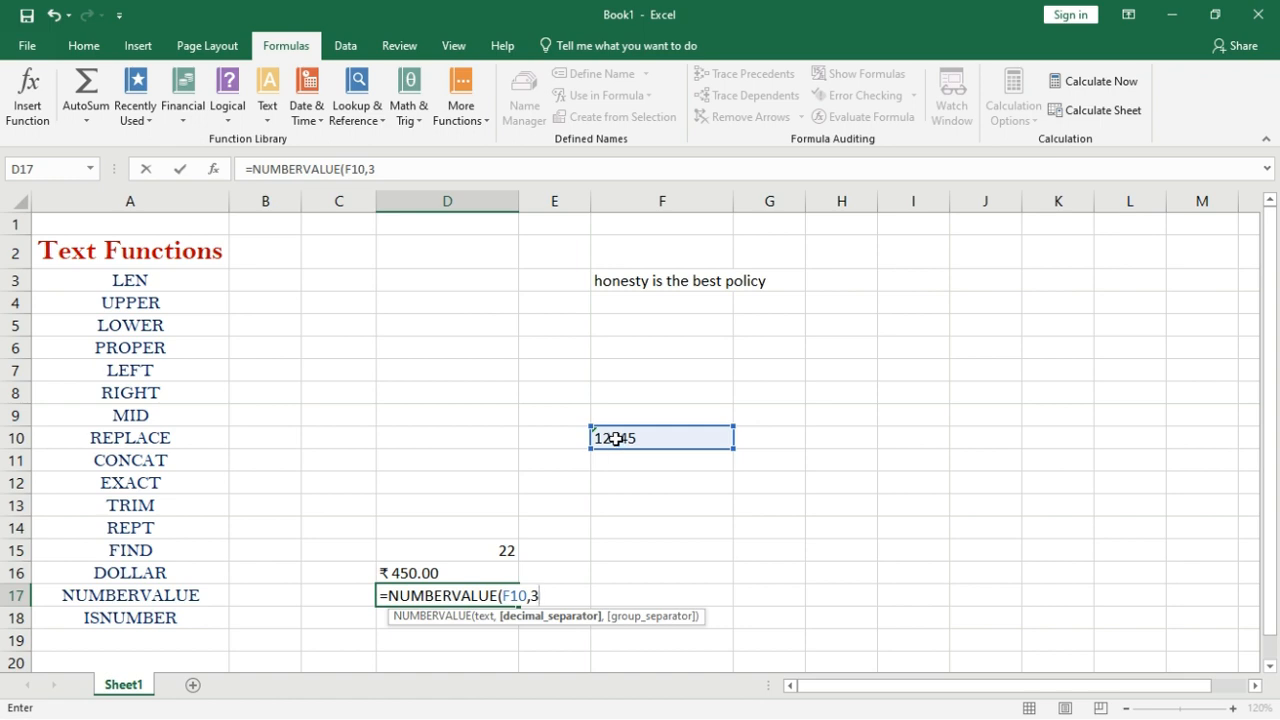
type(")")
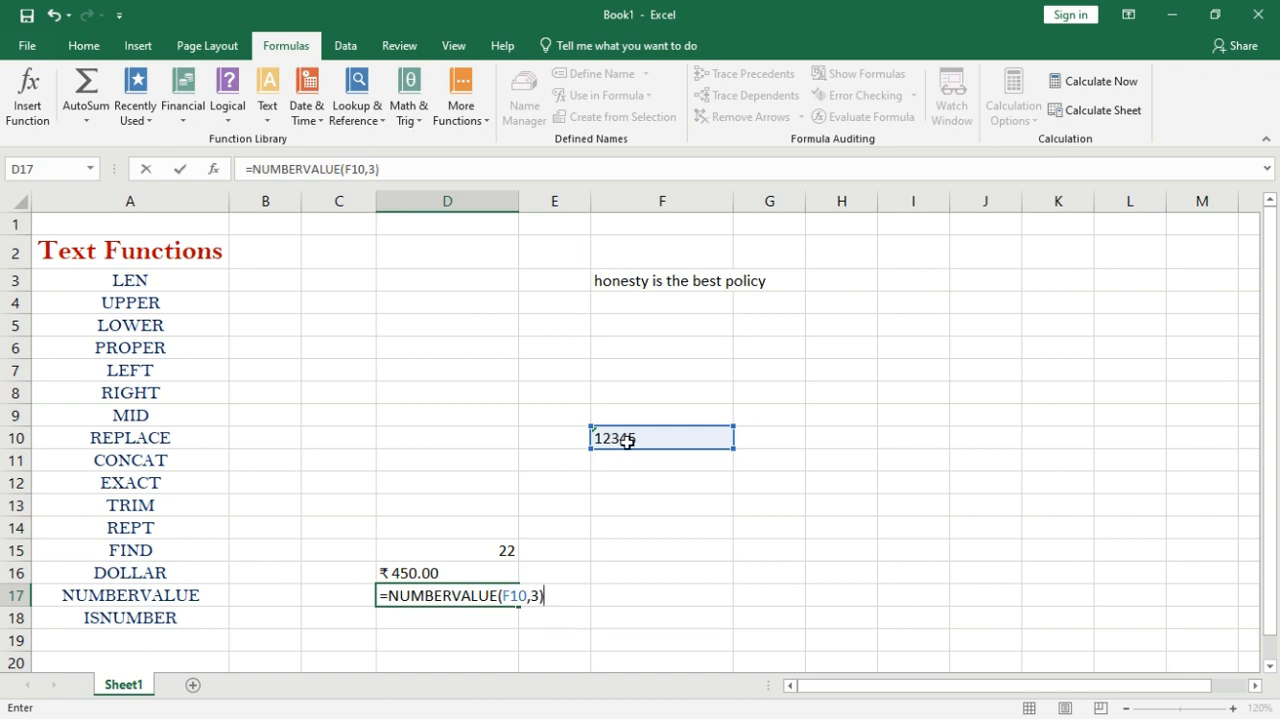
key("Return")
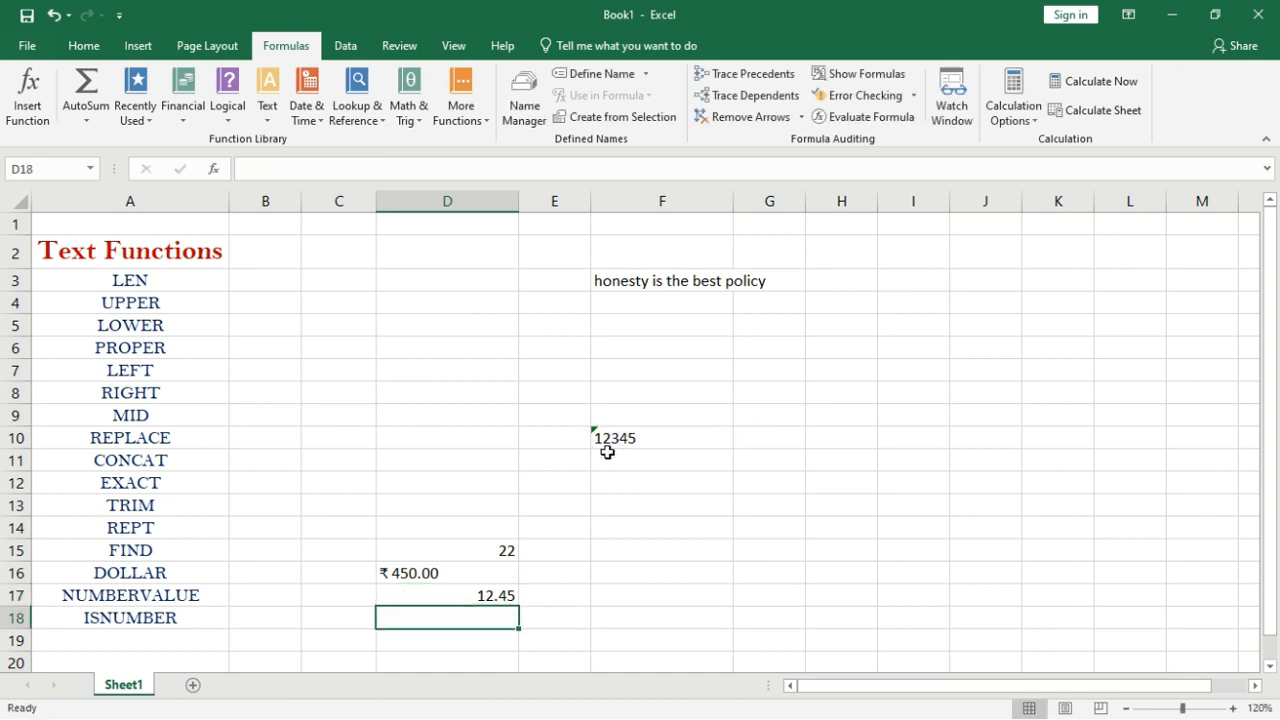
double_click(506, 590)
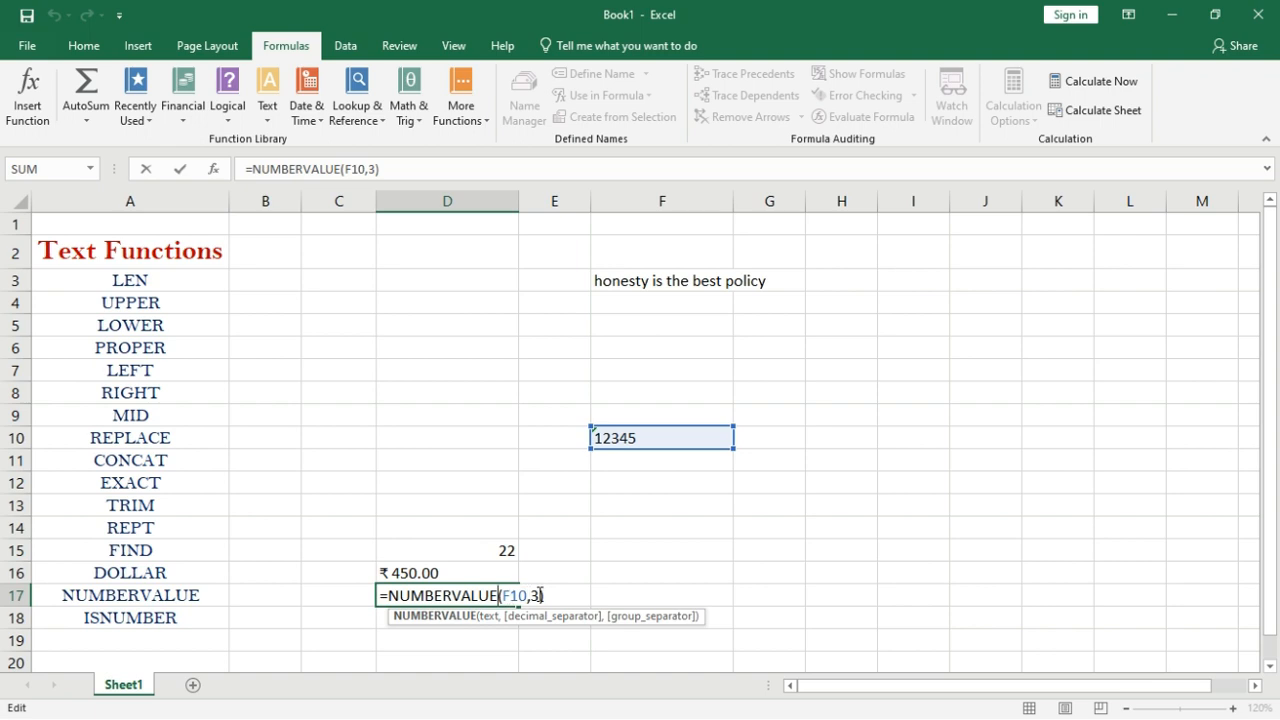
key("Return")
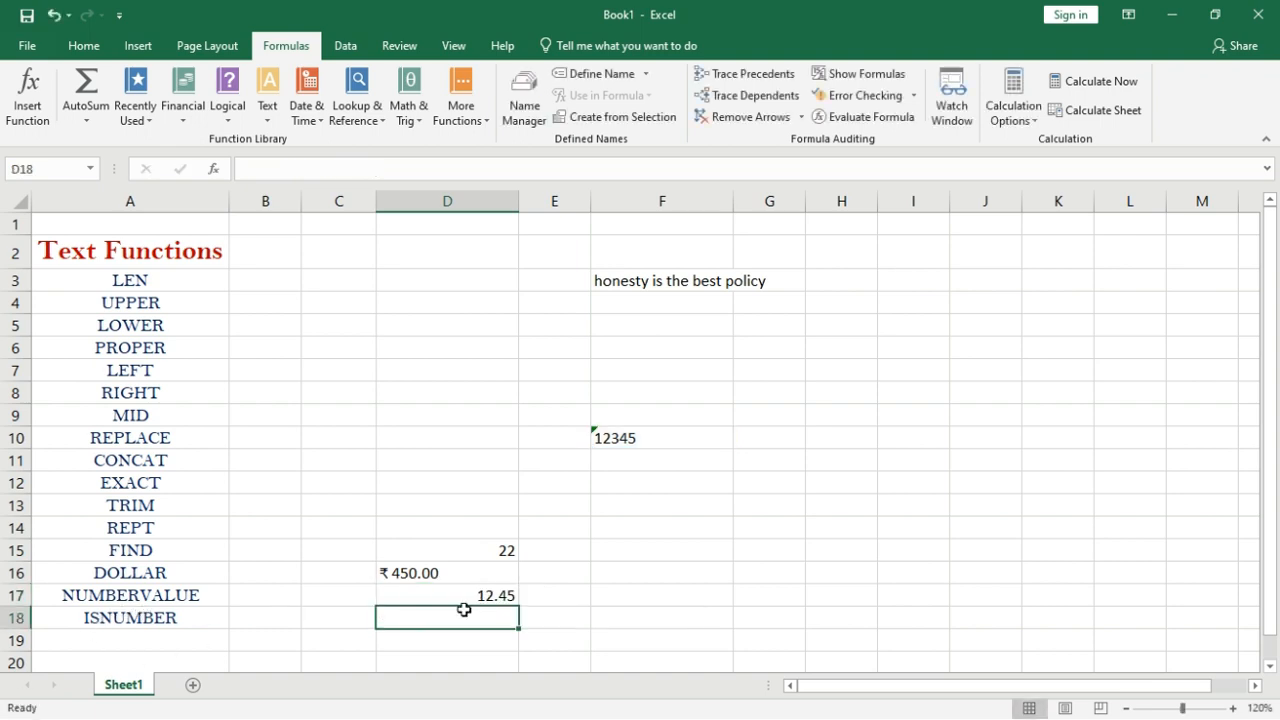
type("=isnub")
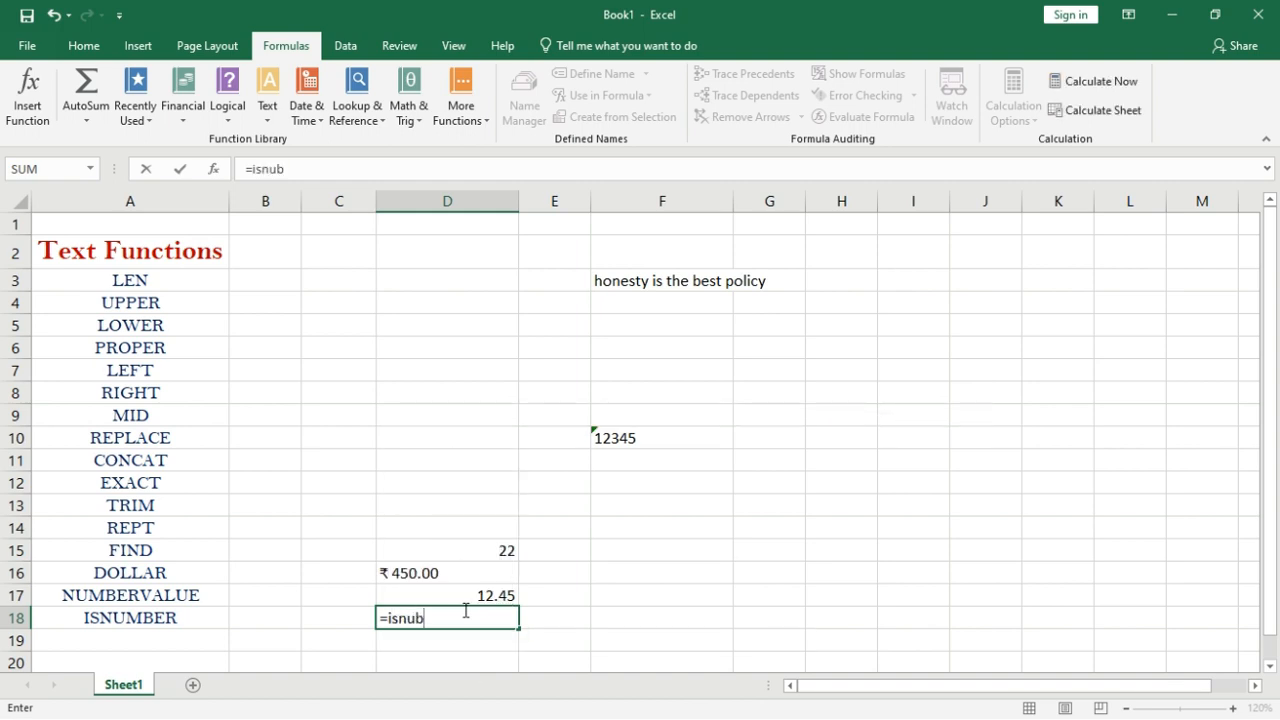
Enter =ISNUMBER(F10) in D18, which returns FALSE for the text 12345.
key("BackSpace")
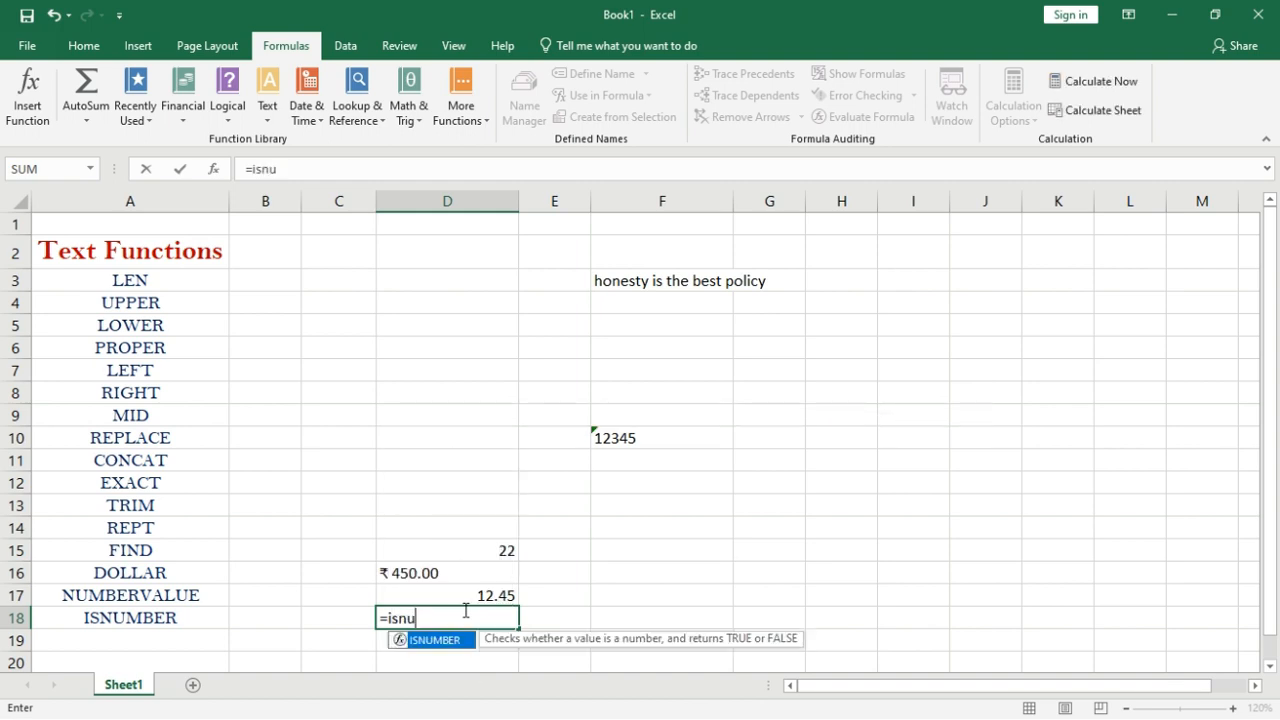
type("mber(")
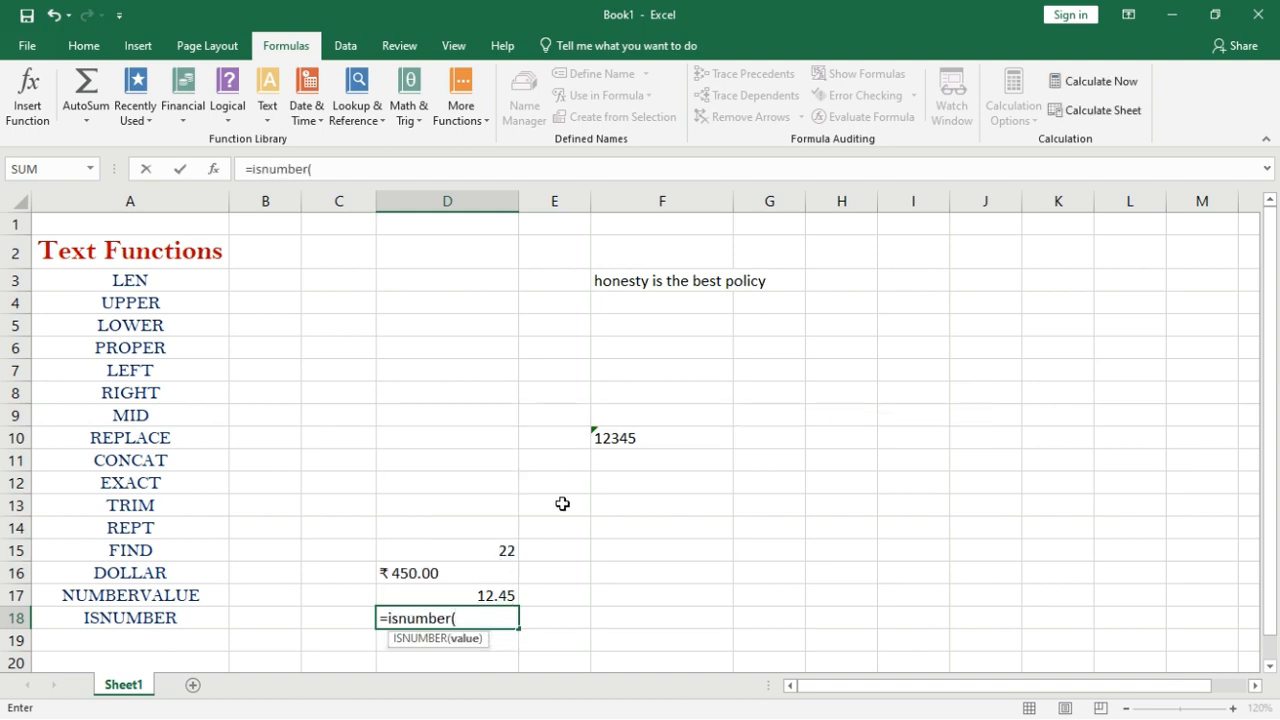
left_click(655, 433)
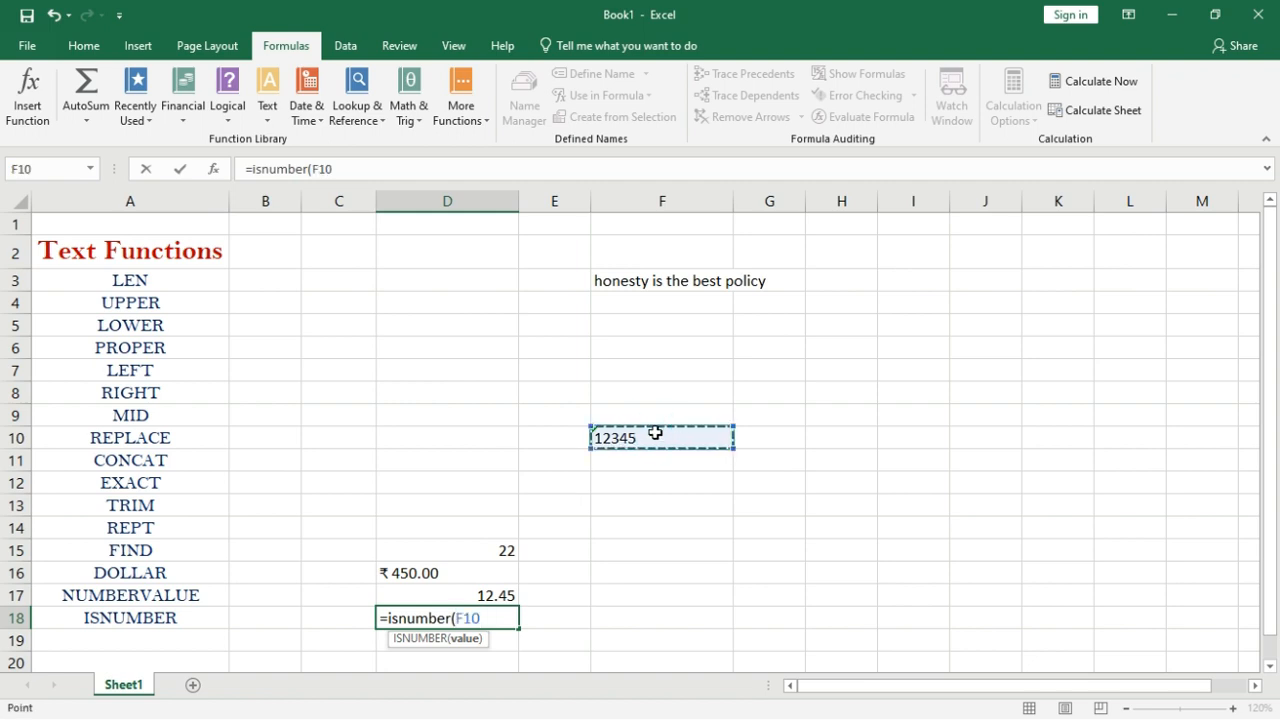
type(")")
key("Return")
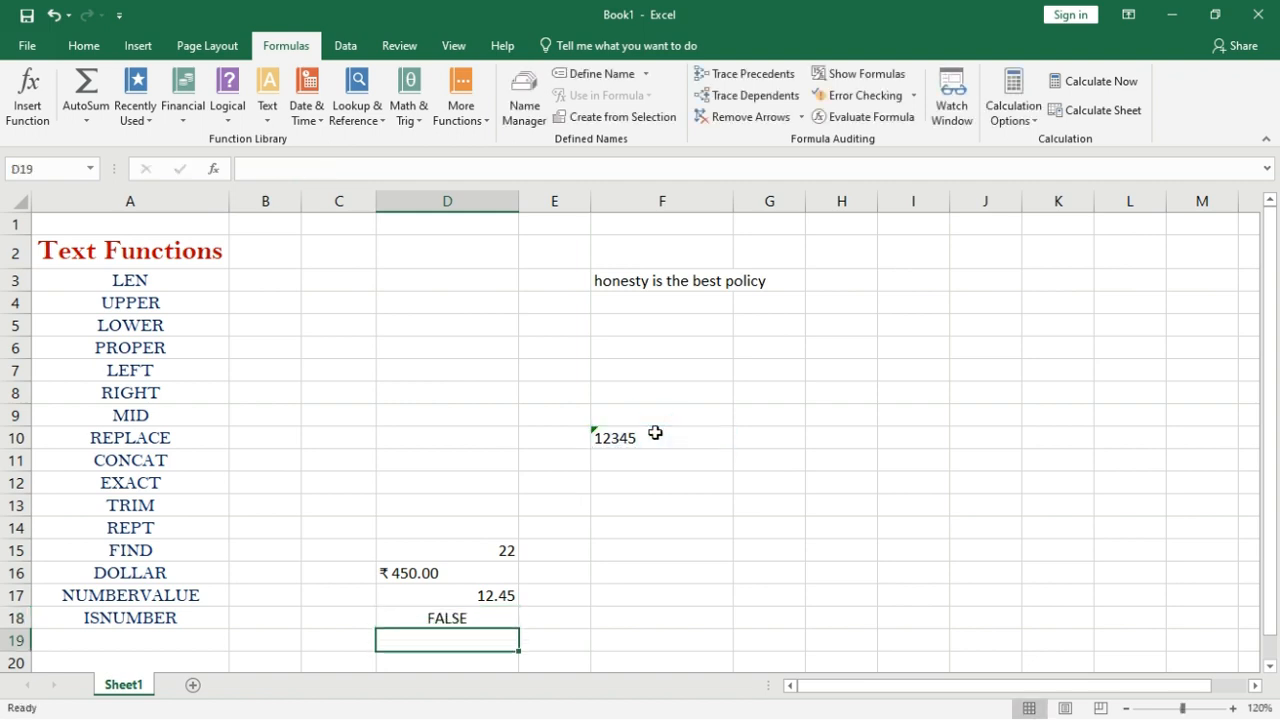
left_click(444, 620)
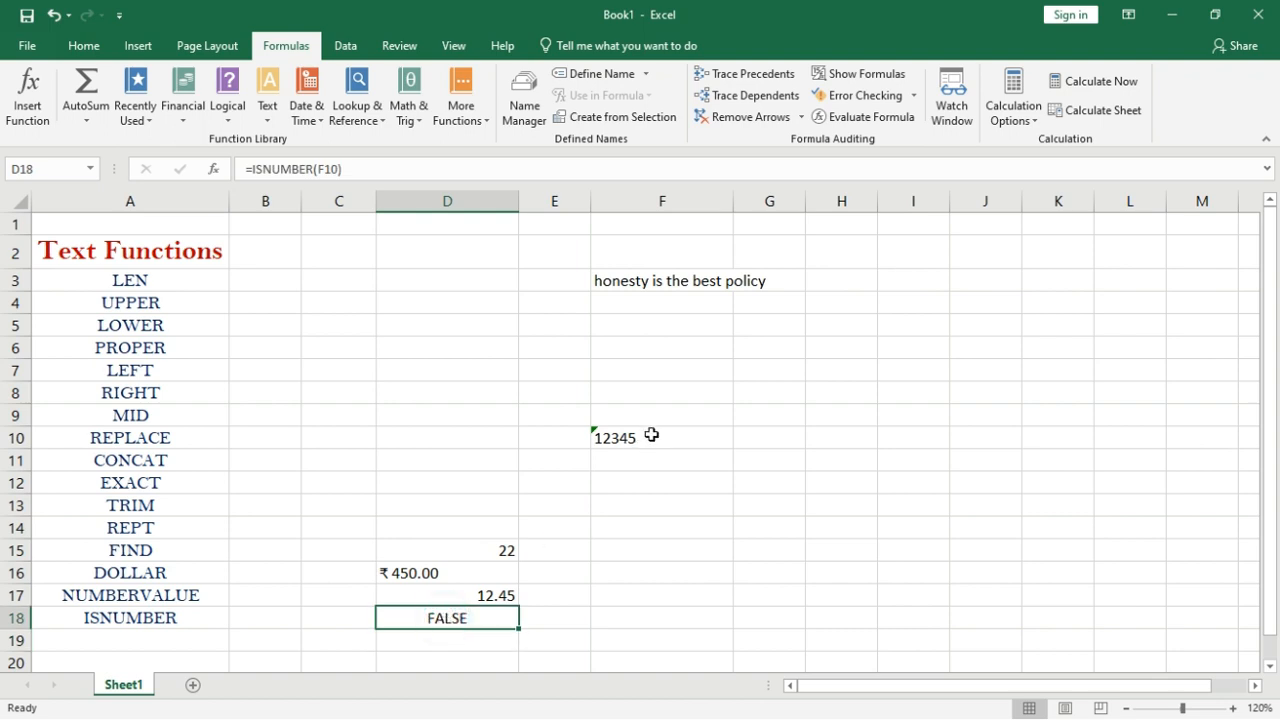
Change D18's reference to D15 so =ISNUMBER(D15) returns TRUE.
double_click(440, 620)
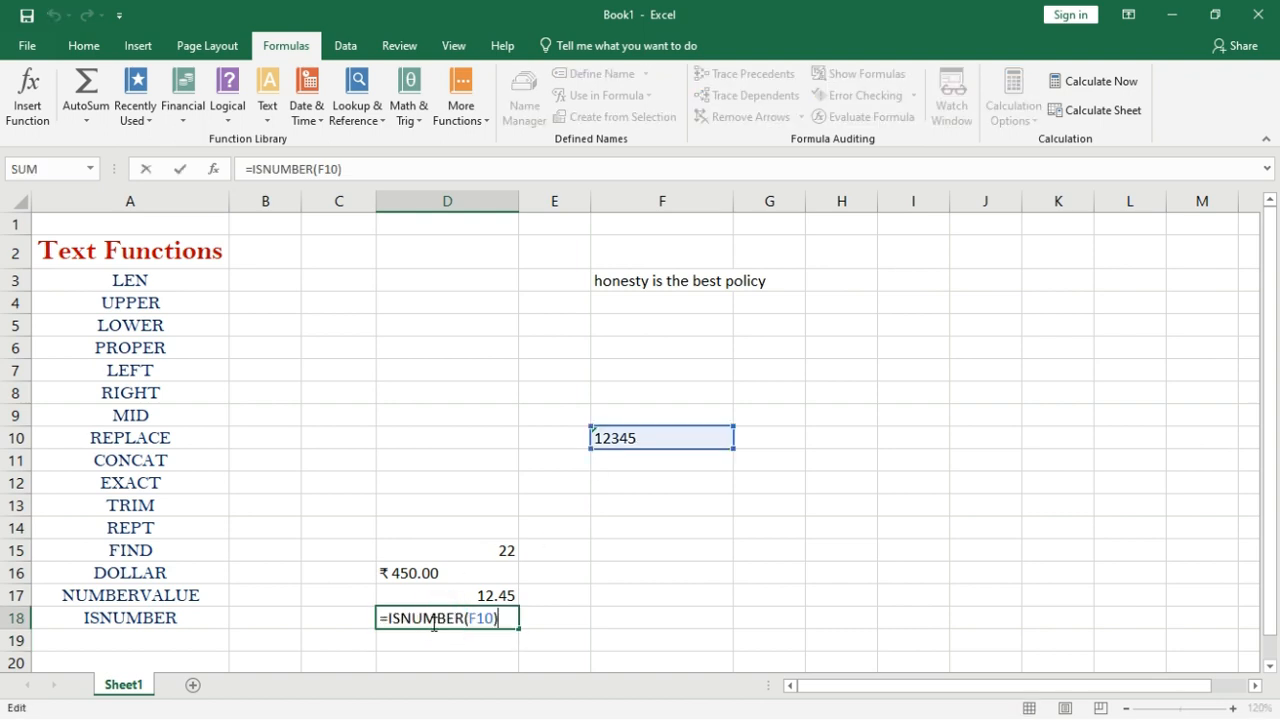
key("BackSpace")
key("BackSpace")
key("BackSpace")
key("BackSpace")
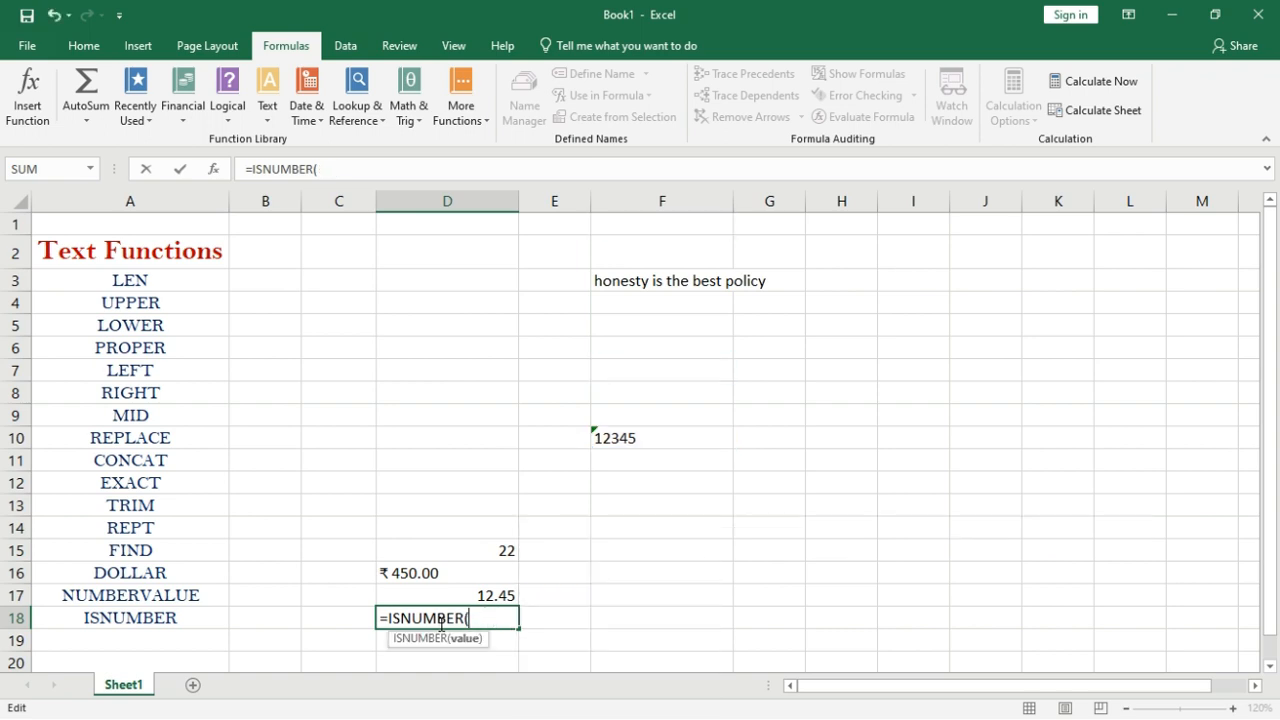
left_click(477, 552)
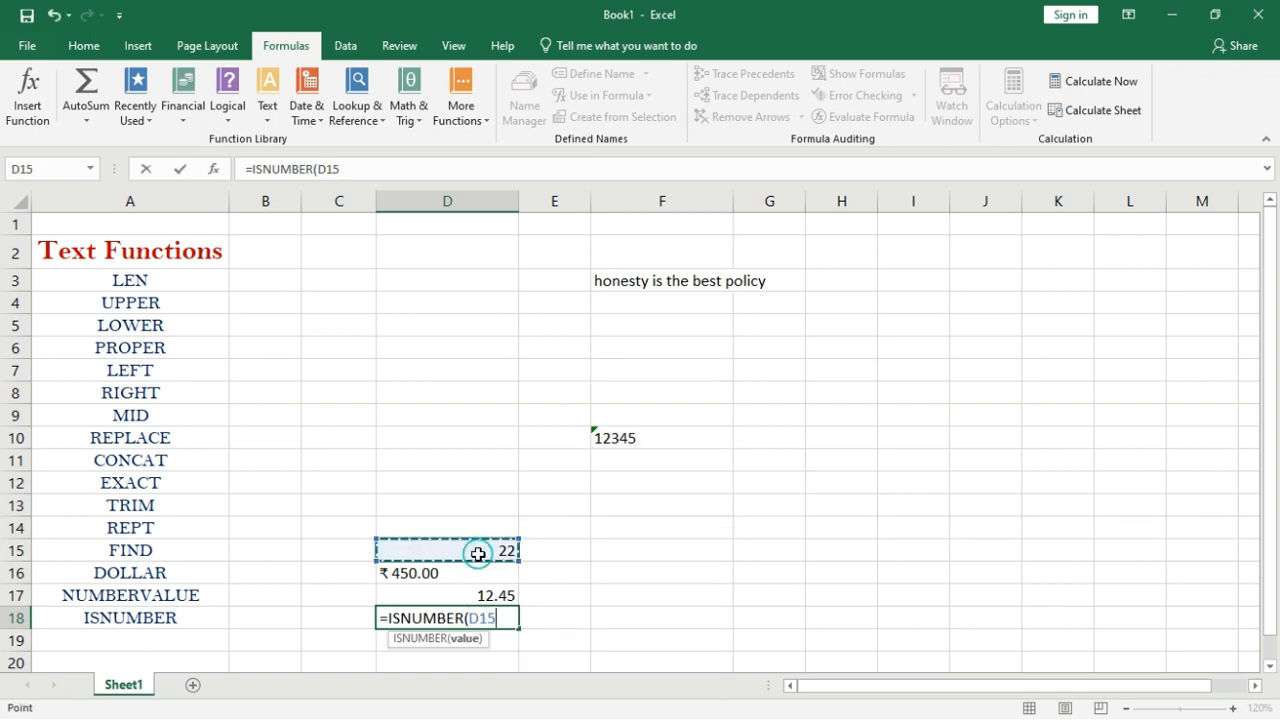
key("Return")
left_click(448, 616)
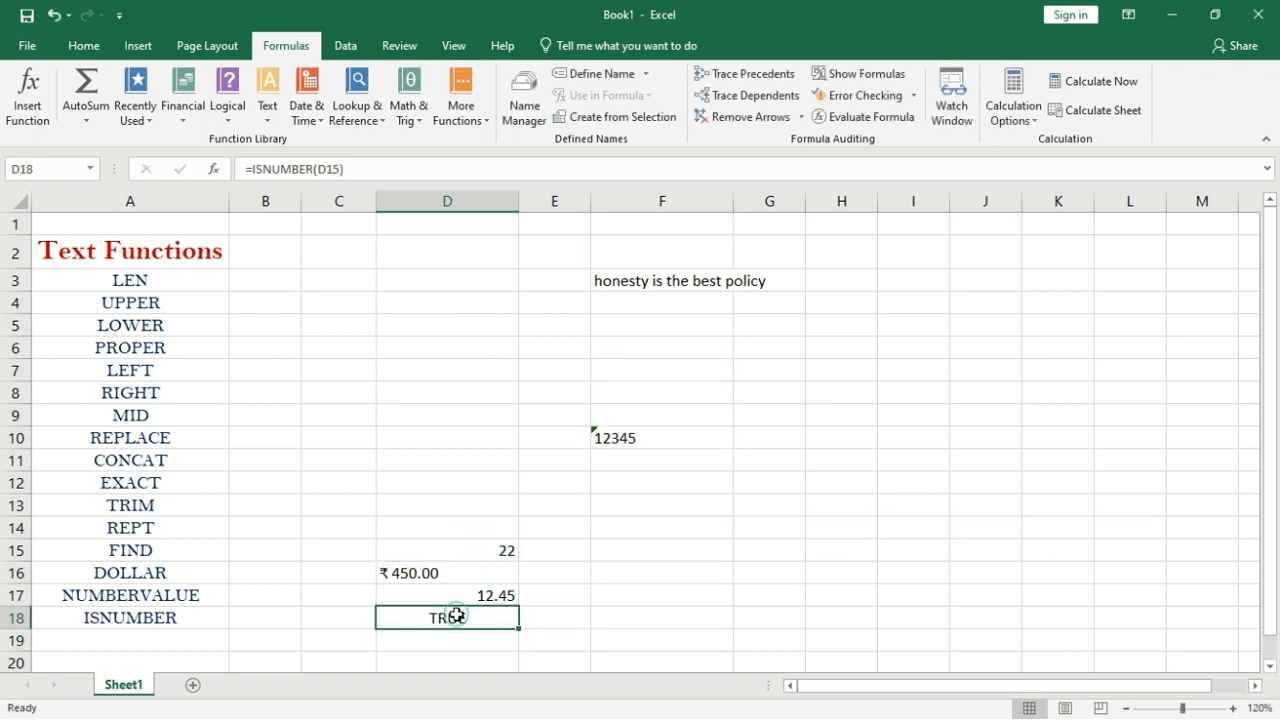
left_click(502, 546)
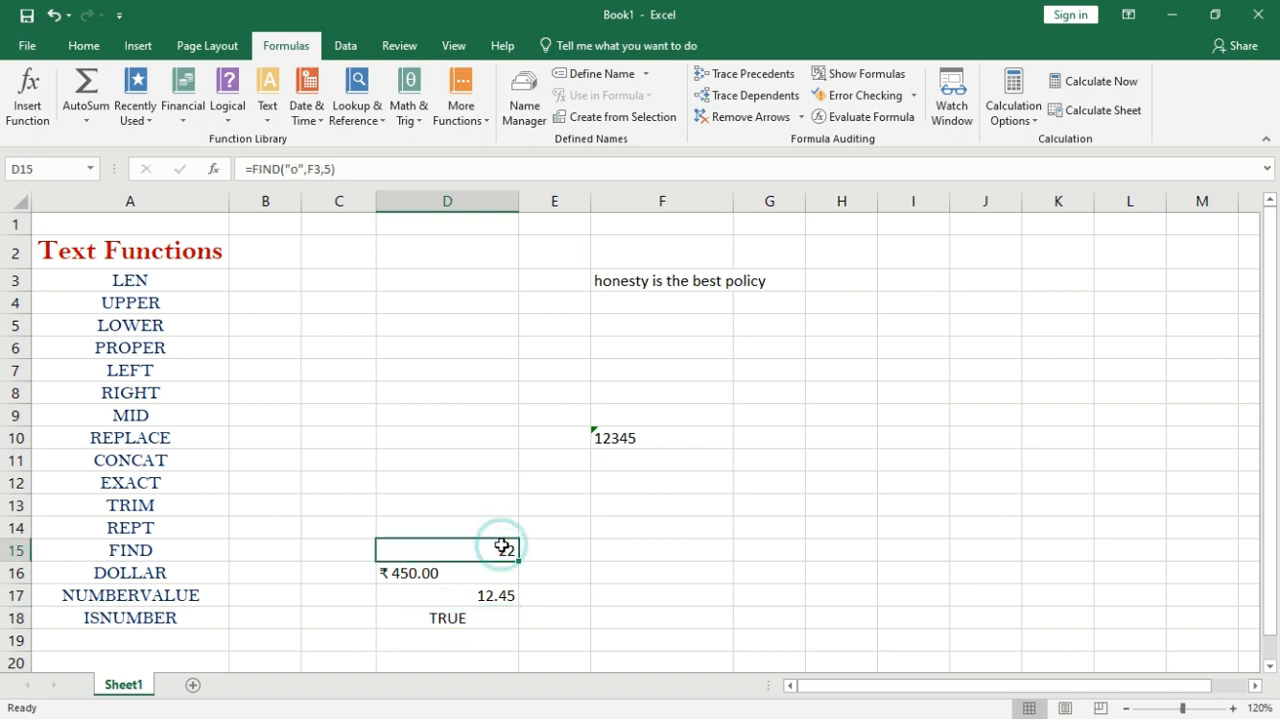
left_click(493, 616)
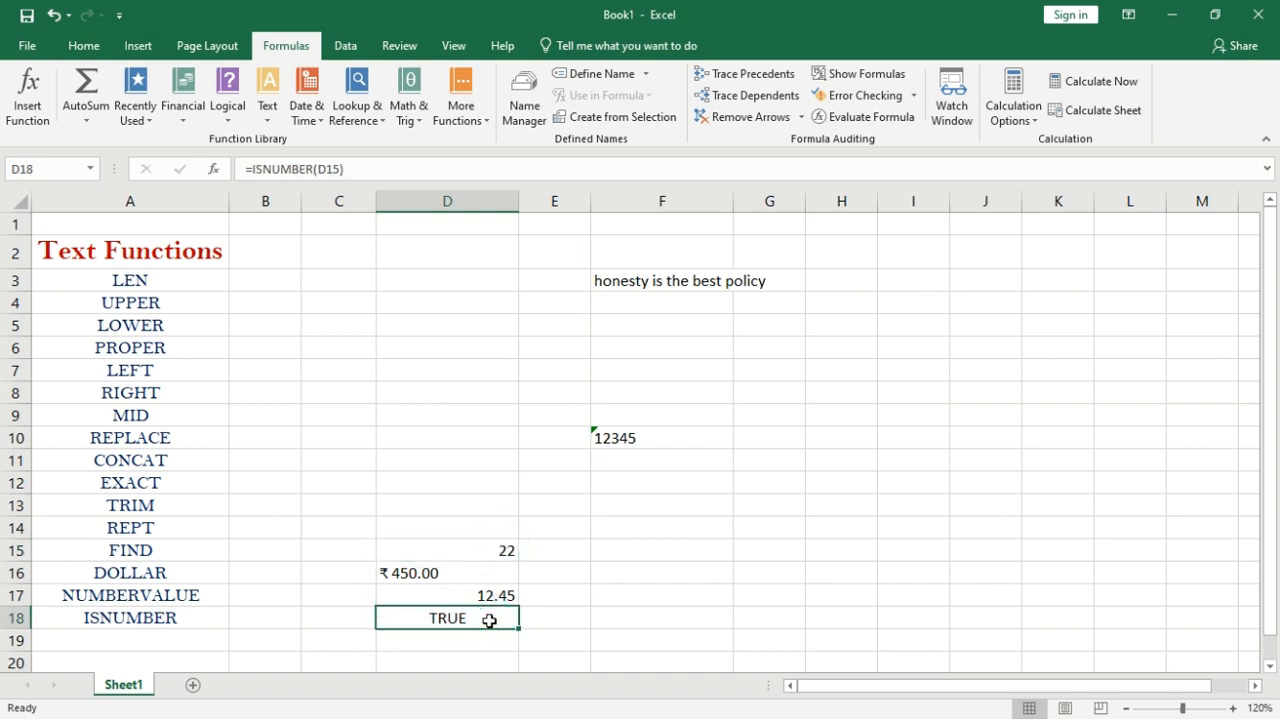